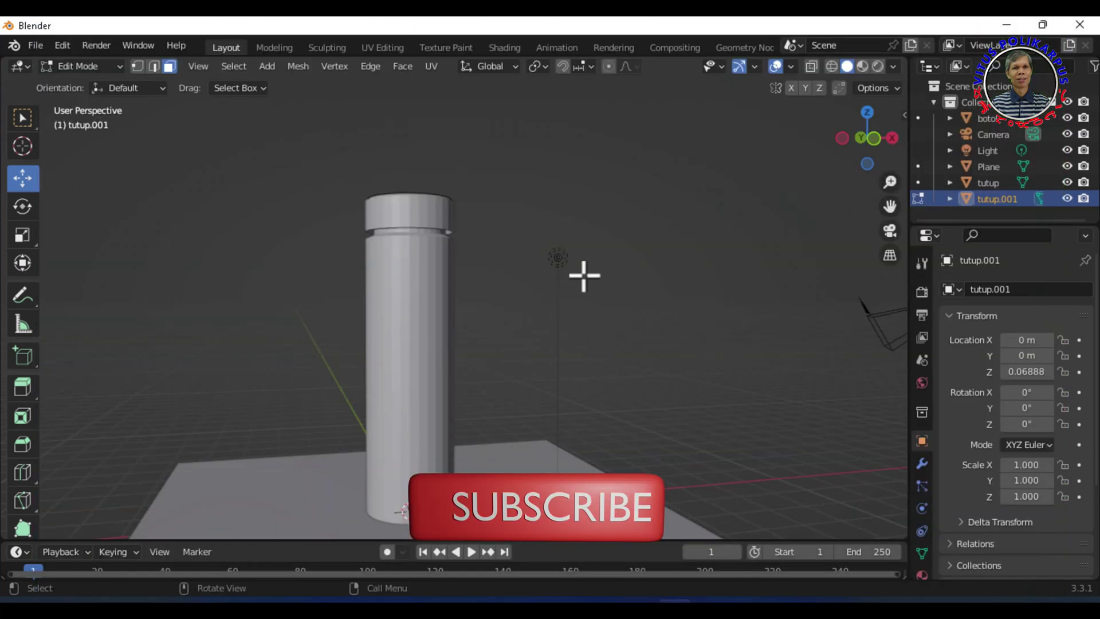
Step: Open the Modifier properties and return the lid object to Object Mode
{"action": "mouse_move", "coordinate": [584, 276]}
{"action": "middle_mouse_down"}
{"action": "mouse_move", "coordinate": [579, 356]}
{"action": "mouse_move", "coordinate": [561, 280]}
{"action": "mouse_move", "coordinate": [607, 260]}
{"action": "mouse_move", "coordinate": [666, 292]}
{"action": "mouse_move", "coordinate": [625, 272]}
{"action": "mouse_move", "coordinate": [578, 293]}
{"action": "mouse_move", "coordinate": [582, 272]}
{"action": "middle_mouse_up"}
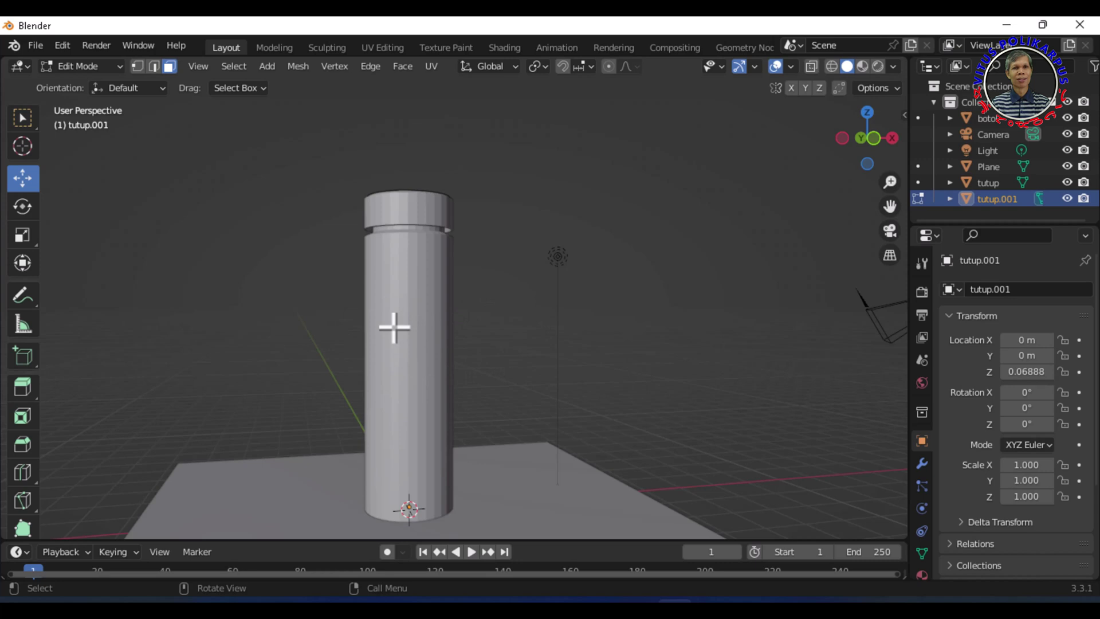
{"action": "left_click", "coordinate": [924, 468]}
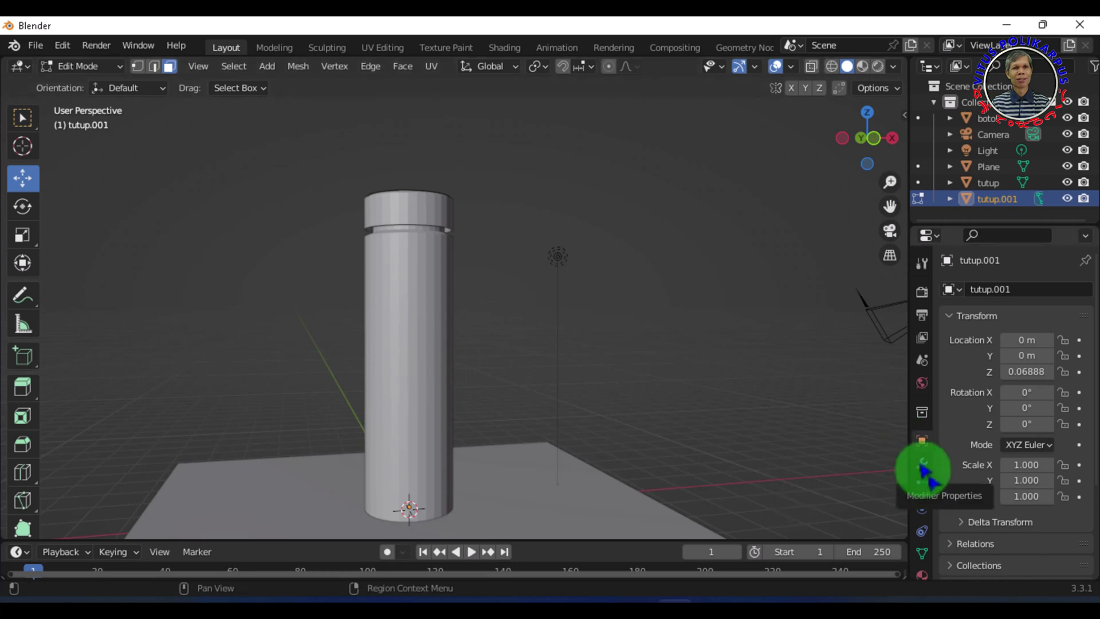
{"action": "key", "text": "Tab"}
{"action": "left_click", "coordinate": [192, 274]}
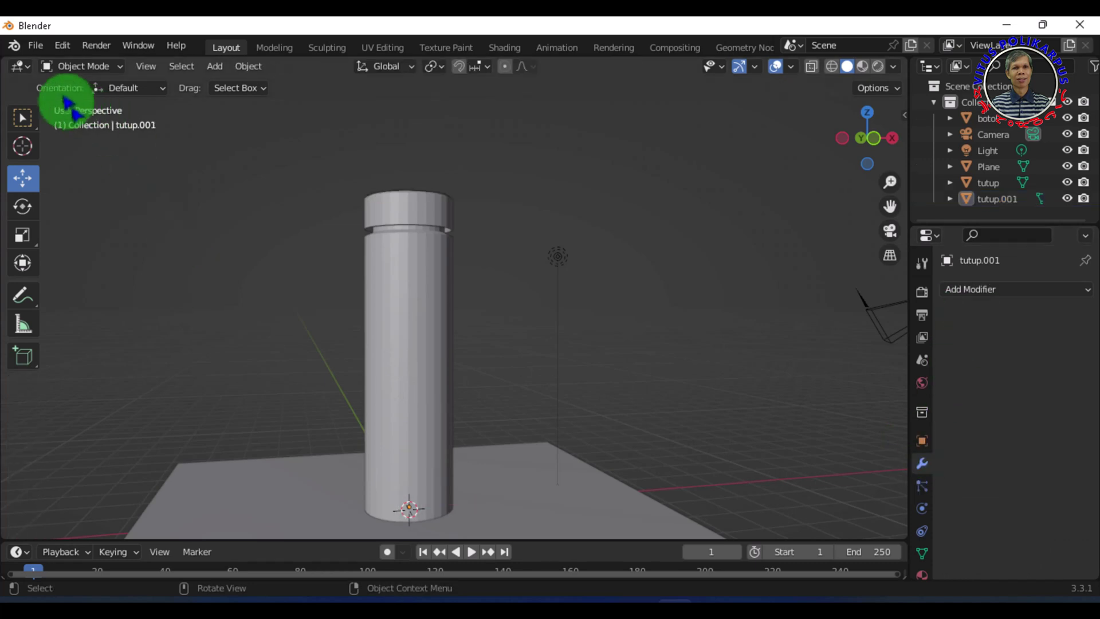
Step: Save the scene as botol minuman.blend in the Blender collection folder
{"action": "left_click", "coordinate": [36, 46]}
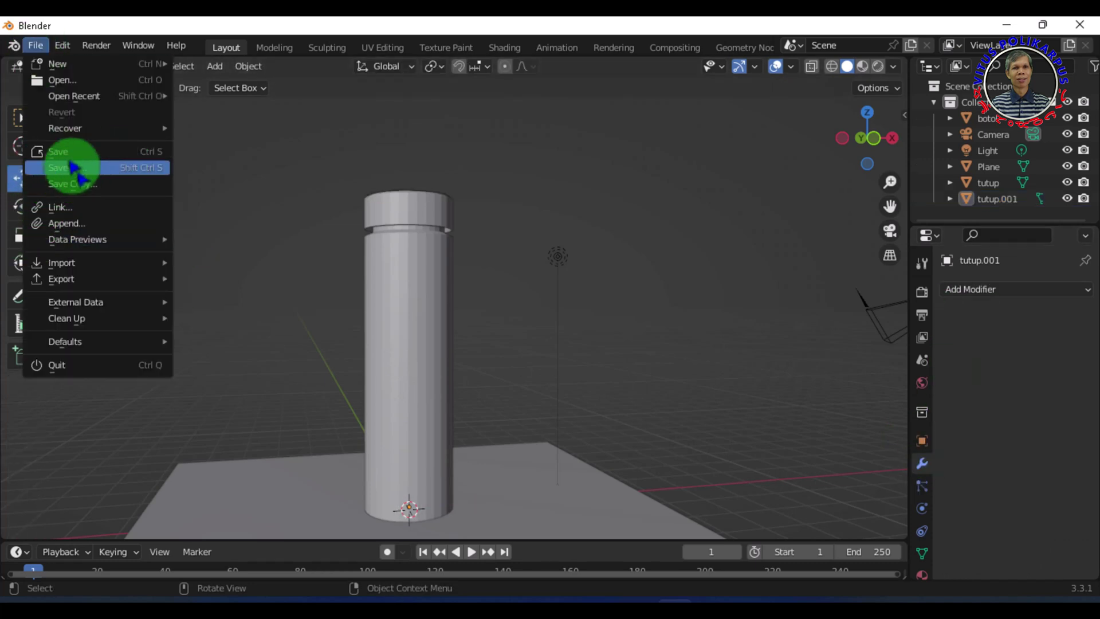
{"action": "left_click", "coordinate": [74, 171]}
{"action": "left_click", "coordinate": [442, 528]}
{"action": "type", "text": "botol minuman"}
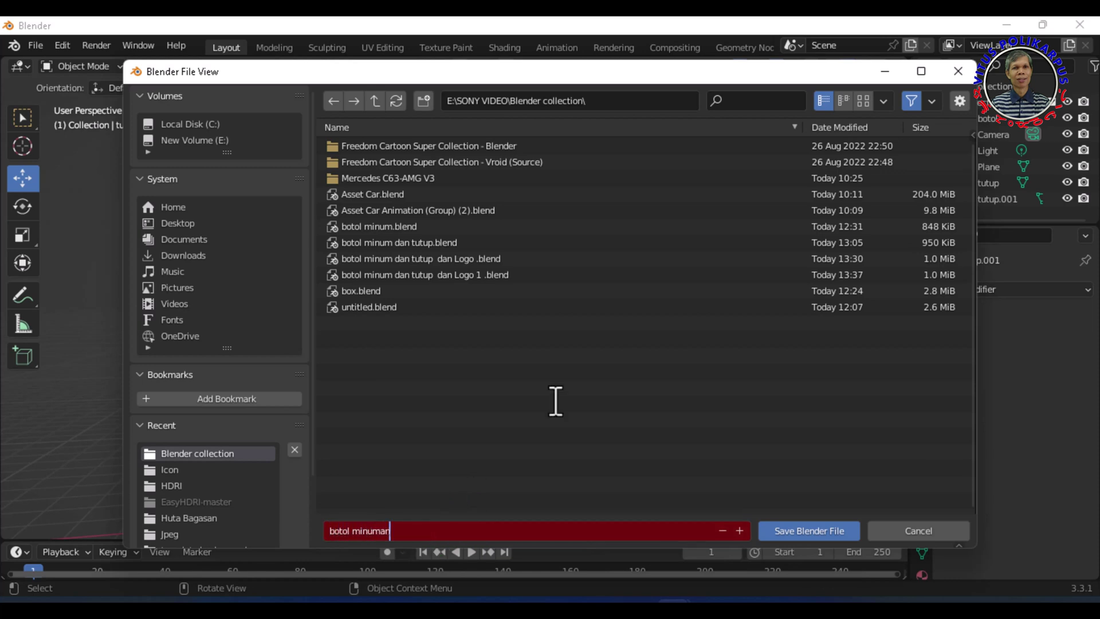
{"action": "left_click", "coordinate": [794, 530]}
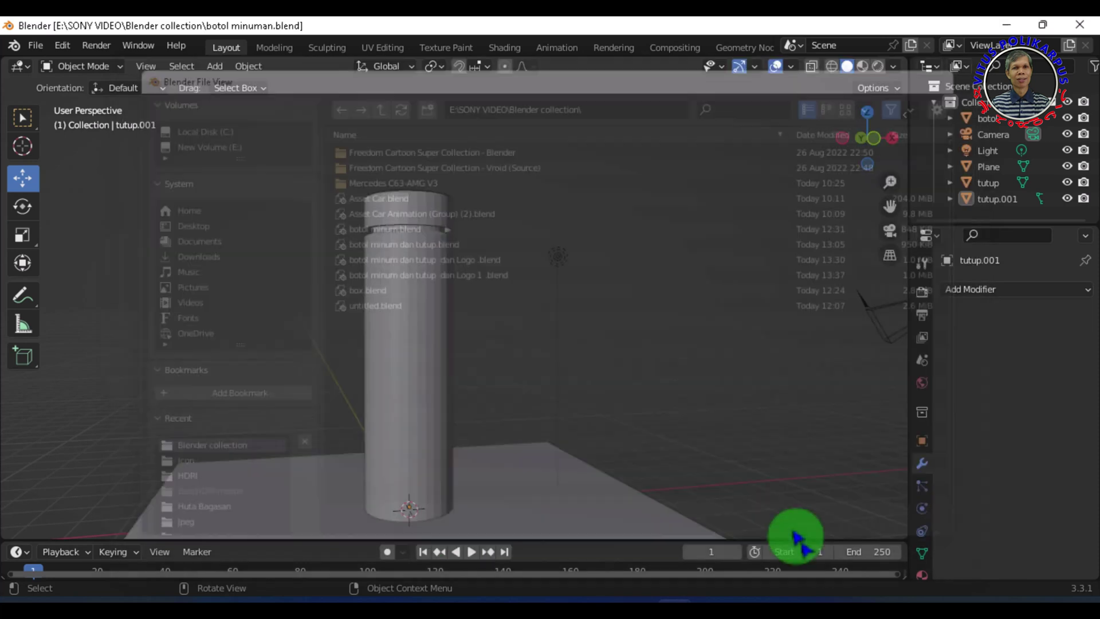
Step: Add a Subdivision Surface modifier to the bottle body botol
{"action": "left_click", "coordinate": [384, 353]}
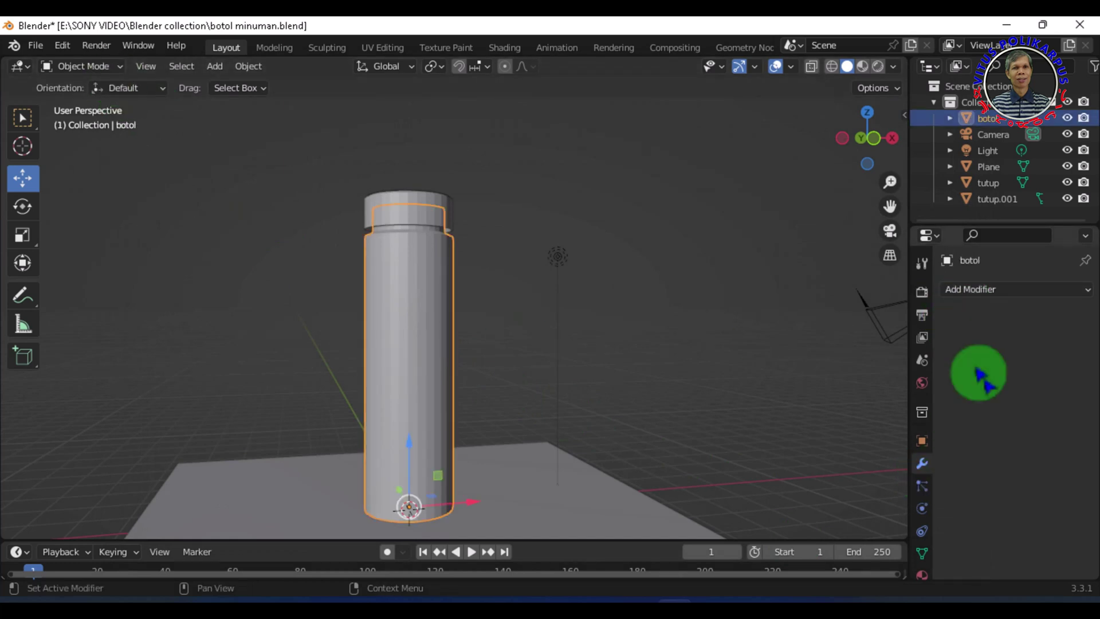
{"action": "left_click", "coordinate": [987, 290]}
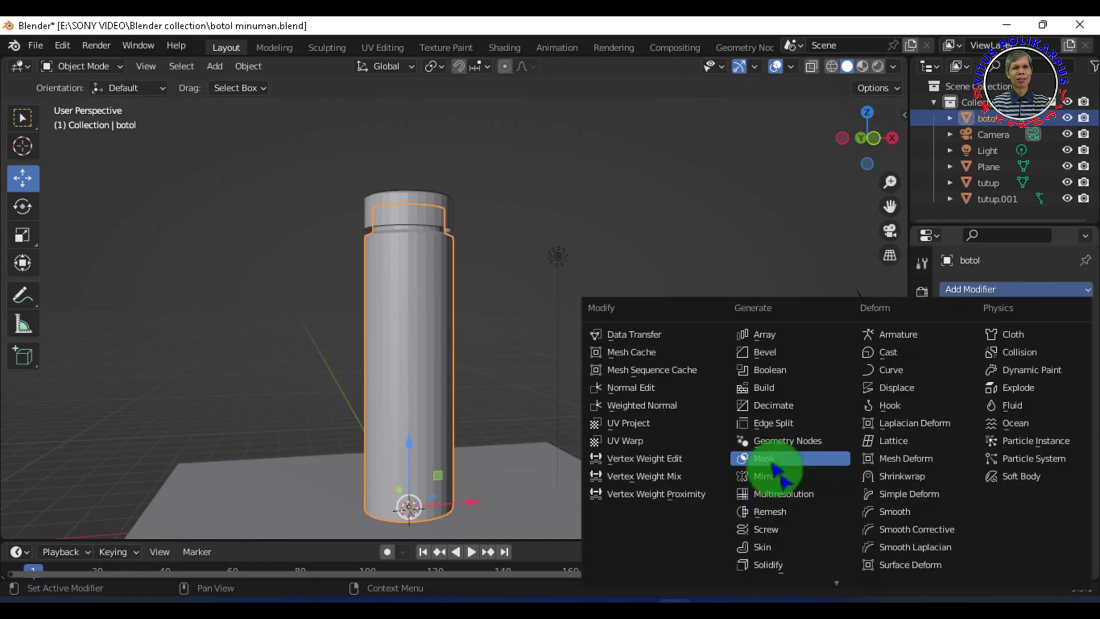
{"action": "scroll", "coordinate": [762, 544], "scroll_direction": "down", "scroll_amount": 4}
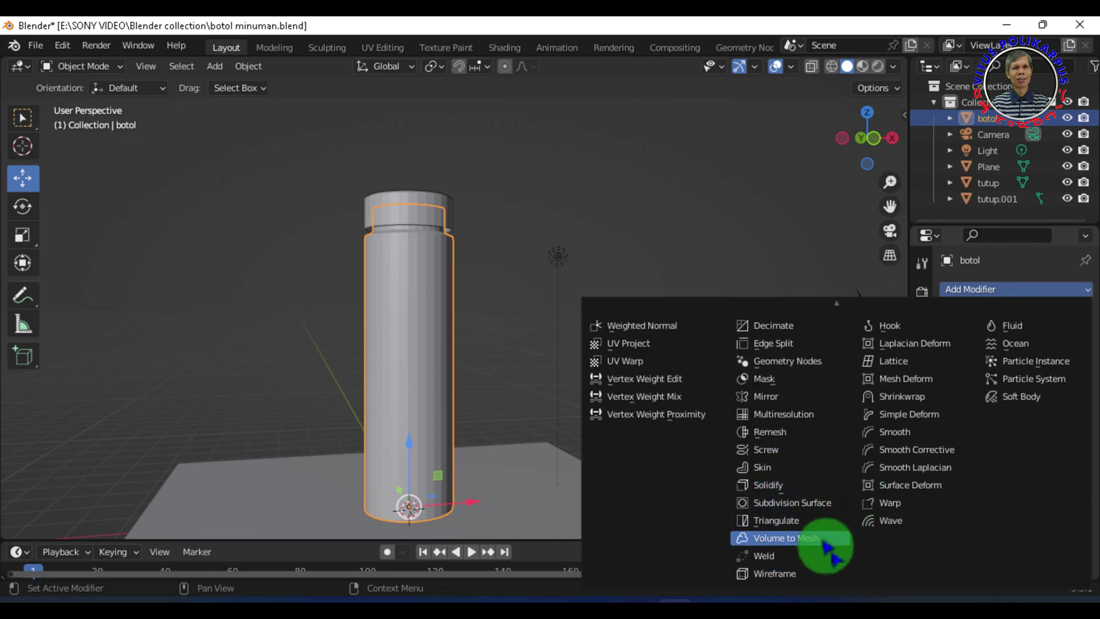
{"action": "left_click", "coordinate": [829, 511]}
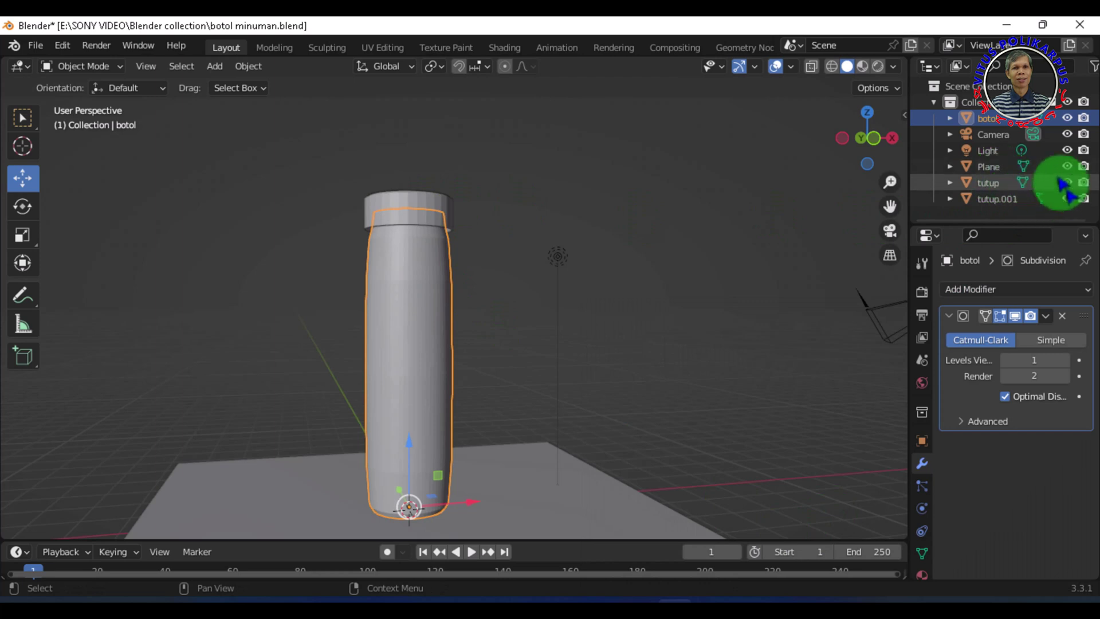
Step: Add a matching Subdivision Surface modifier to the cap object tutup
{"action": "left_click", "coordinate": [1000, 182]}
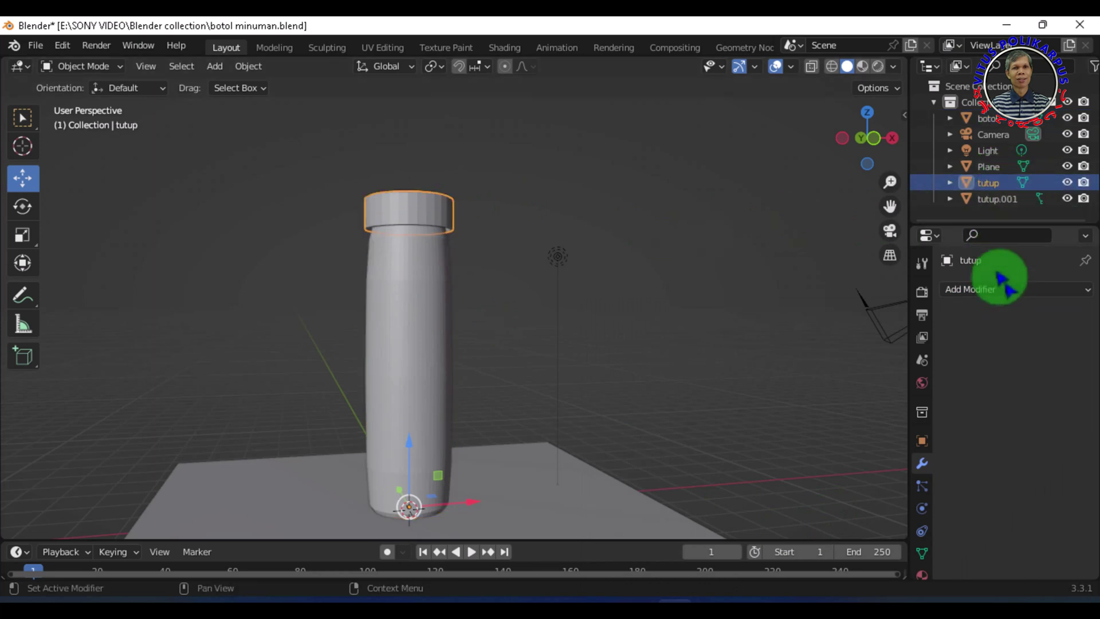
{"action": "left_click", "coordinate": [980, 289]}
{"action": "scroll", "coordinate": [802, 510], "scroll_direction": "down", "scroll_amount": 2}
{"action": "scroll", "coordinate": [811, 522], "scroll_direction": "up", "scroll_amount": 2}
{"action": "scroll", "coordinate": [825, 518], "scroll_direction": "down", "scroll_amount": 3}
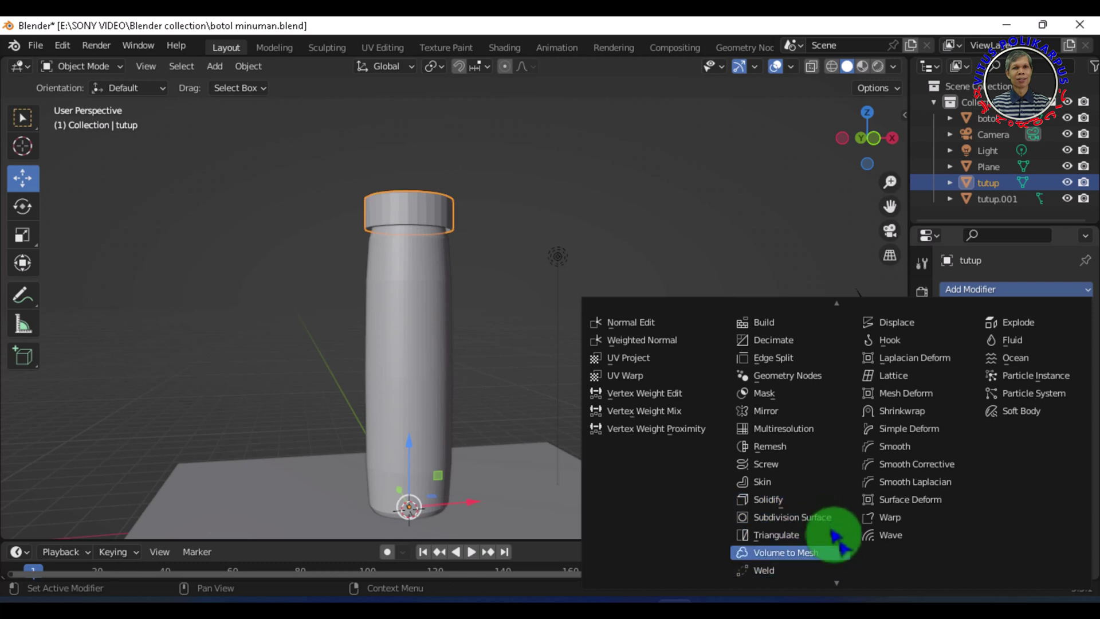
{"action": "left_click", "coordinate": [823, 519]}
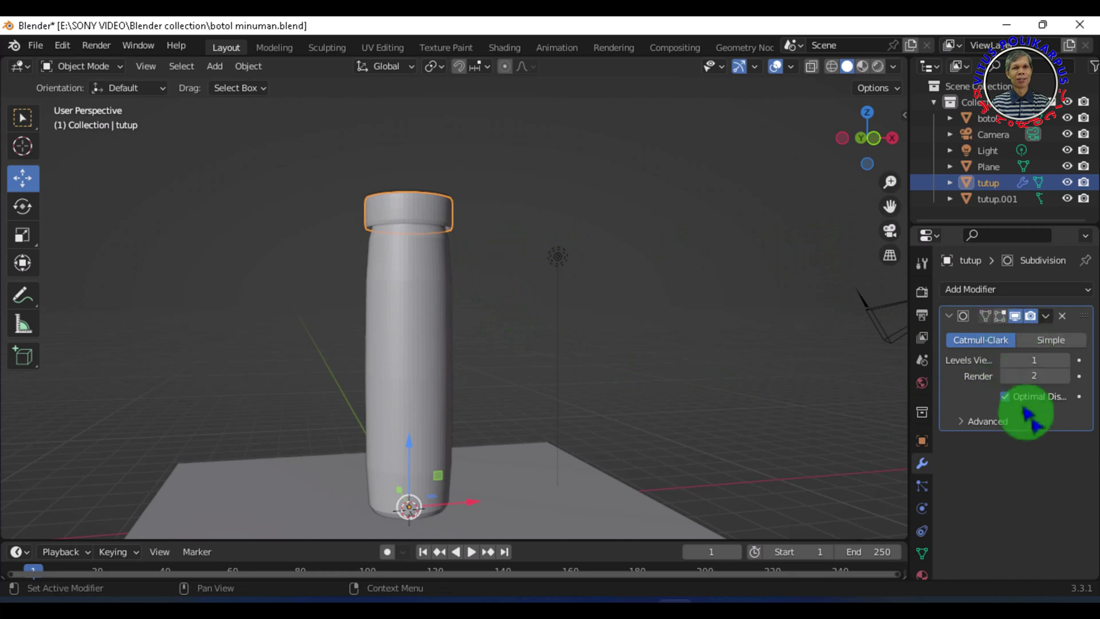
{"action": "left_click", "coordinate": [109, 66]}
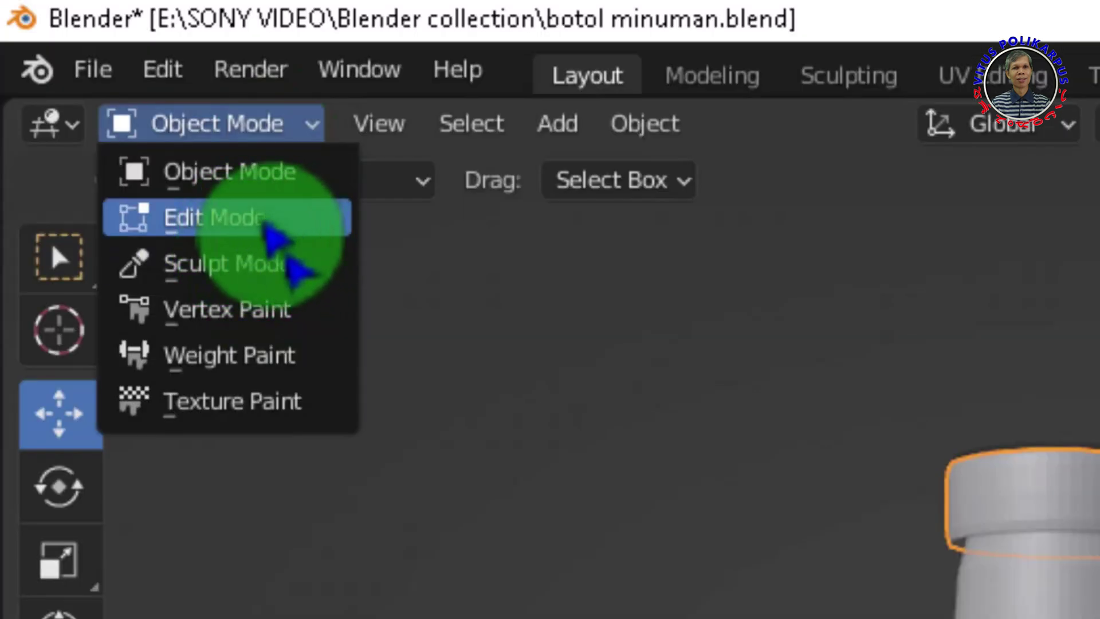
Step: Put the bottle body botol into Edit Mode
{"action": "left_click", "coordinate": [102, 108]}
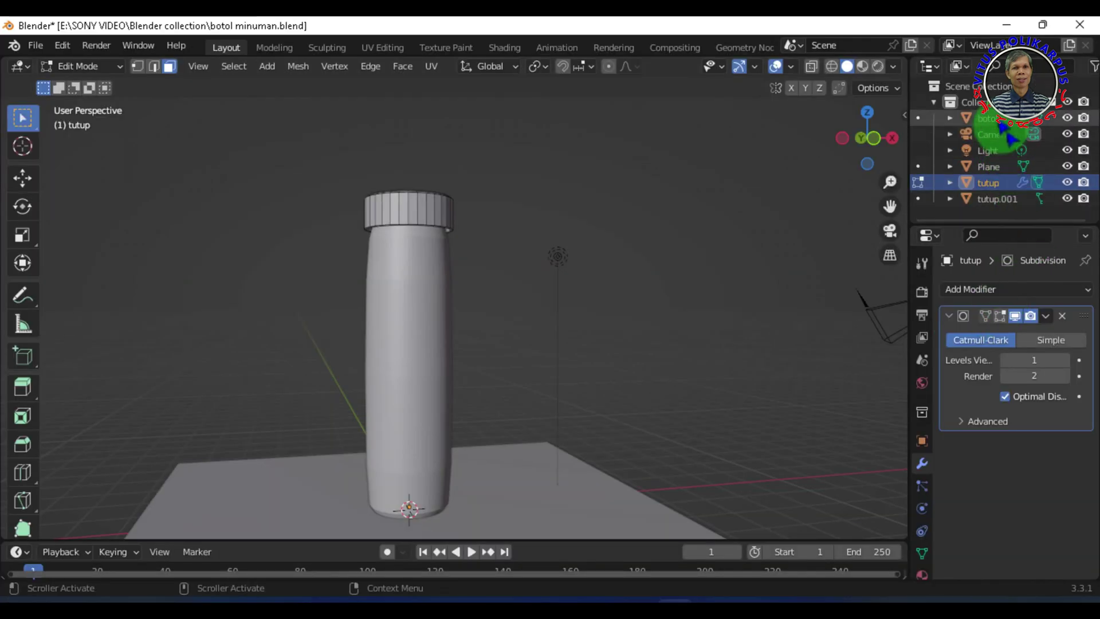
{"action": "left_click", "coordinate": [990, 118]}
{"action": "left_click", "coordinate": [95, 66]}
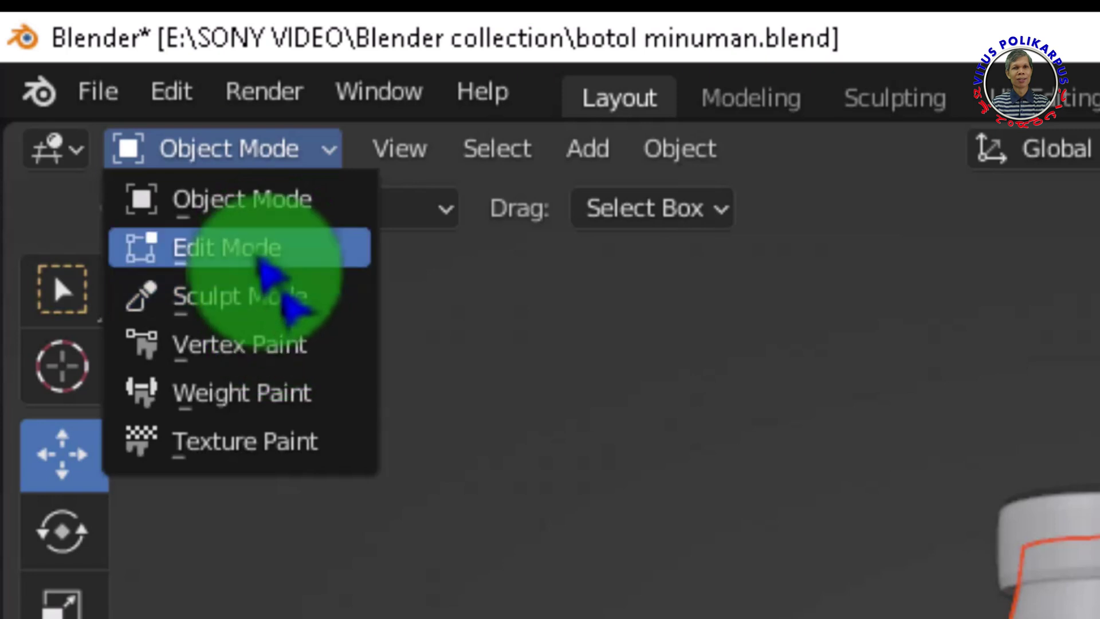
{"action": "left_click", "coordinate": [262, 261]}
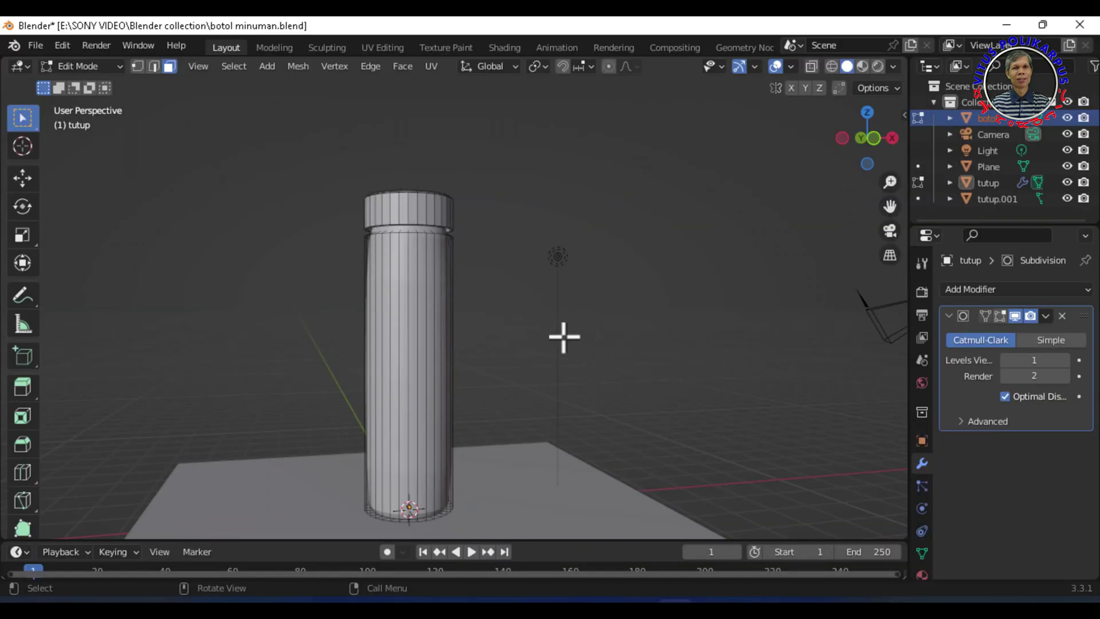
{"action": "mouse_move", "coordinate": [565, 336]}
{"action": "middle_mouse_down"}
{"action": "mouse_move", "coordinate": [555, 393]}
{"action": "mouse_move", "coordinate": [574, 338]}
{"action": "middle_mouse_up"}
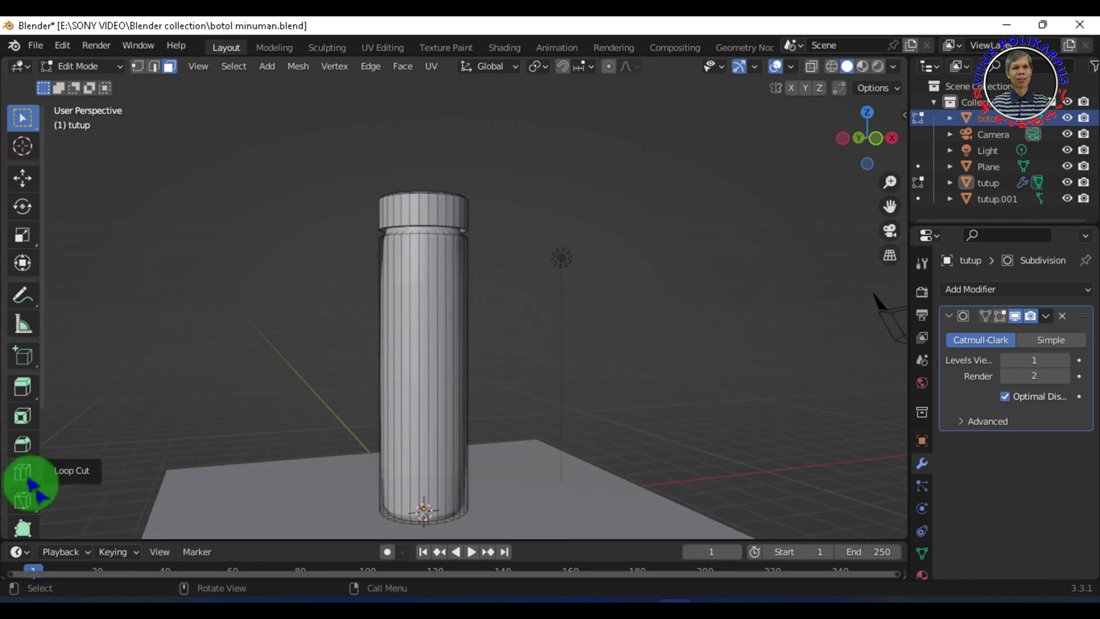
Step: Cut two horizontal edge loops around the bottle with the Loop Cut tool
{"action": "left_click", "coordinate": [35, 477]}
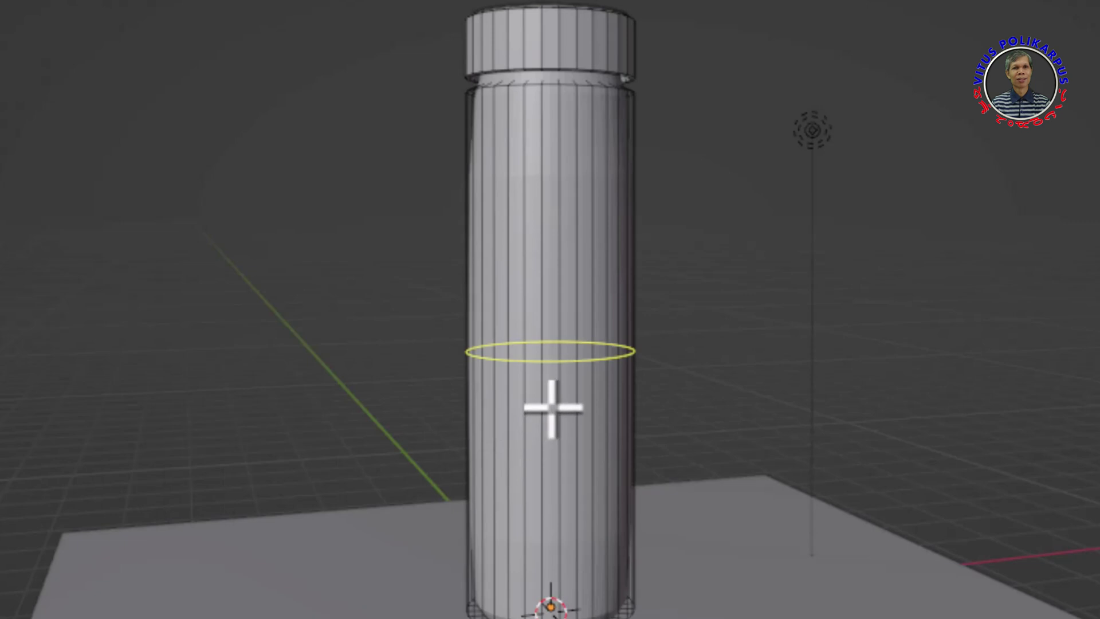
{"action": "left_click", "coordinate": [427, 401]}
{"action": "left_click", "coordinate": [376, 446]}
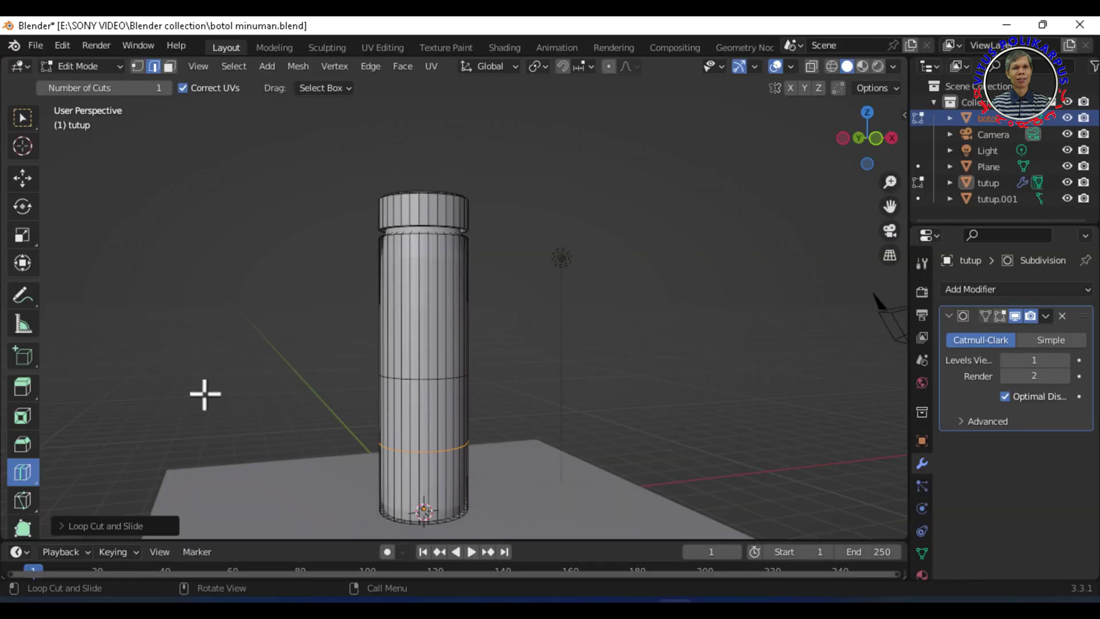
{"action": "left_click", "coordinate": [22, 118]}
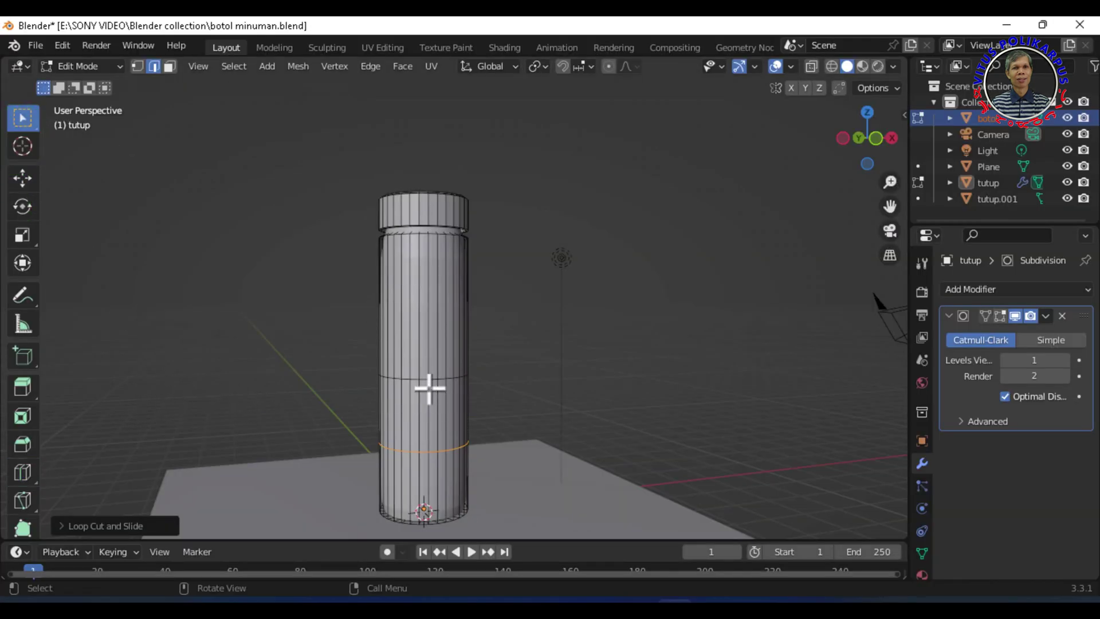
{"action": "left_click", "coordinate": [22, 177]}
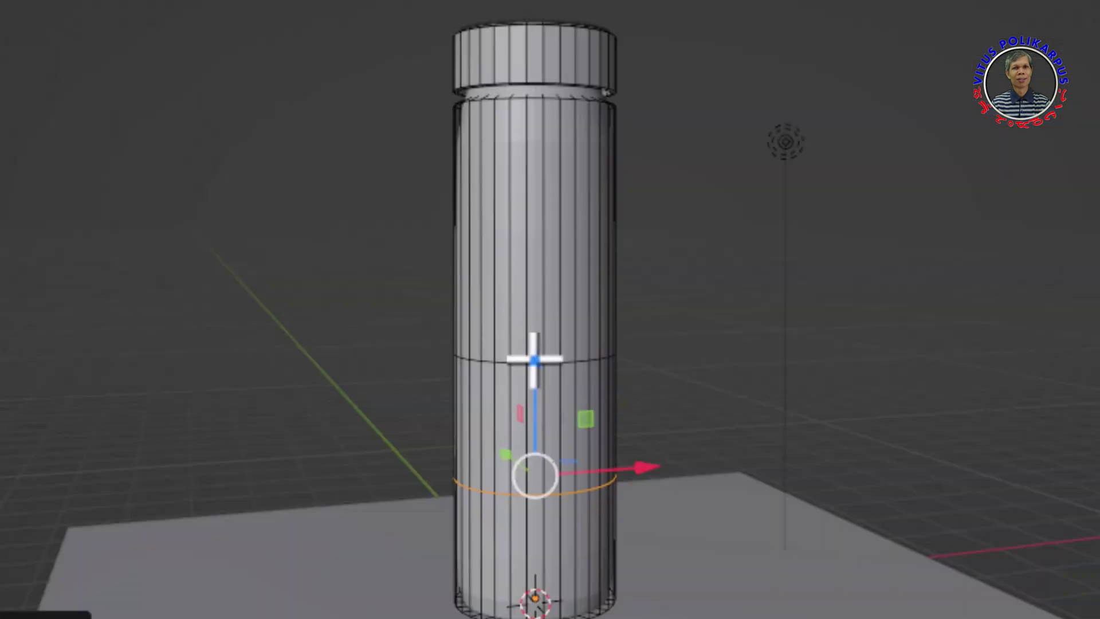
Step: Slide the first edge loop up, then raise the second loop higher in wireframe view
{"action": "left_click_drag", "start_coordinate": [537, 338], "coordinate": [546, 281]}
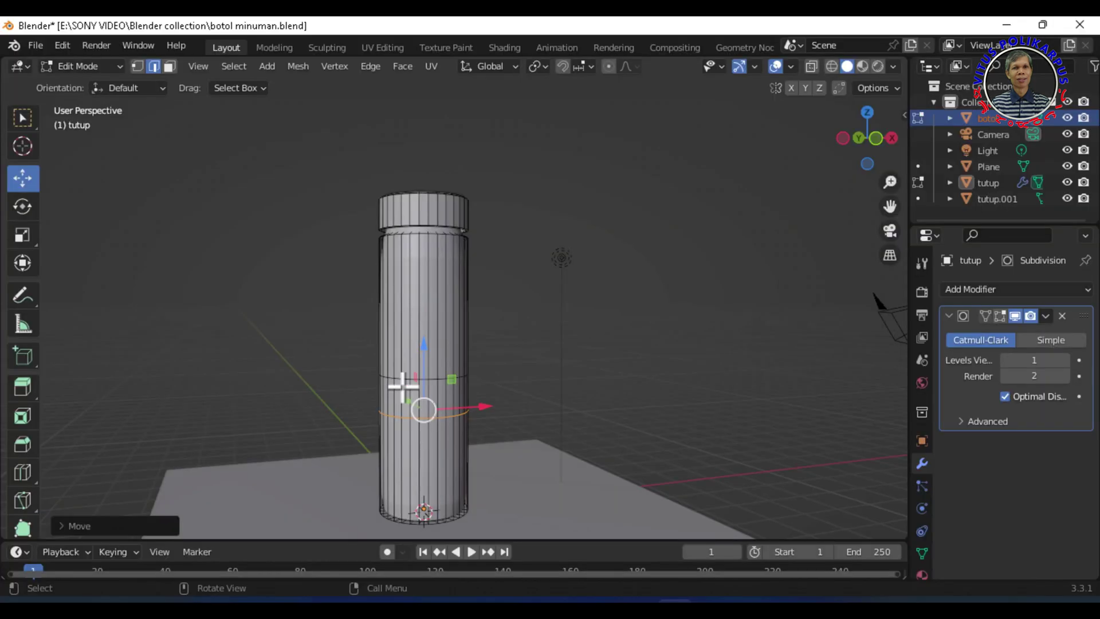
{"action": "key", "text": "alt"}
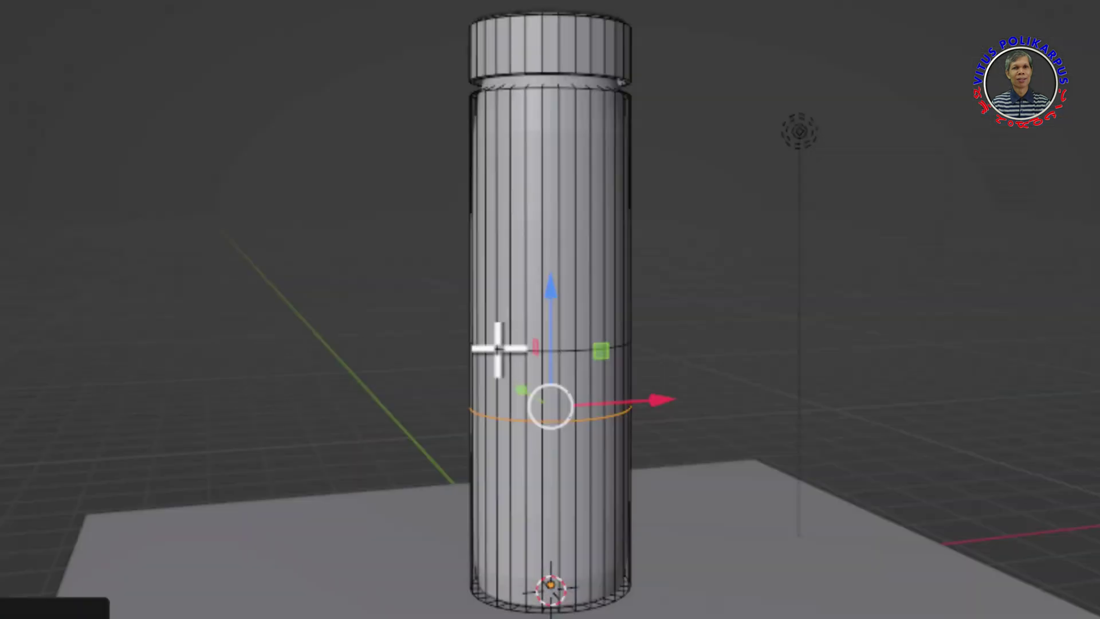
{"action": "left_click", "coordinate": [504, 348], "text": "alt"}
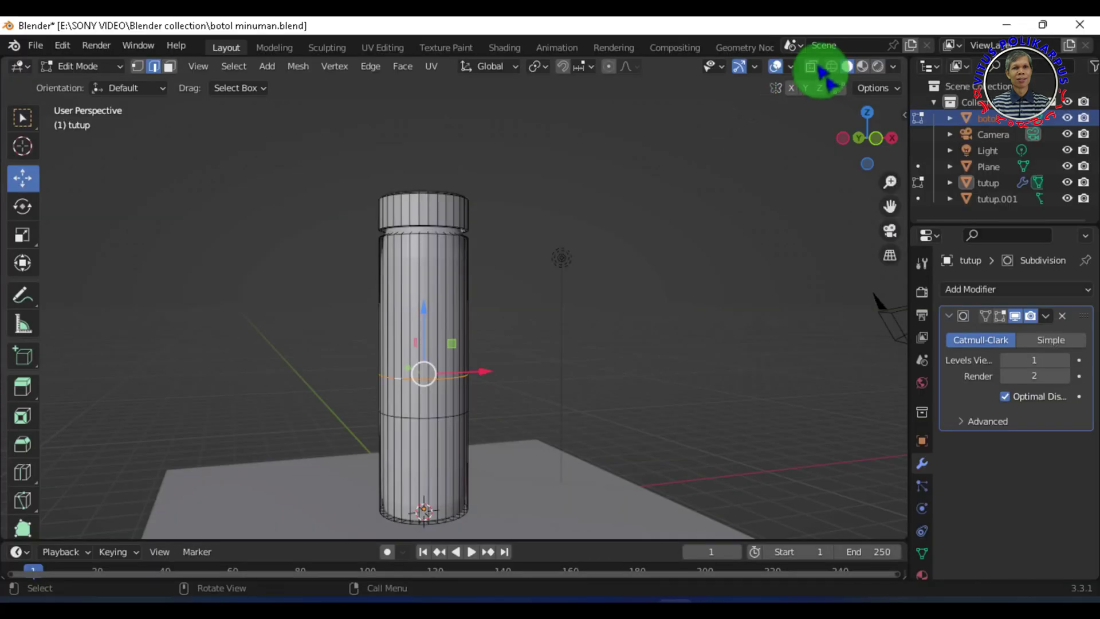
{"action": "left_click", "coordinate": [831, 66]}
{"action": "mouse_move", "coordinate": [534, 320]}
{"action": "middle_mouse_down"}
{"action": "mouse_move", "coordinate": [438, 369]}
{"action": "mouse_move", "coordinate": [564, 327]}
{"action": "middle_mouse_up"}
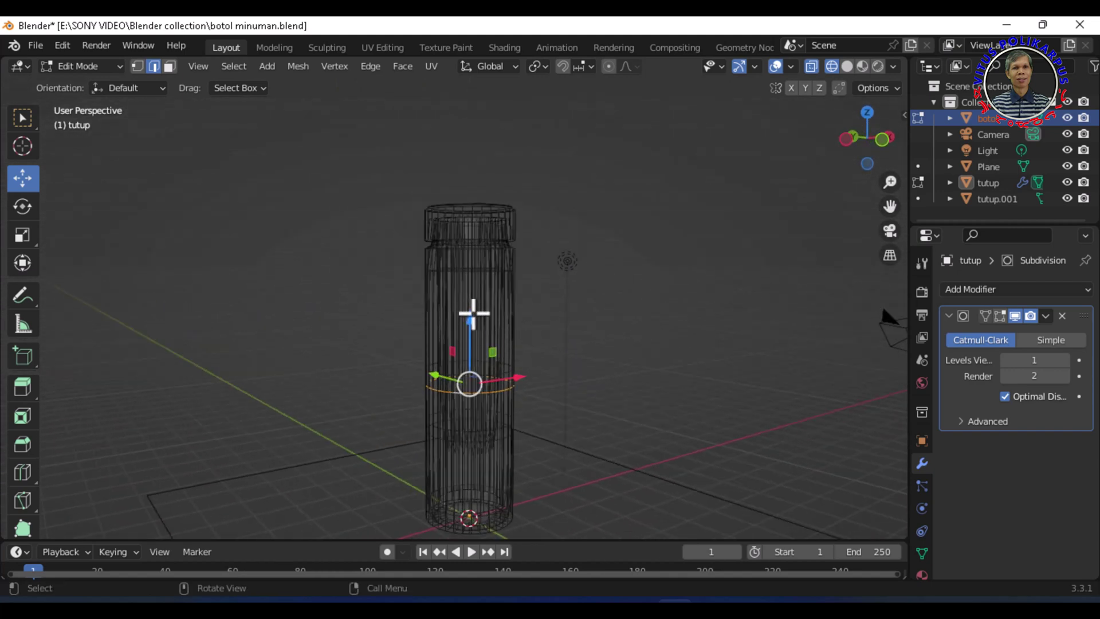
{"action": "left_click_drag", "start_coordinate": [470, 317], "coordinate": [482, 266]}
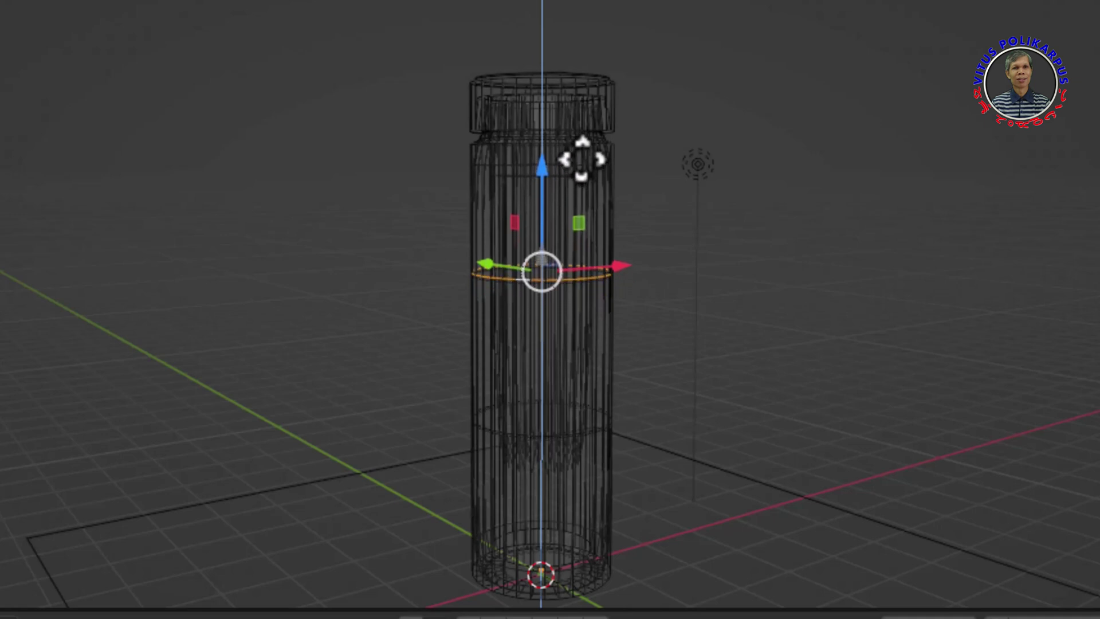
{"action": "left_click_drag", "start_coordinate": [565, 170], "coordinate": [582, 164]}
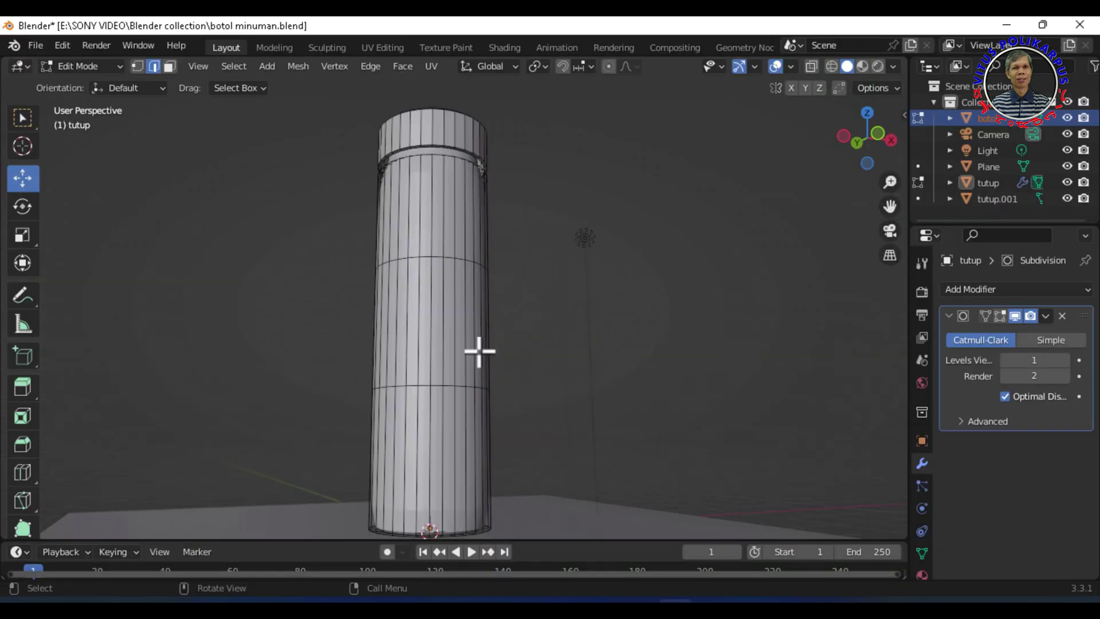
Step: Clear the trial face-strip selection and reframe the whole bottle
{"action": "left_click", "coordinate": [434, 339]}
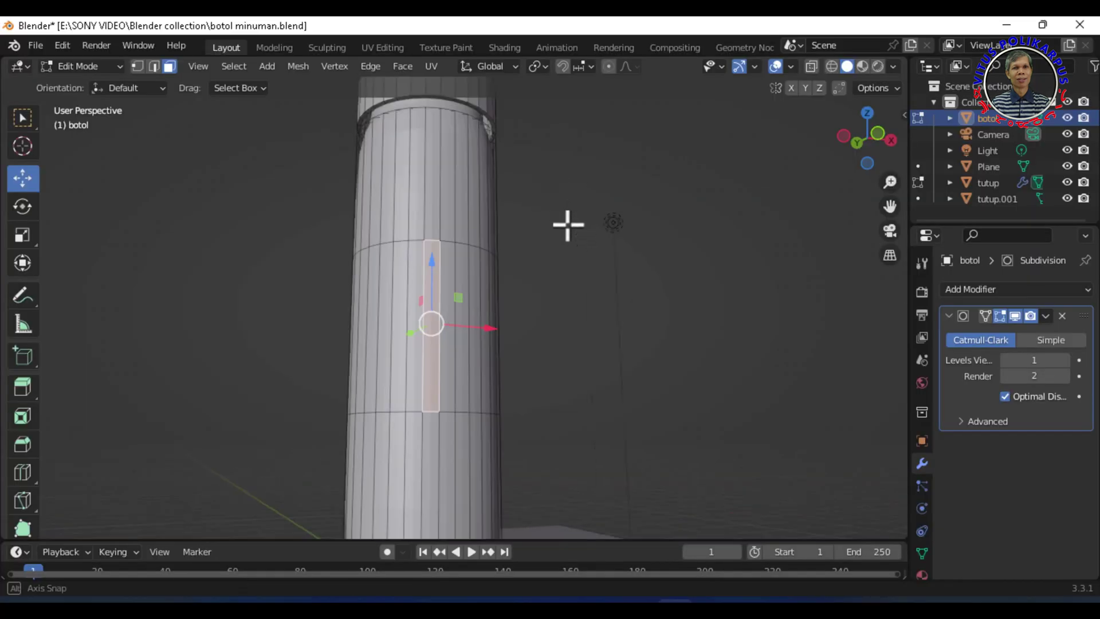
{"action": "middle_click_drag", "start_coordinate": [567, 226], "coordinate": [695, 297]}
{"action": "left_click", "coordinate": [695, 297]}
{"action": "scroll", "coordinate": [693, 298], "scroll_direction": "down", "scroll_amount": 3}
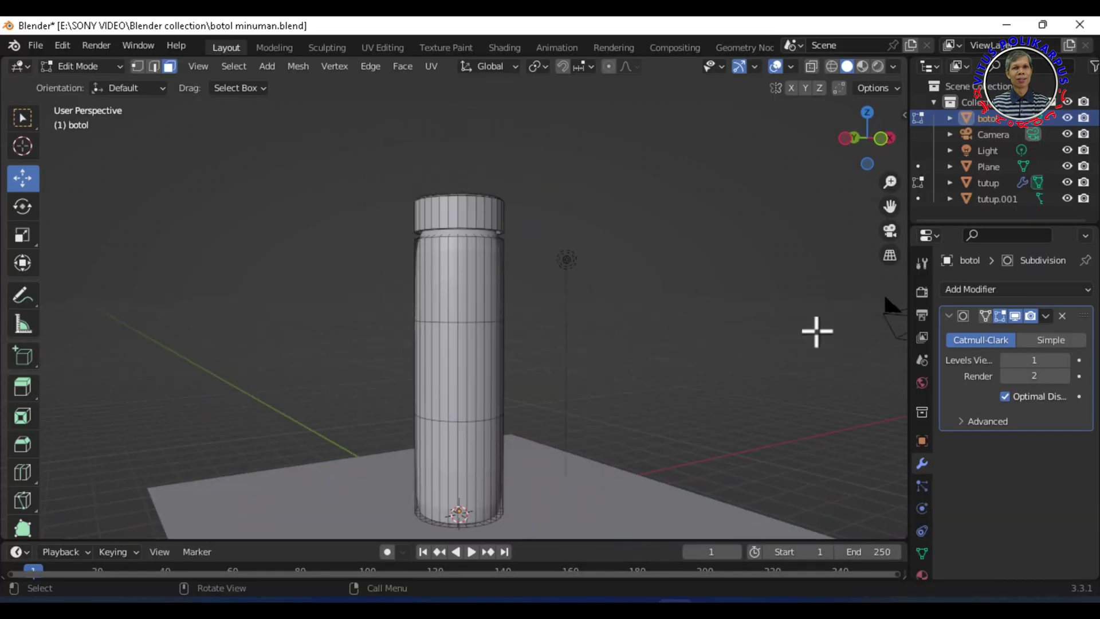
{"action": "left_click_drag", "start_coordinate": [890, 206], "coordinate": [855, 155]}
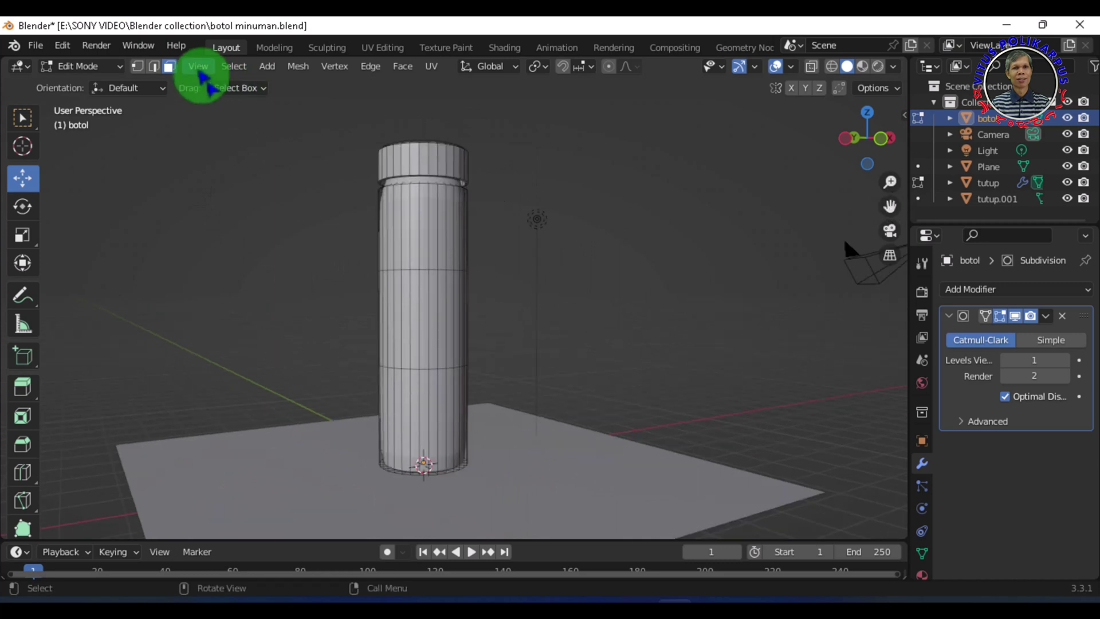
Step: Split the 3D view horizontally into upper and lower areas
{"action": "left_click", "coordinate": [198, 66]}
{"action": "mouse_move", "coordinate": [216, 409]}
{"action": "left_click", "coordinate": [487, 434]}
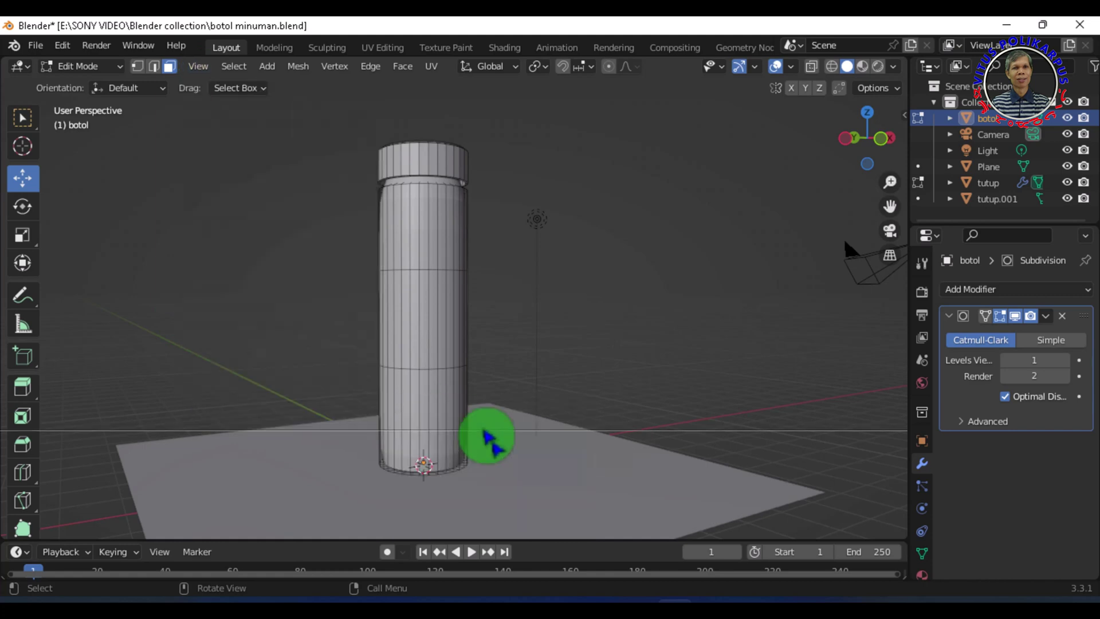
{"action": "left_click", "coordinate": [453, 436]}
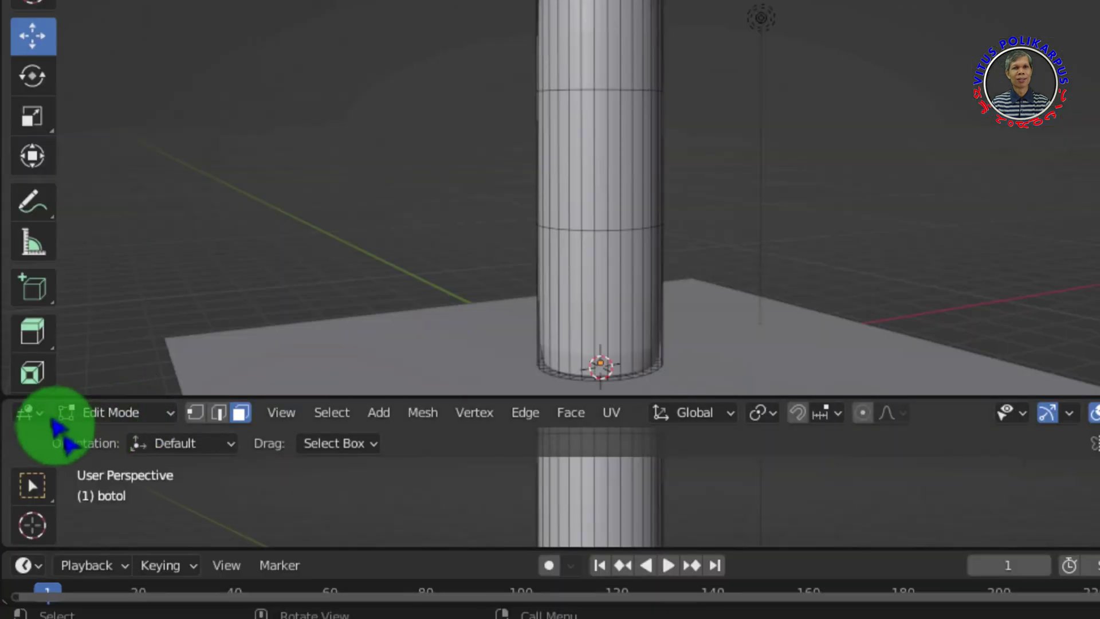
Step: Make the lower area a Shader Editor with its side panel hidden, and begin a vertical split
{"action": "left_click", "coordinate": [20, 444]}
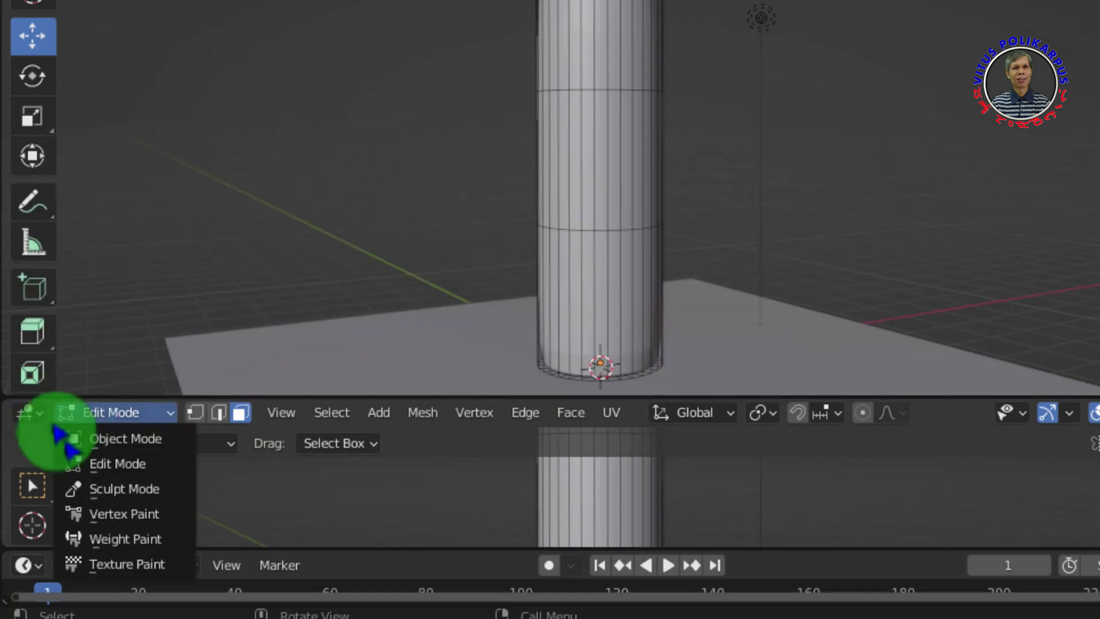
{"action": "left_click", "coordinate": [25, 414]}
{"action": "left_click", "coordinate": [33, 421]}
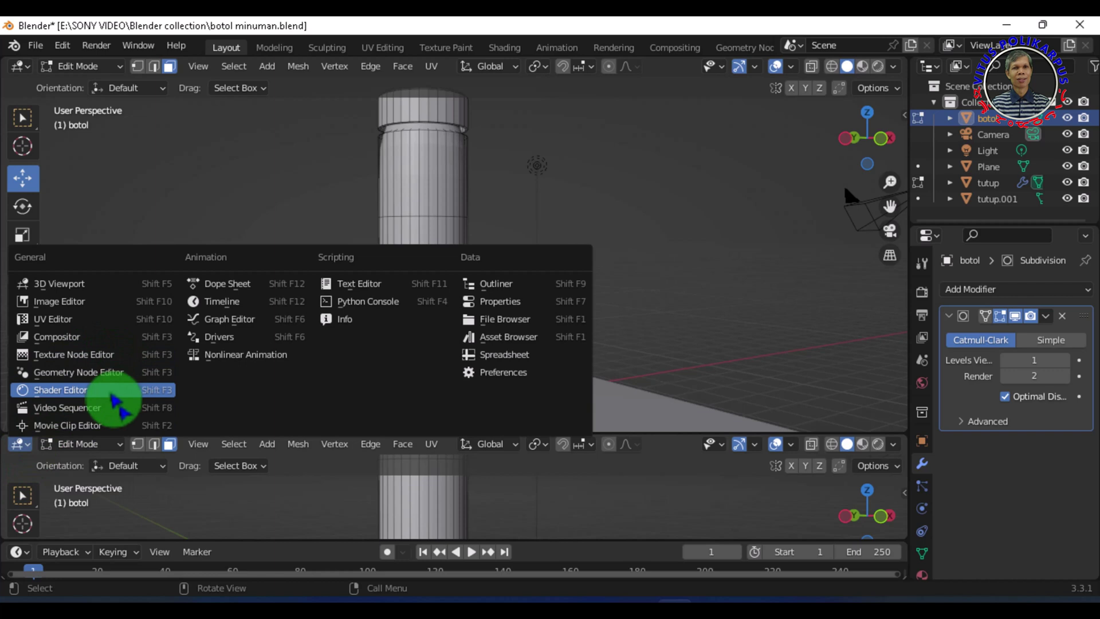
{"action": "left_click", "coordinate": [113, 390]}
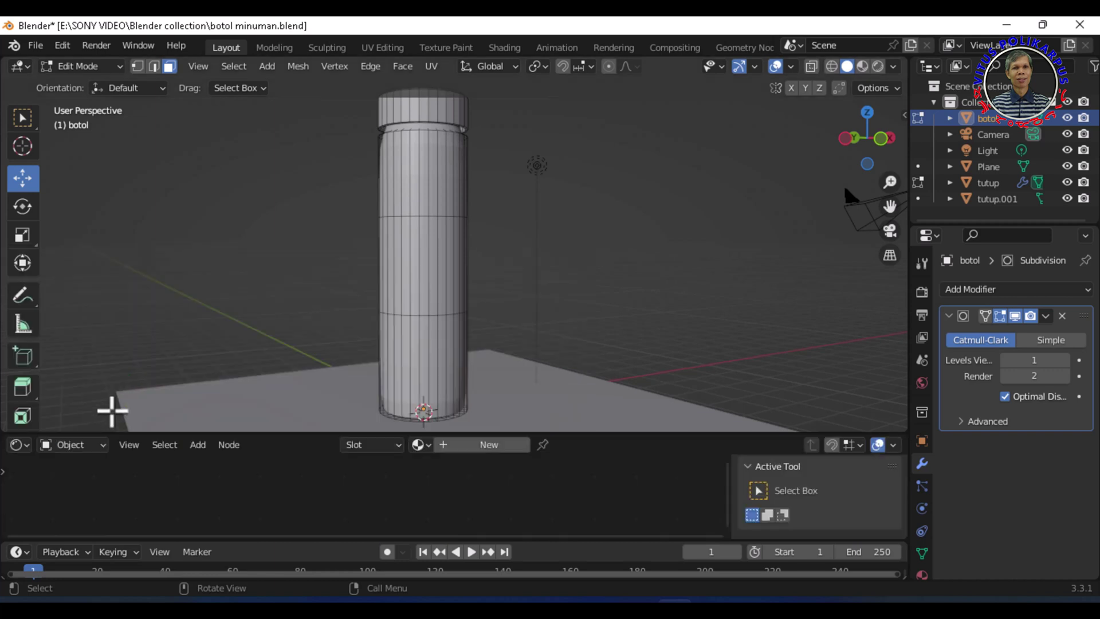
{"action": "left_click", "coordinate": [445, 467]}
{"action": "key", "text": "n"}
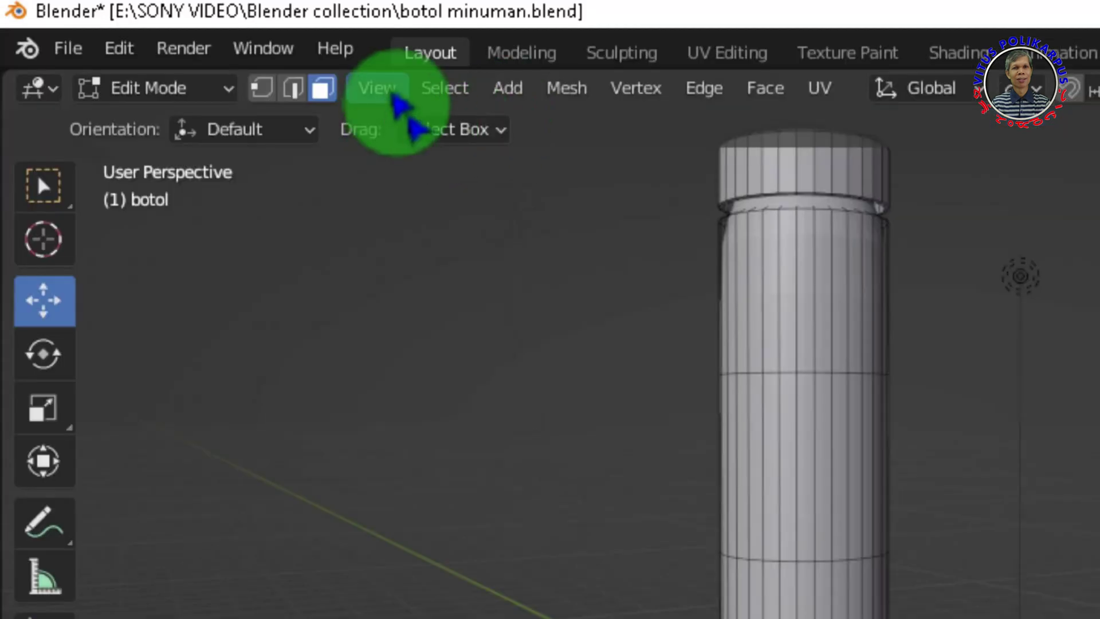
{"action": "left_click", "coordinate": [198, 66]}
{"action": "mouse_move", "coordinate": [230, 294]}
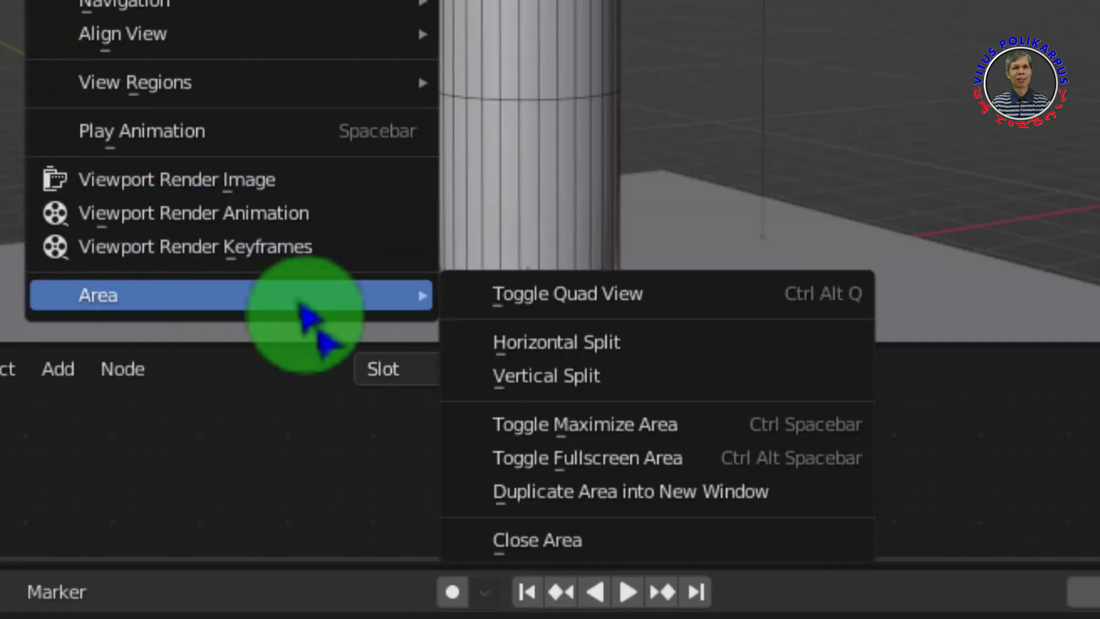
{"action": "left_click", "coordinate": [621, 376]}
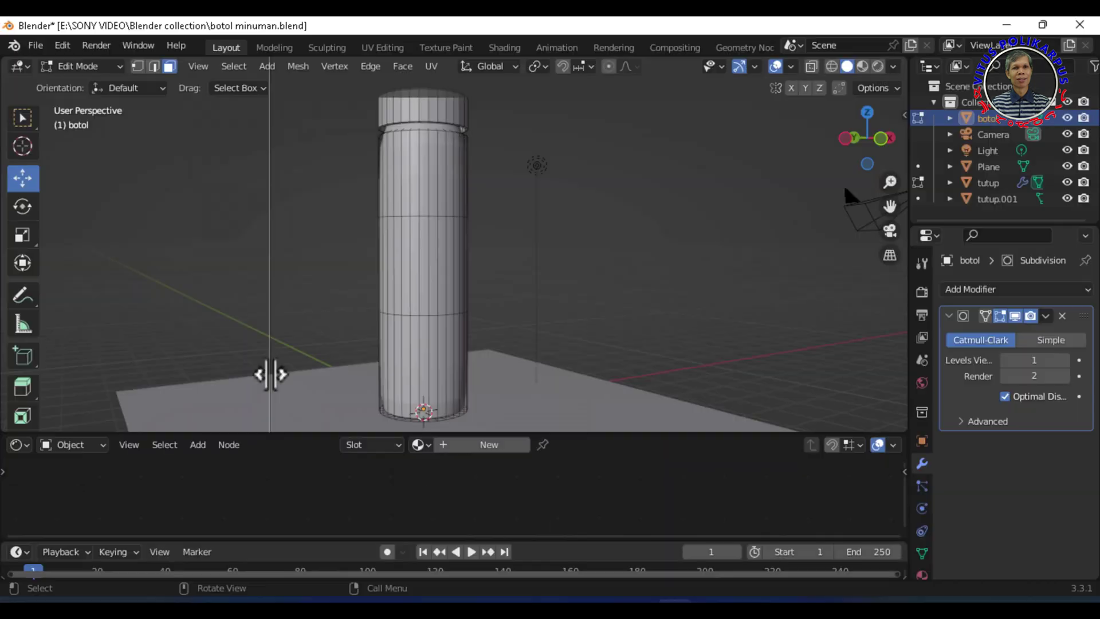
Step: Place the vertical split and make the left area a UV Editor
{"action": "left_click", "coordinate": [298, 380]}
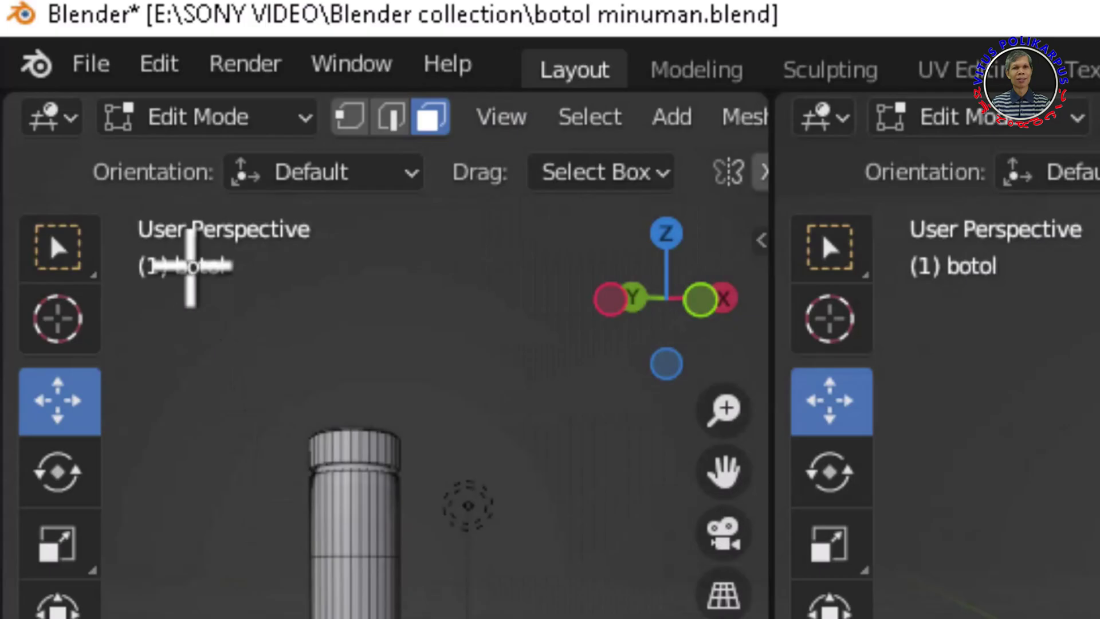
{"action": "left_click", "coordinate": [52, 117]}
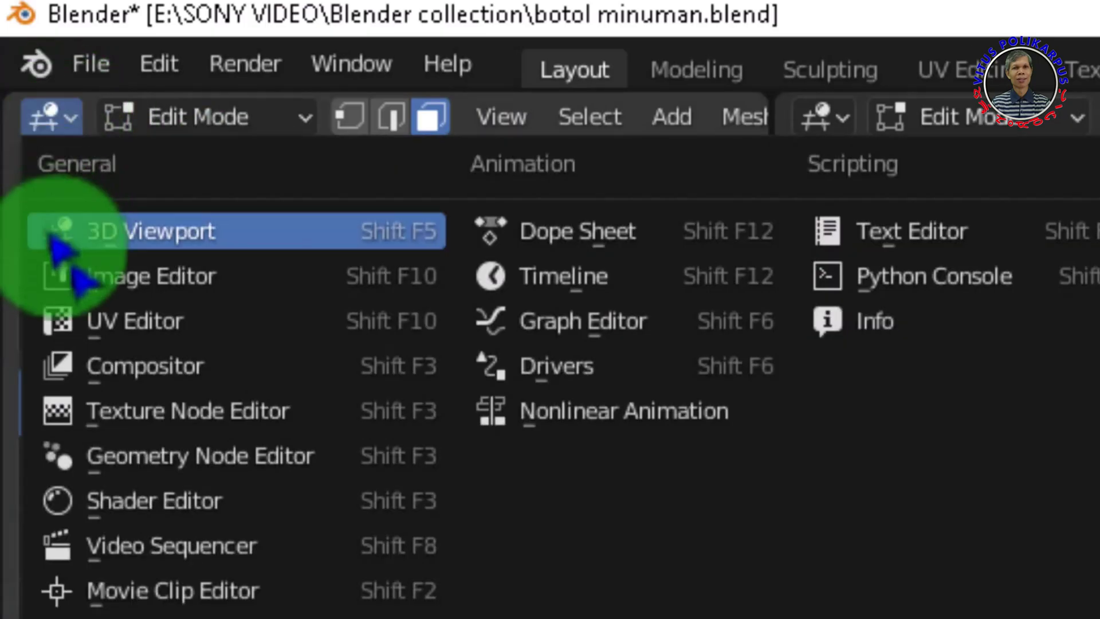
{"action": "left_click", "coordinate": [172, 330]}
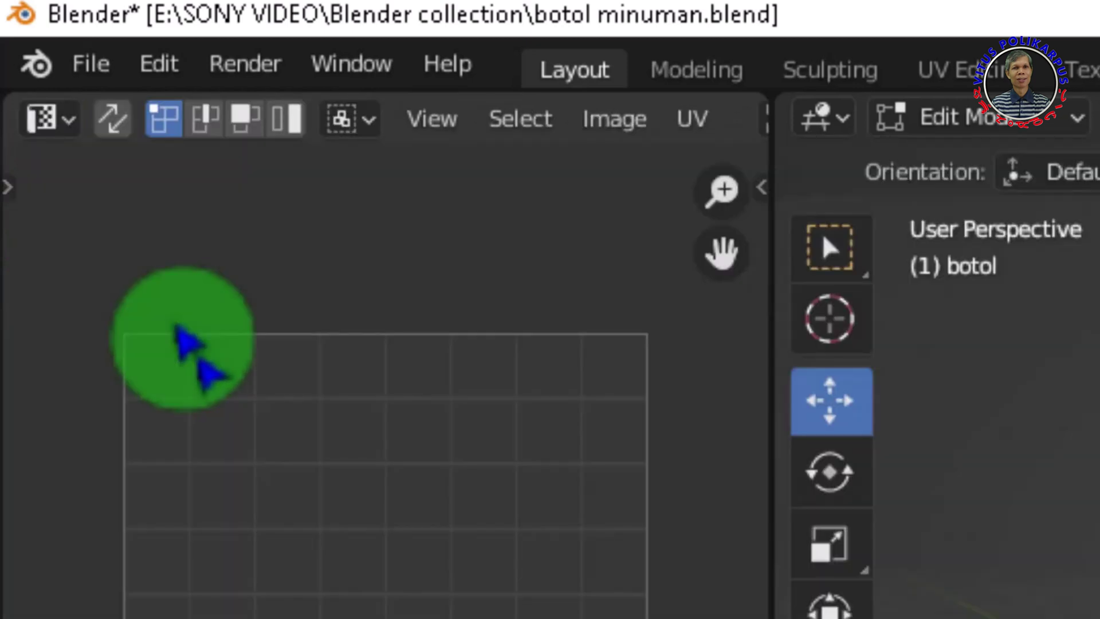
Step: Begin selecting face strips on the bottle's middle section
{"action": "left_click", "coordinate": [738, 506]}
{"action": "key", "text": "a"}
{"action": "mouse_move", "coordinate": [737, 275]}
{"action": "middle_mouse_down"}
{"action": "mouse_move", "coordinate": [700, 296]}
{"action": "mouse_move", "coordinate": [791, 287]}
{"action": "mouse_move", "coordinate": [702, 288]}
{"action": "middle_mouse_up"}
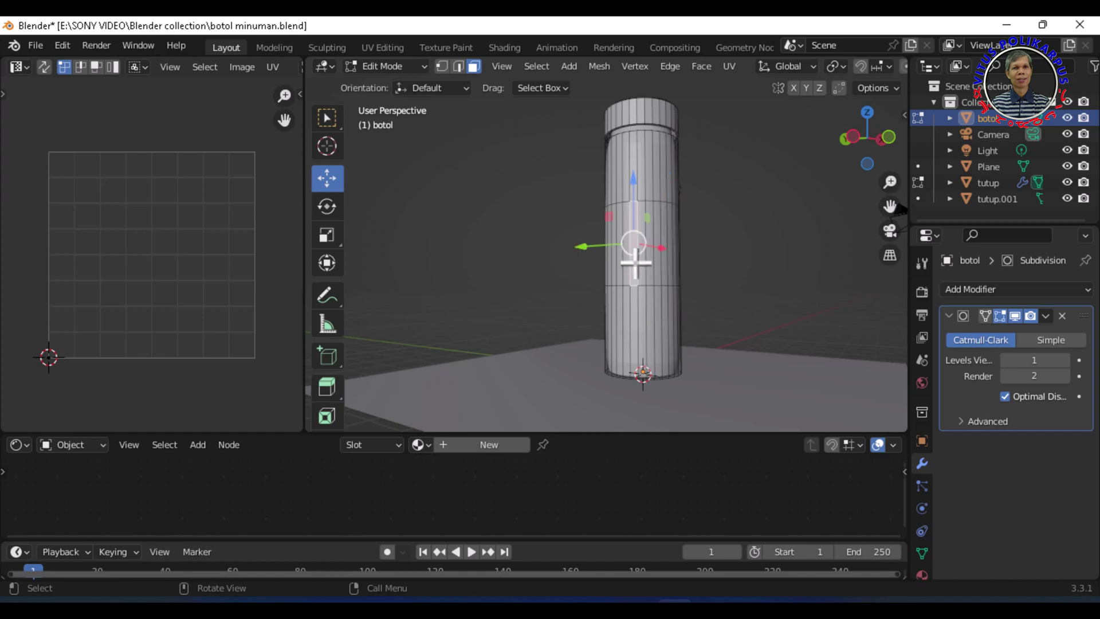
{"action": "left_click", "coordinate": [640, 263], "text": "shift"}
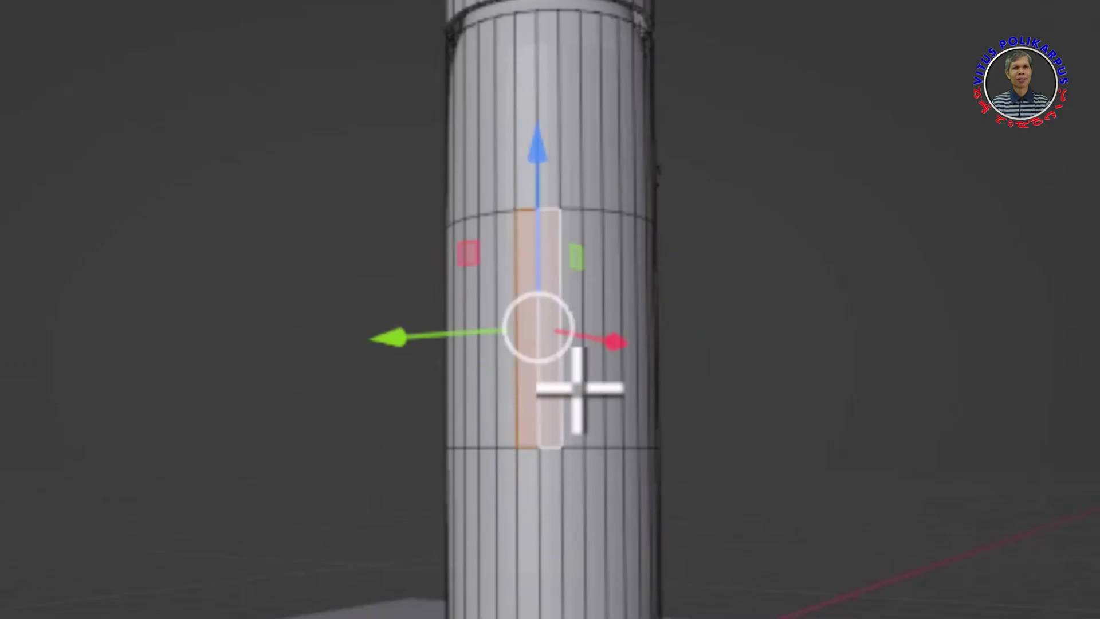
Step: Widen the selected band of faces around the bottle's middle section
{"action": "left_click", "coordinate": [601, 388], "text": "shift"}
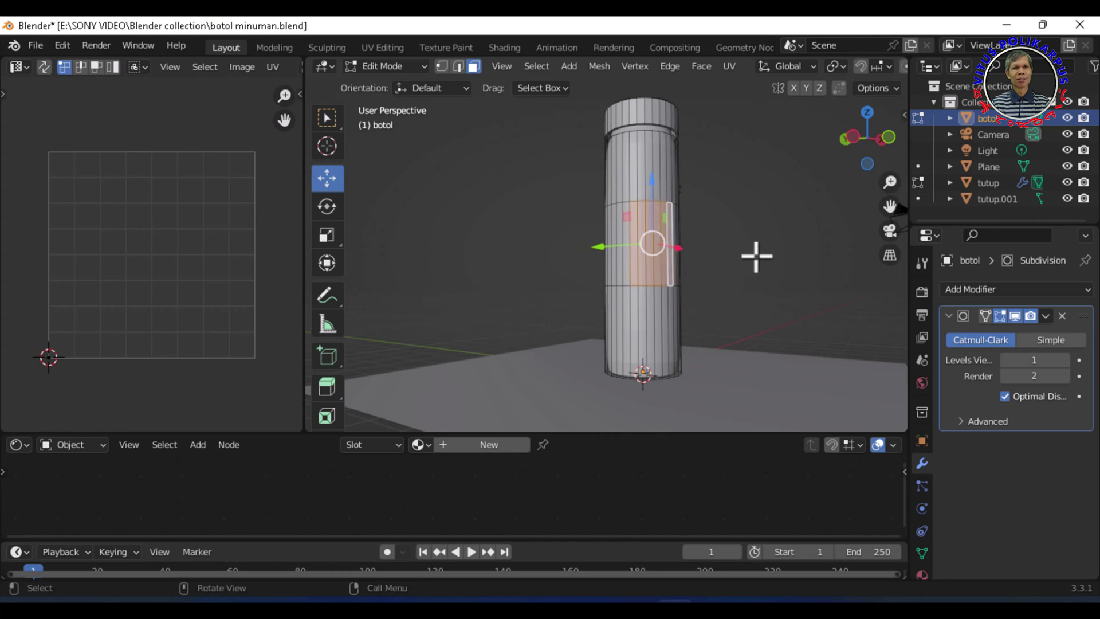
{"action": "mouse_move", "coordinate": [779, 245]}
{"action": "middle_mouse_down"}
{"action": "mouse_move", "coordinate": [602, 277]}
{"action": "mouse_move", "coordinate": [625, 294]}
{"action": "mouse_move", "coordinate": [645, 290]}
{"action": "middle_mouse_up"}
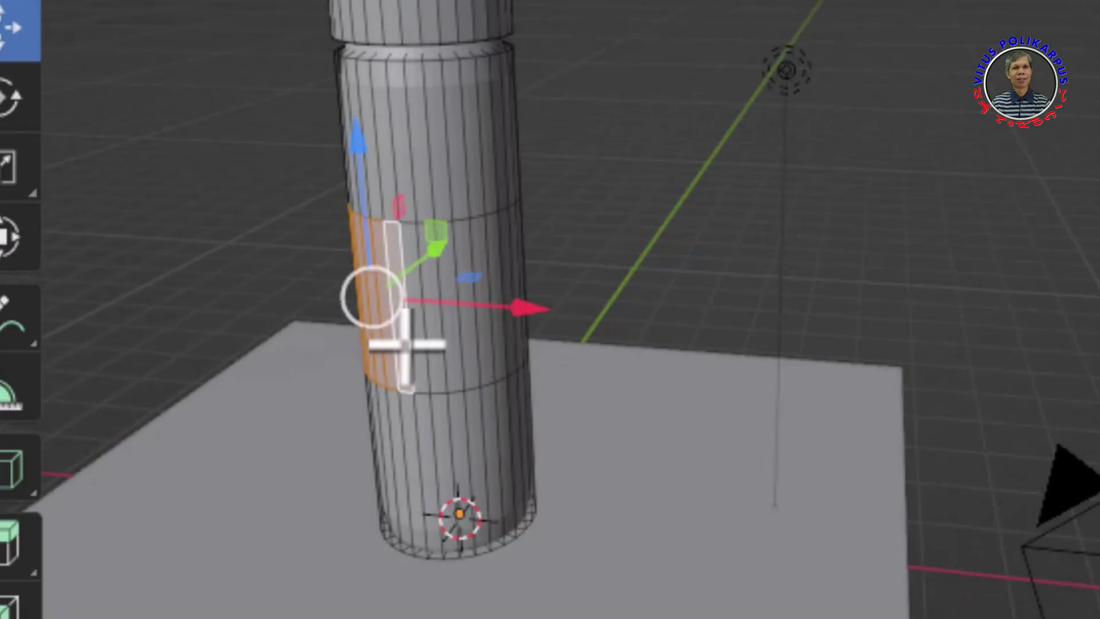
{"action": "left_click_drag", "start_coordinate": [418, 343], "coordinate": [457, 337]}
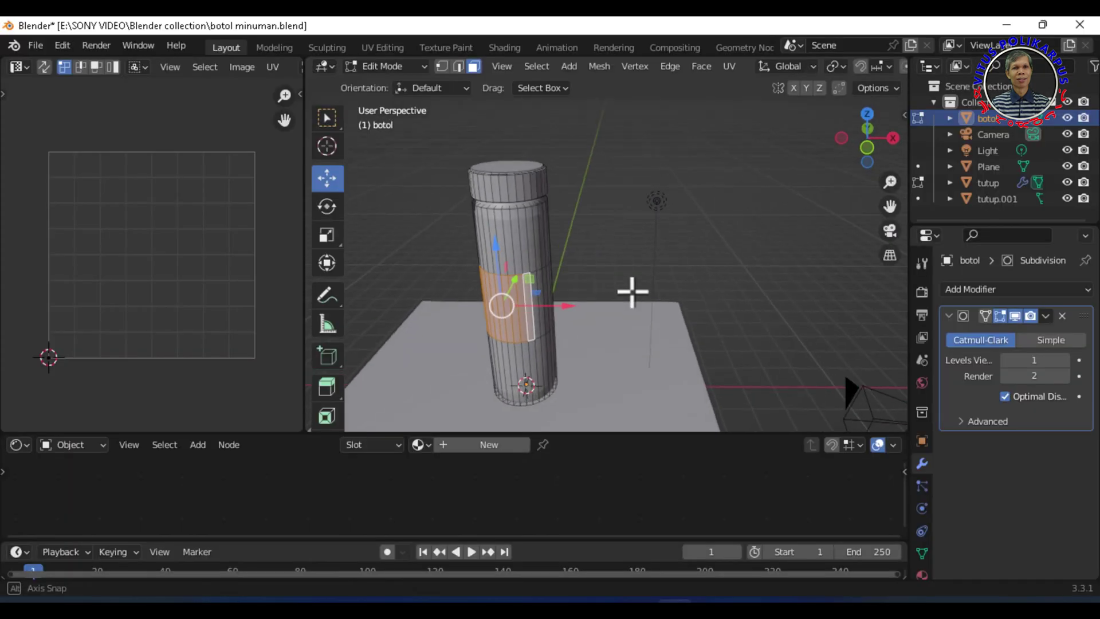
{"action": "mouse_move", "coordinate": [634, 293]}
{"action": "middle_mouse_down"}
{"action": "mouse_move", "coordinate": [748, 237]}
{"action": "mouse_move", "coordinate": [713, 258]}
{"action": "mouse_move", "coordinate": [675, 256]}
{"action": "mouse_move", "coordinate": [614, 277]}
{"action": "mouse_move", "coordinate": [602, 292]}
{"action": "middle_mouse_up"}
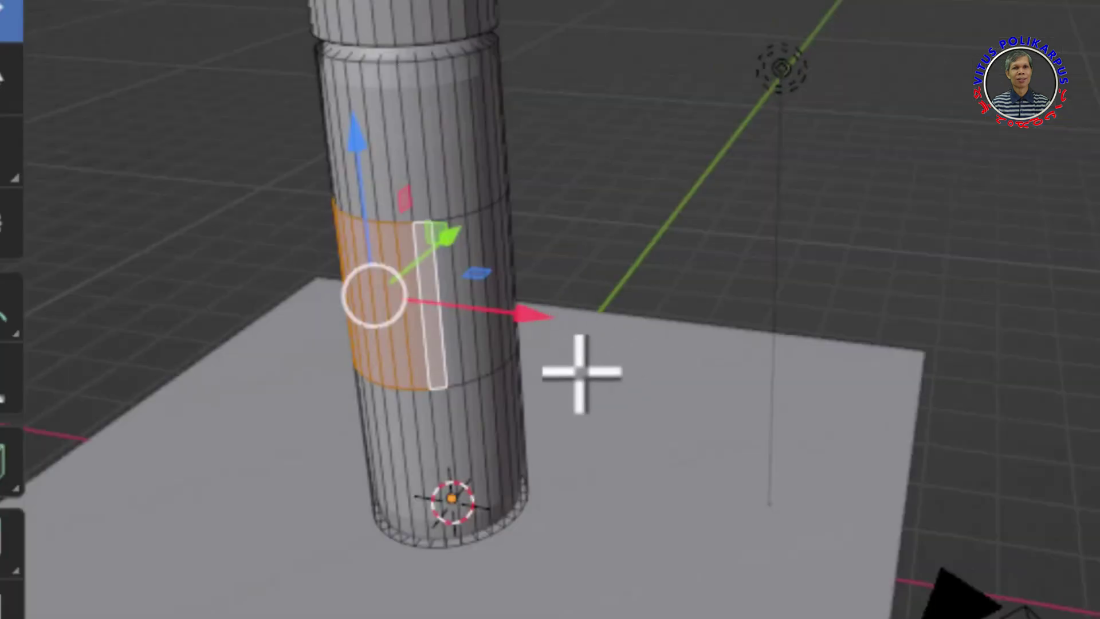
{"action": "left_click", "coordinate": [460, 350], "text": "shift"}
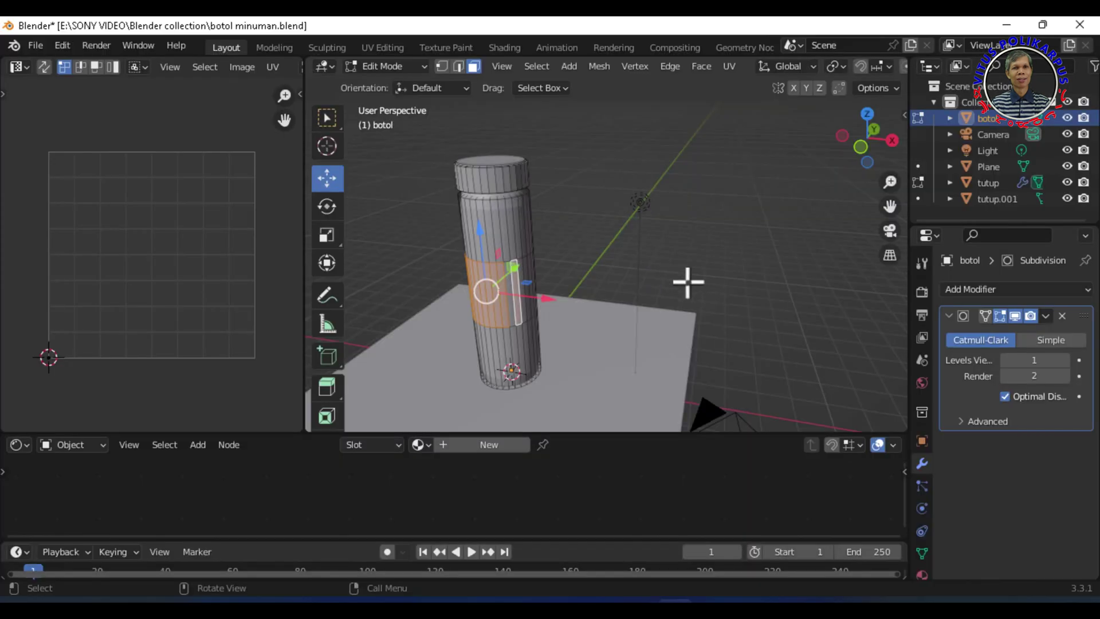
Step: Duplicate the face band in place and separate it into its own object
{"action": "key", "text": "shift+d"}
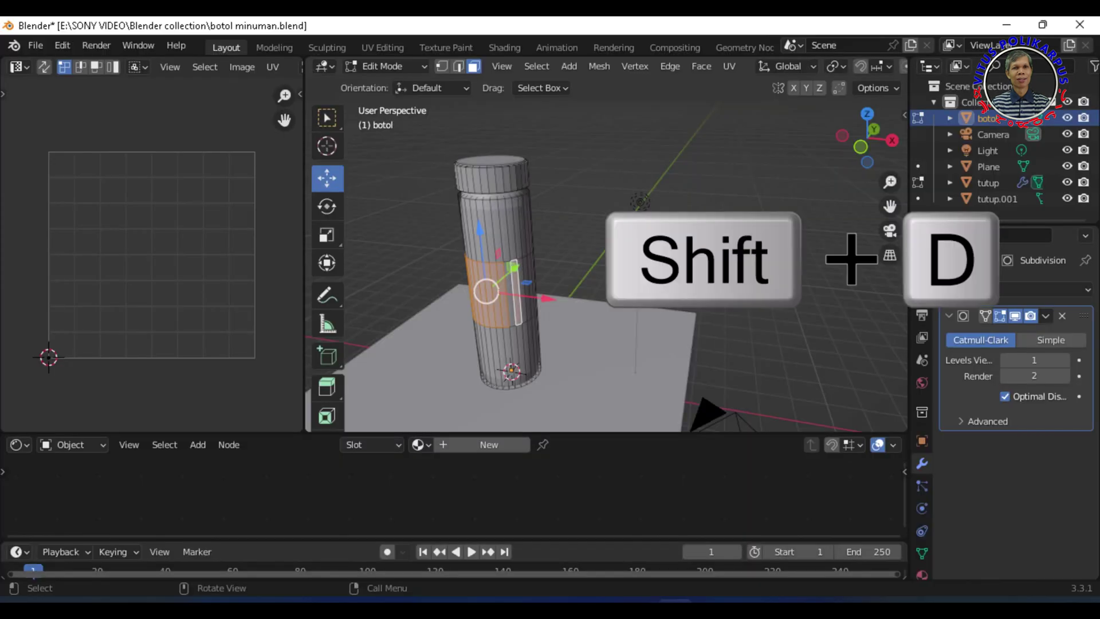
{"action": "key", "text": "Return"}
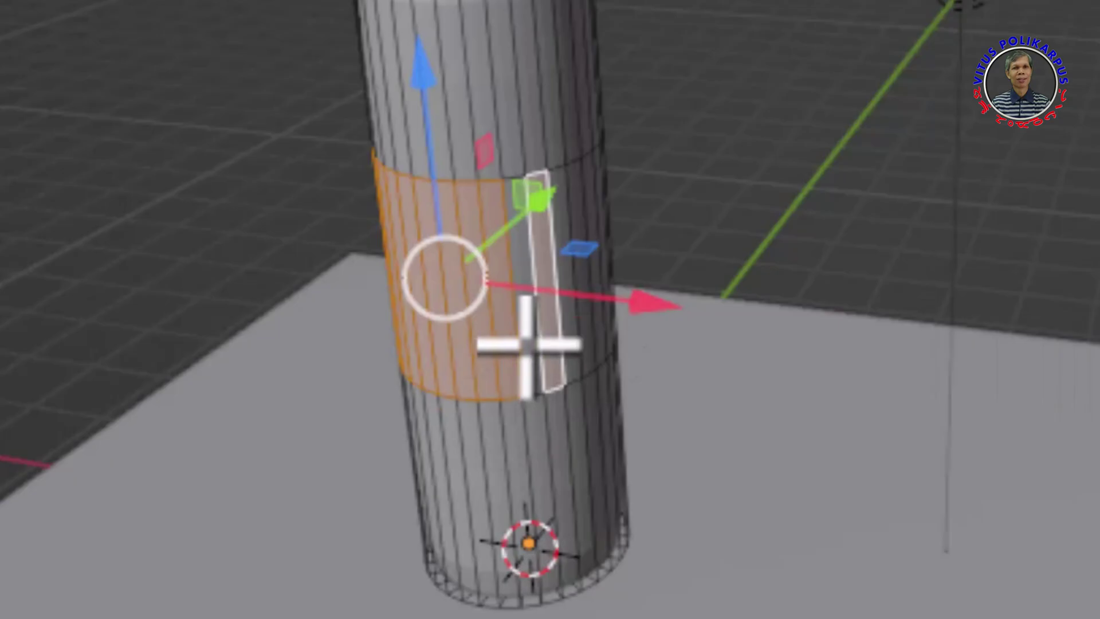
{"action": "left_click", "coordinate": [518, 307], "text": "shift"}
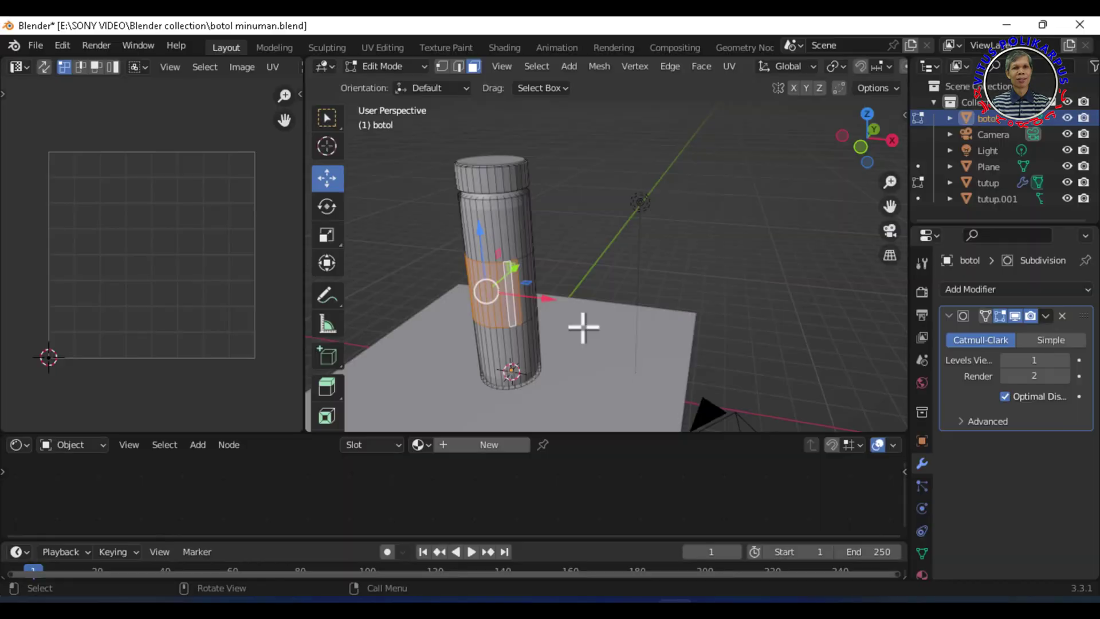
{"action": "key", "text": "shift+d"}
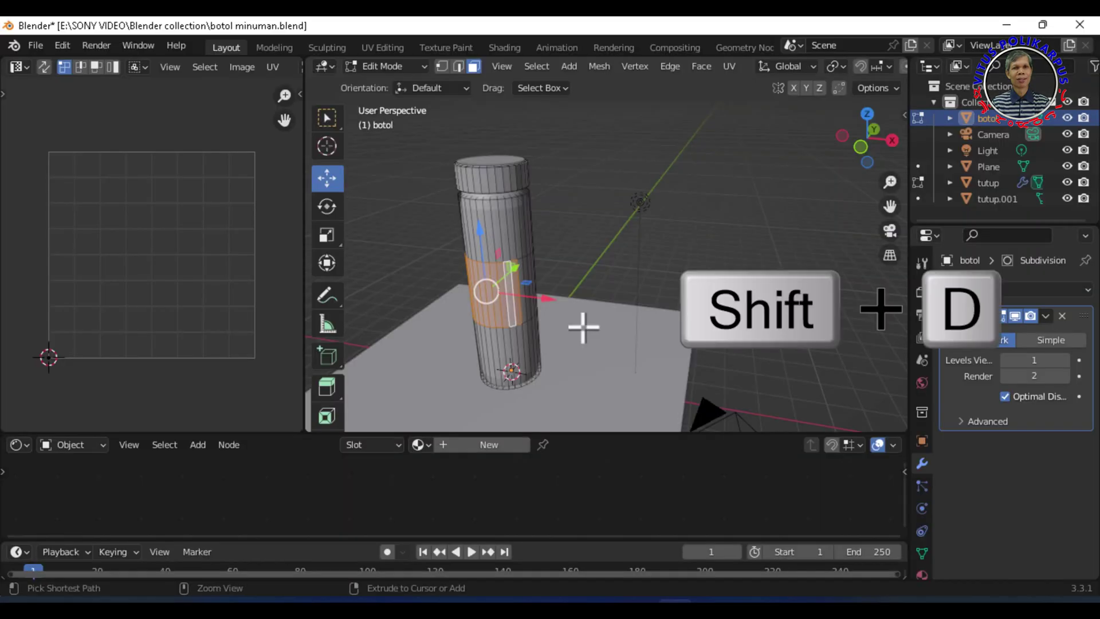
{"action": "key", "text": "Return"}
{"action": "key", "text": "p"}
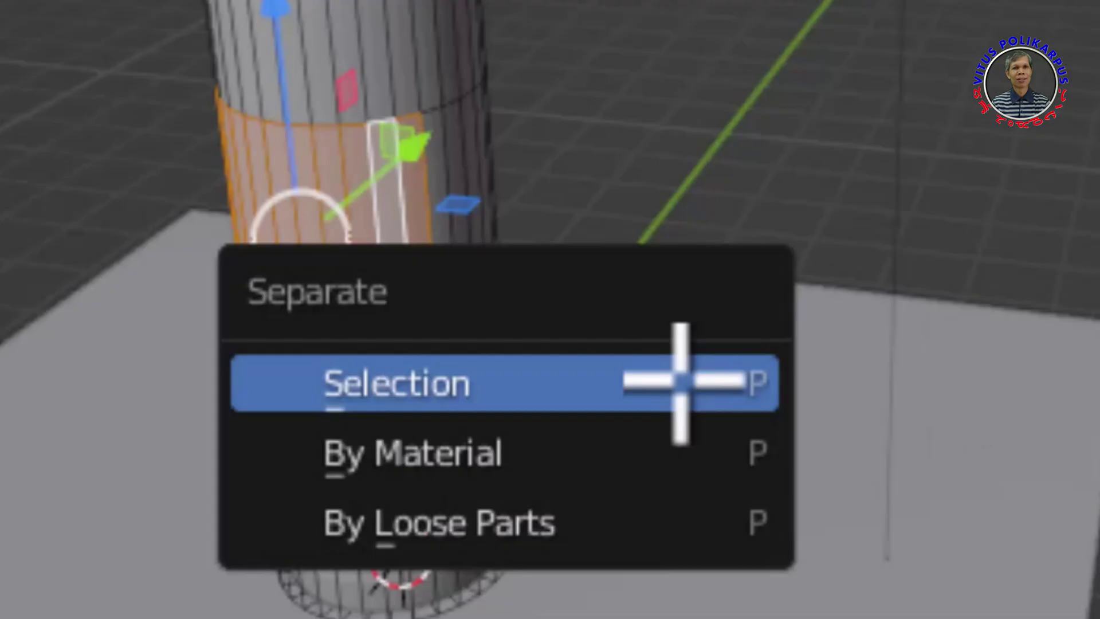
{"action": "left_click", "coordinate": [681, 381]}
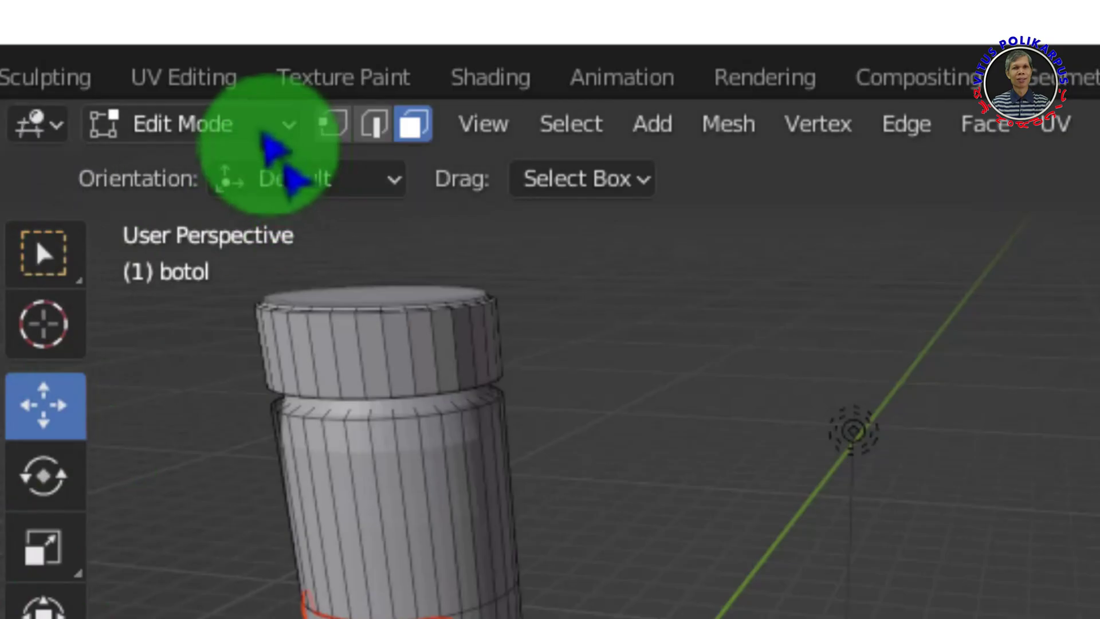
Step: Return to Object Mode and rename the separated botol.001 object to 'label logo'
{"action": "left_click", "coordinate": [415, 69]}
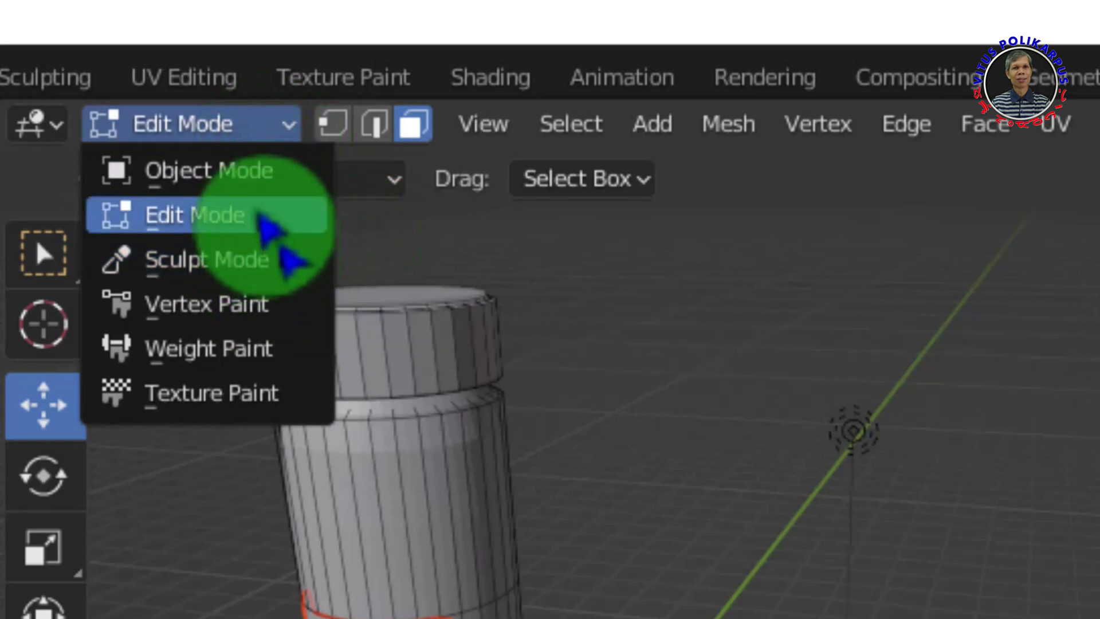
{"action": "left_click", "coordinate": [247, 182]}
{"action": "left_click", "coordinate": [465, 295]}
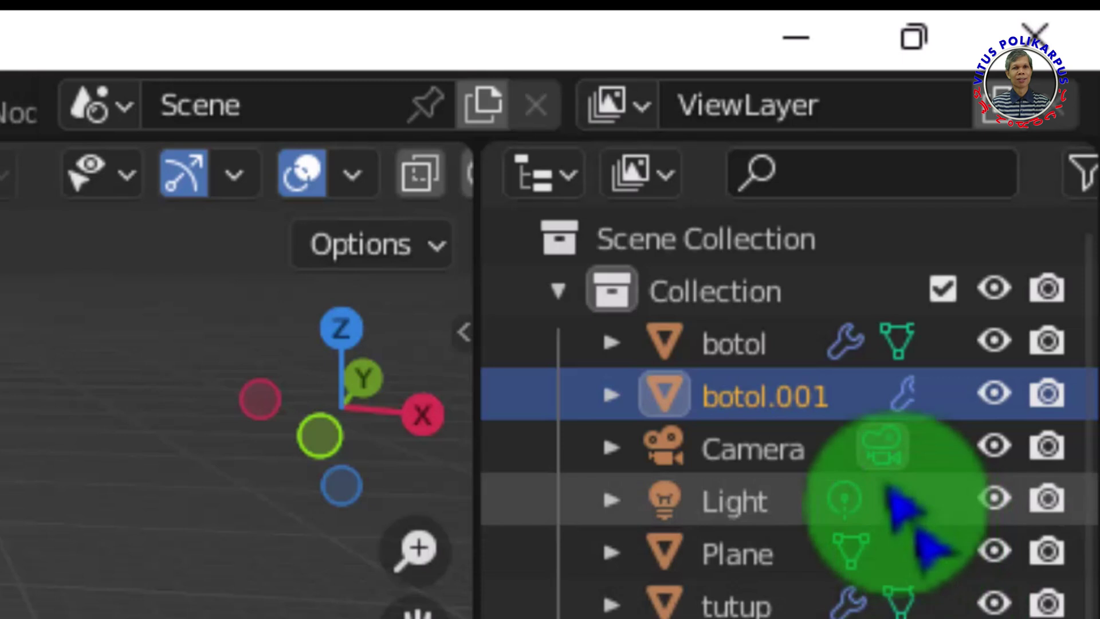
{"action": "double_click", "coordinate": [782, 401]}
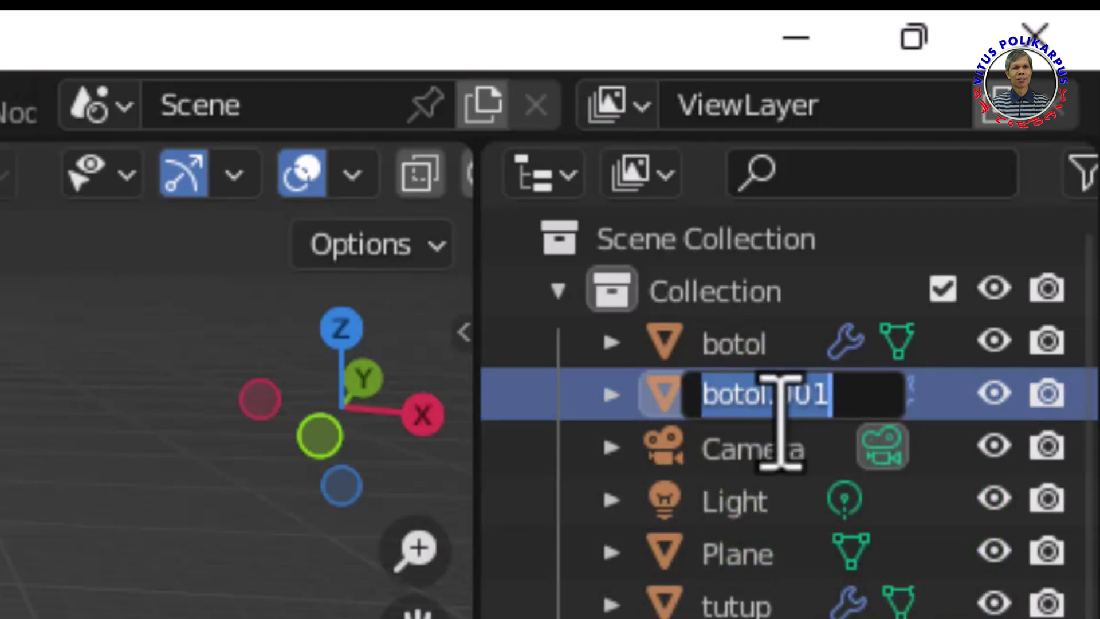
{"action": "type", "text": "label logo"}
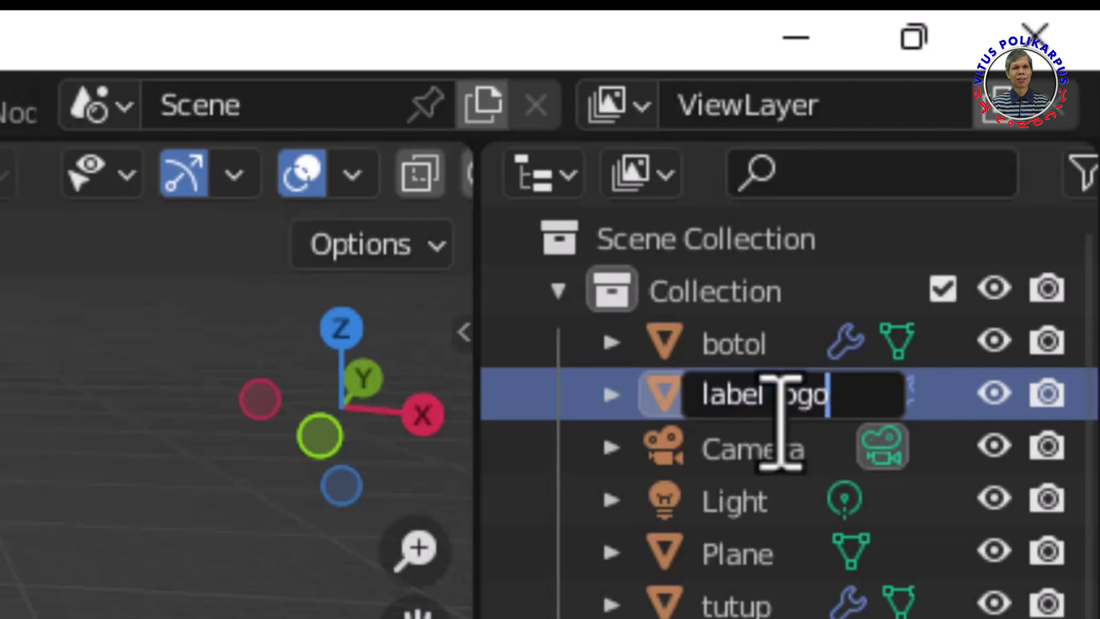
{"action": "key", "text": "Return"}
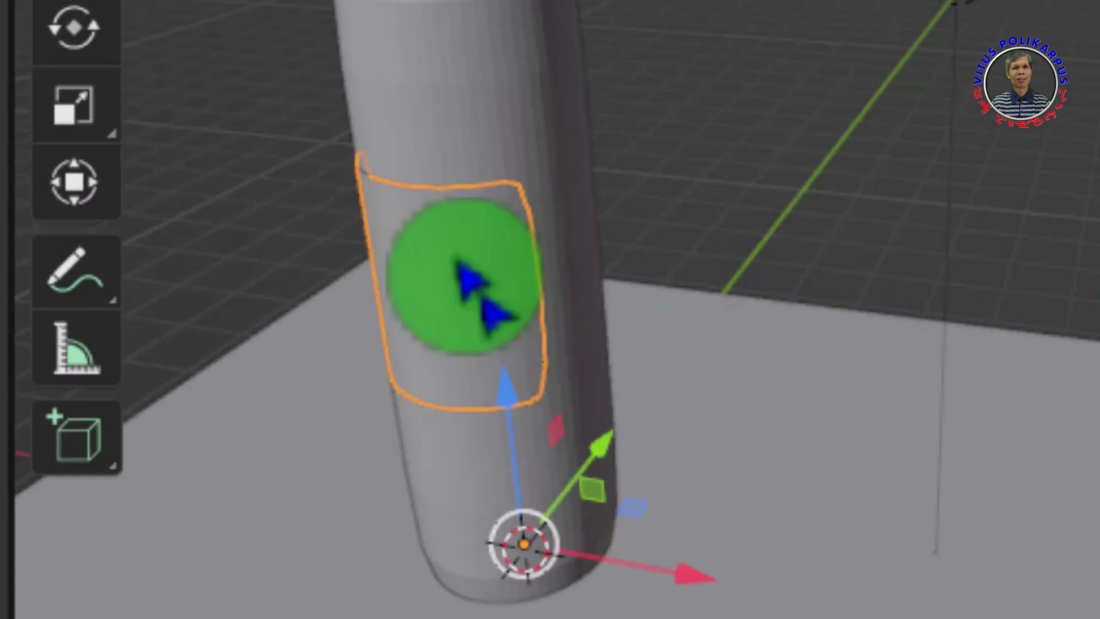
Step: Nudge the label along Y, enter Edit Mode, and select all its label faces
{"action": "left_click_drag", "start_coordinate": [627, 444], "coordinate": [599, 427]}
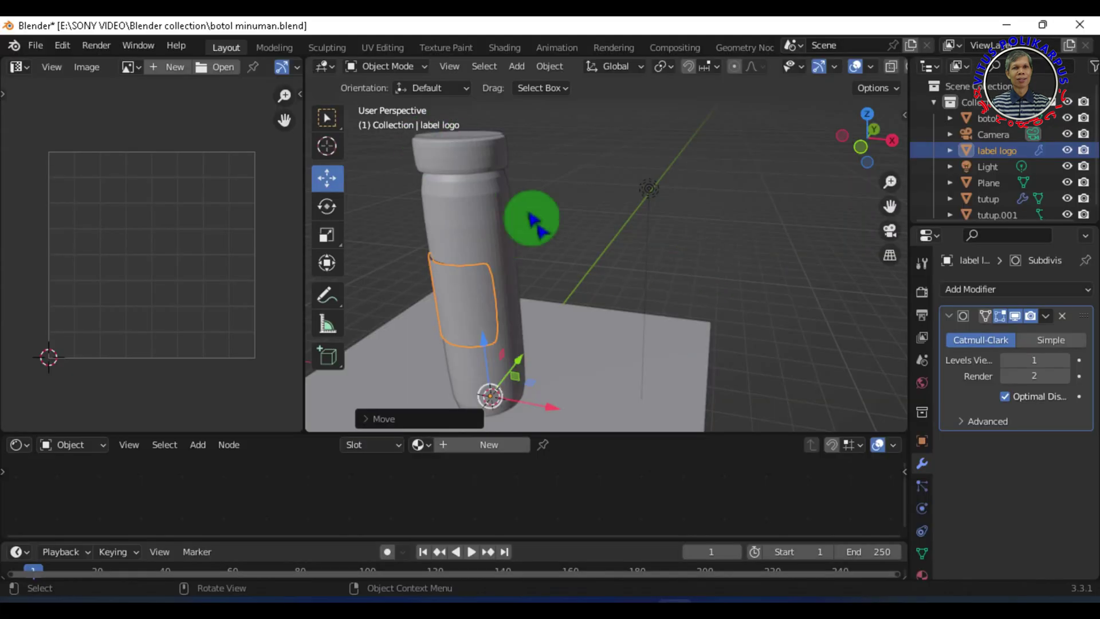
{"action": "left_click", "coordinate": [406, 67]}
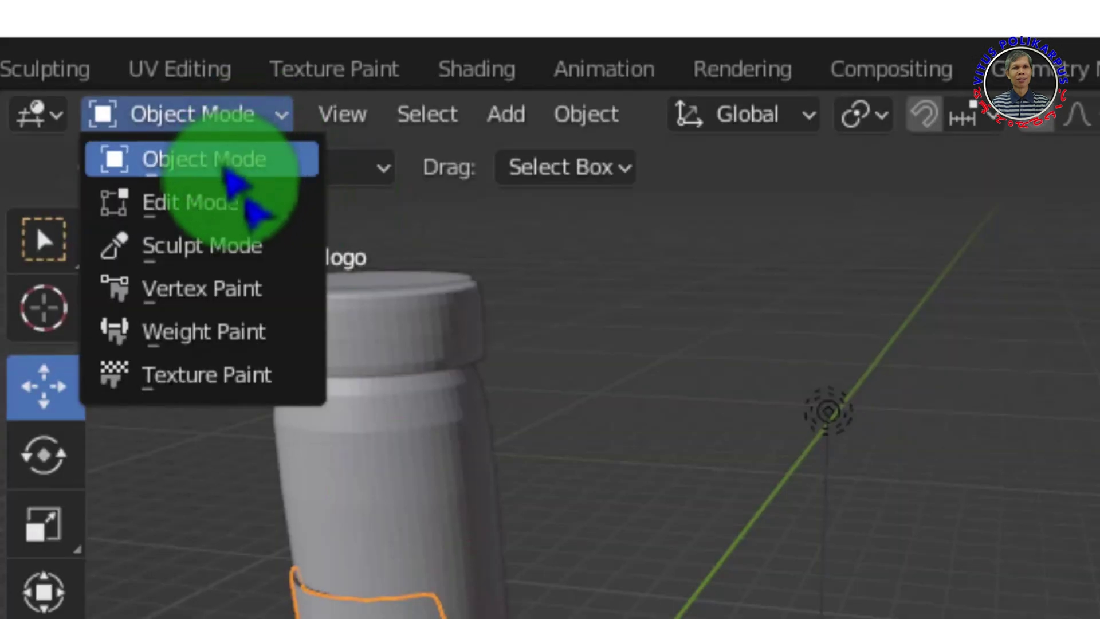
{"action": "left_click", "coordinate": [390, 104]}
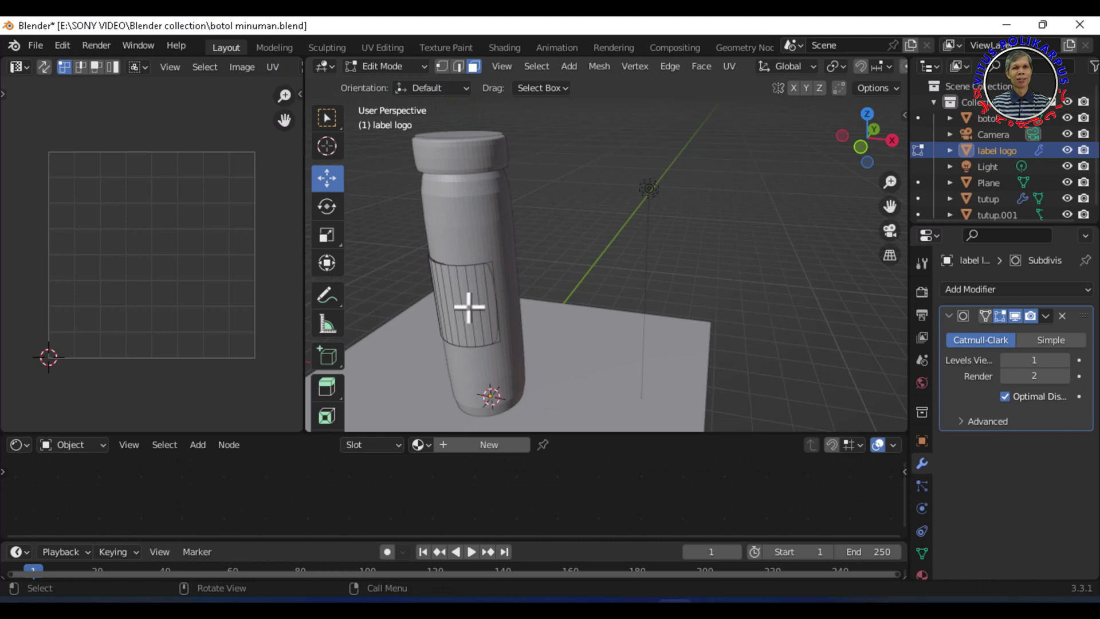
{"action": "mouse_move", "coordinate": [705, 276]}
{"action": "middle_mouse_down"}
{"action": "mouse_move", "coordinate": [733, 278]}
{"action": "mouse_move", "coordinate": [751, 247]}
{"action": "middle_mouse_up"}
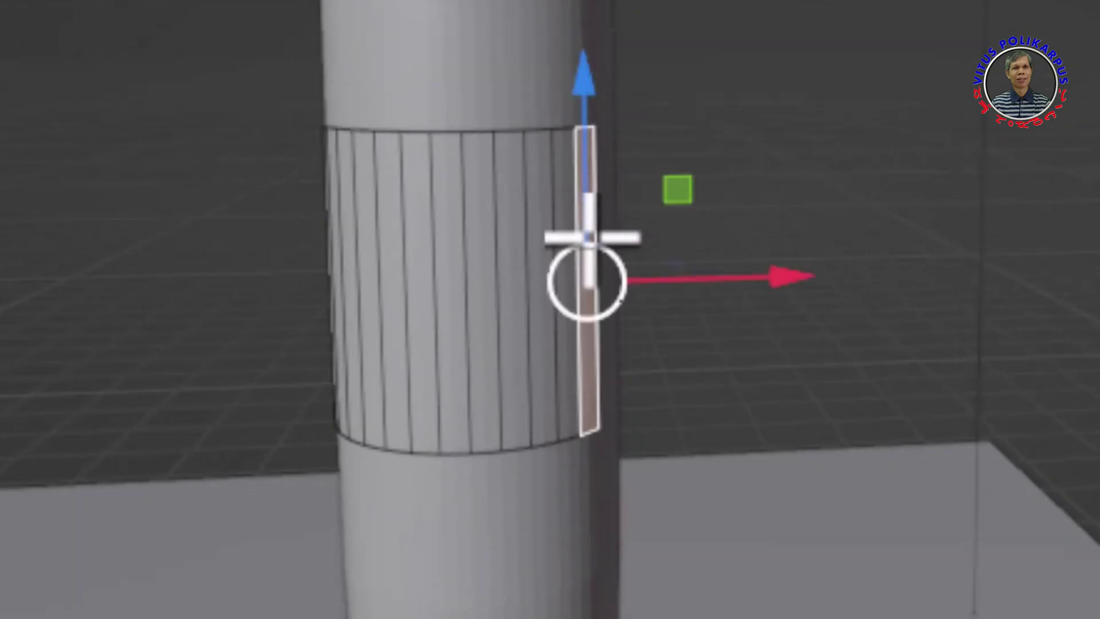
{"action": "left_click", "coordinate": [491, 238], "text": "ctrl"}
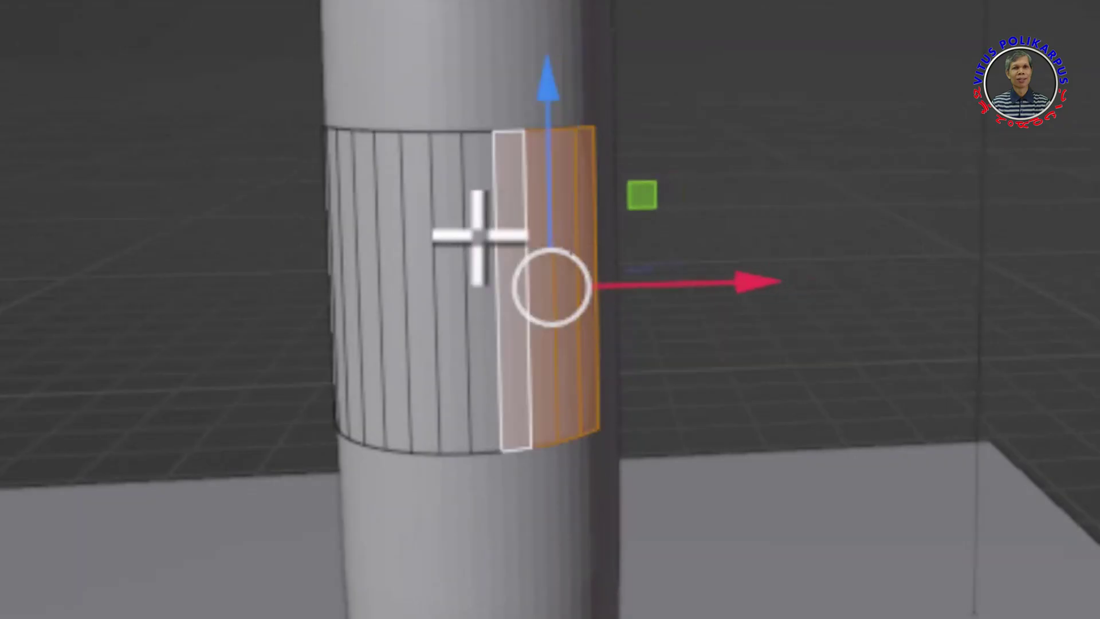
{"action": "left_click", "coordinate": [380, 240], "text": "ctrl"}
{"action": "middle_click_drag", "start_coordinate": [923, 201], "coordinate": [659, 278]}
{"action": "left_click", "coordinate": [608, 265], "text": "ctrl"}
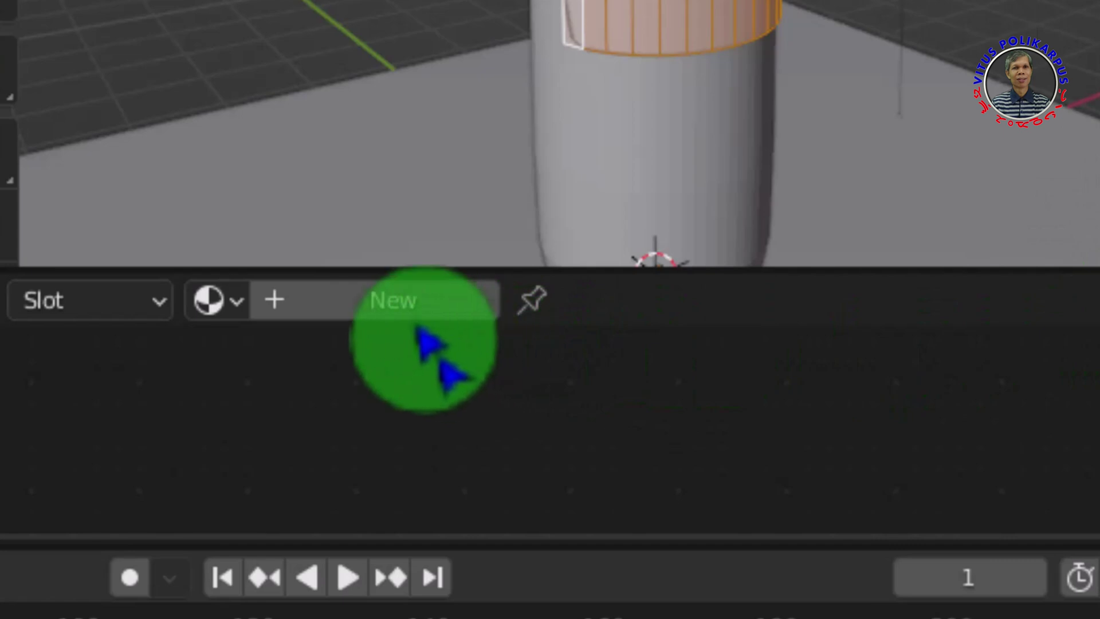
Step: Create a new material for the label and add an Image Texture node
{"action": "left_click", "coordinate": [412, 319]}
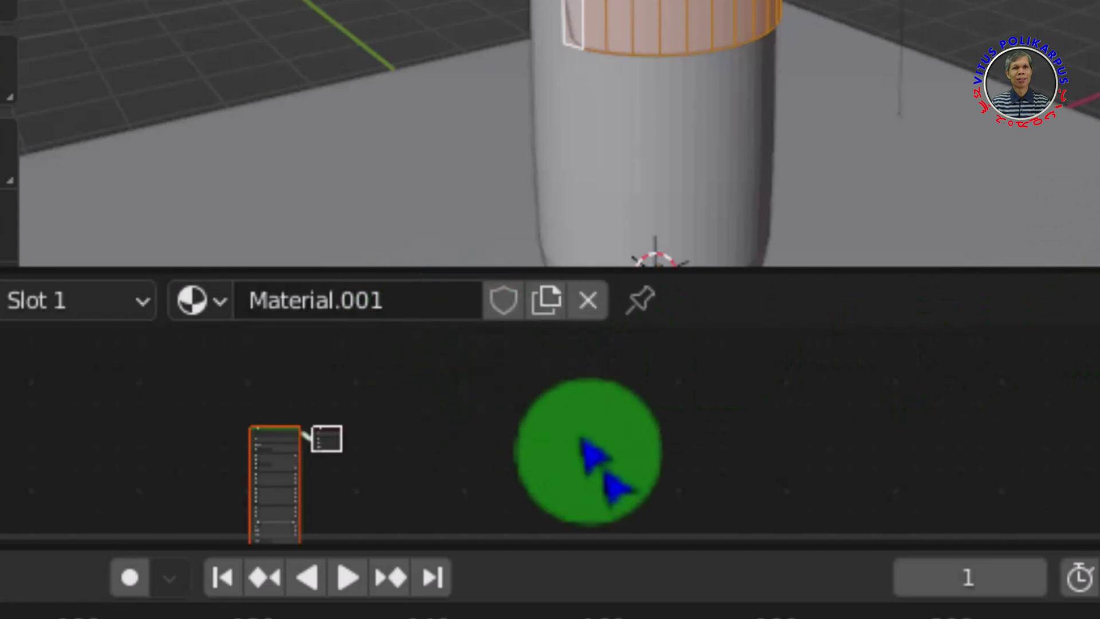
{"action": "scroll", "coordinate": [633, 452], "scroll_direction": "up", "scroll_amount": 4}
{"action": "scroll", "coordinate": [633, 453], "scroll_direction": "up", "scroll_amount": 2}
{"action": "scroll", "coordinate": [634, 452], "scroll_direction": "up", "scroll_amount": 1}
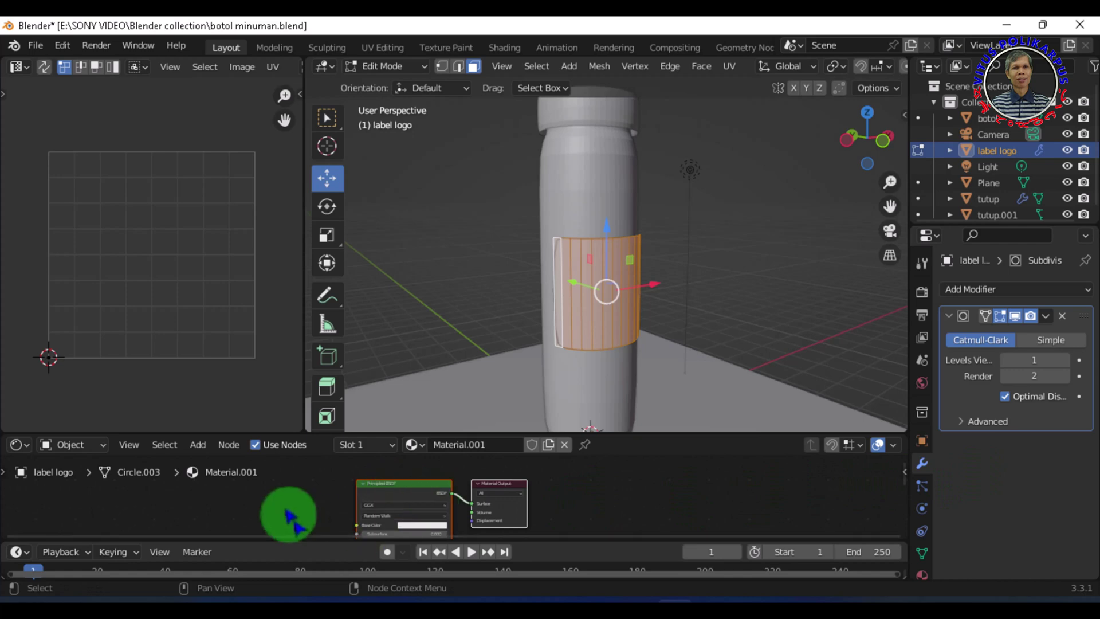
{"action": "left_click", "coordinate": [201, 446]}
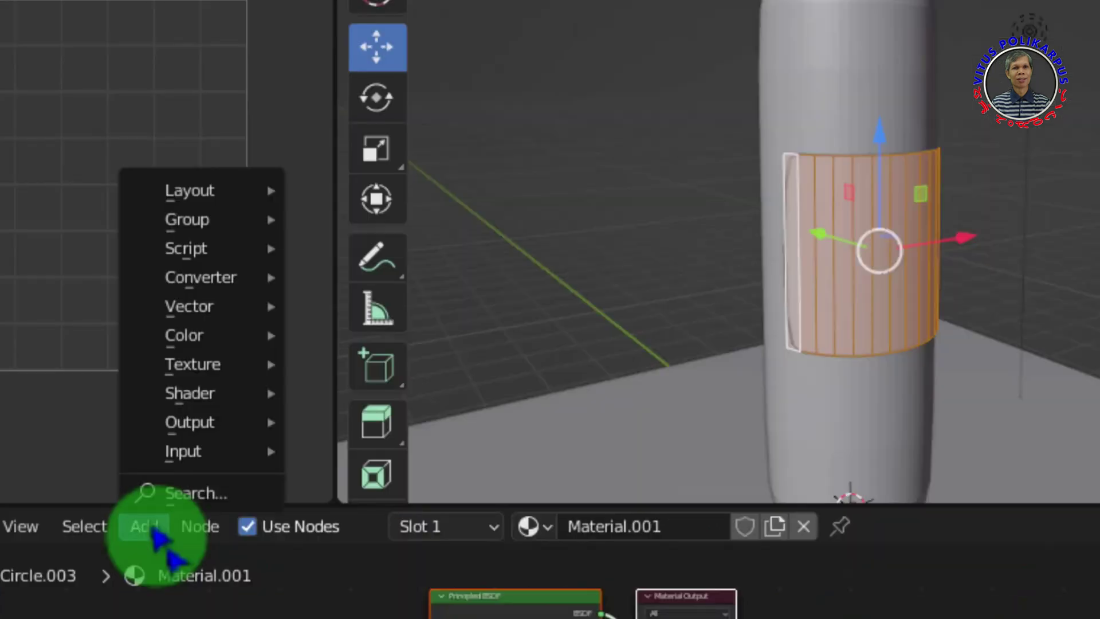
{"action": "mouse_move", "coordinate": [201, 549]}
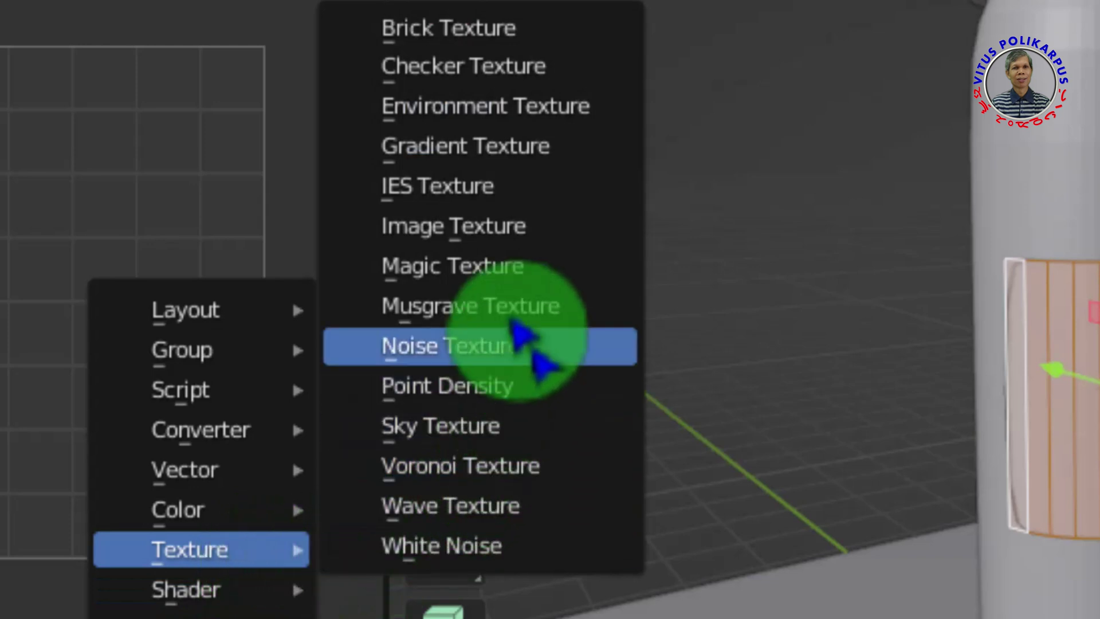
{"action": "left_click", "coordinate": [519, 228]}
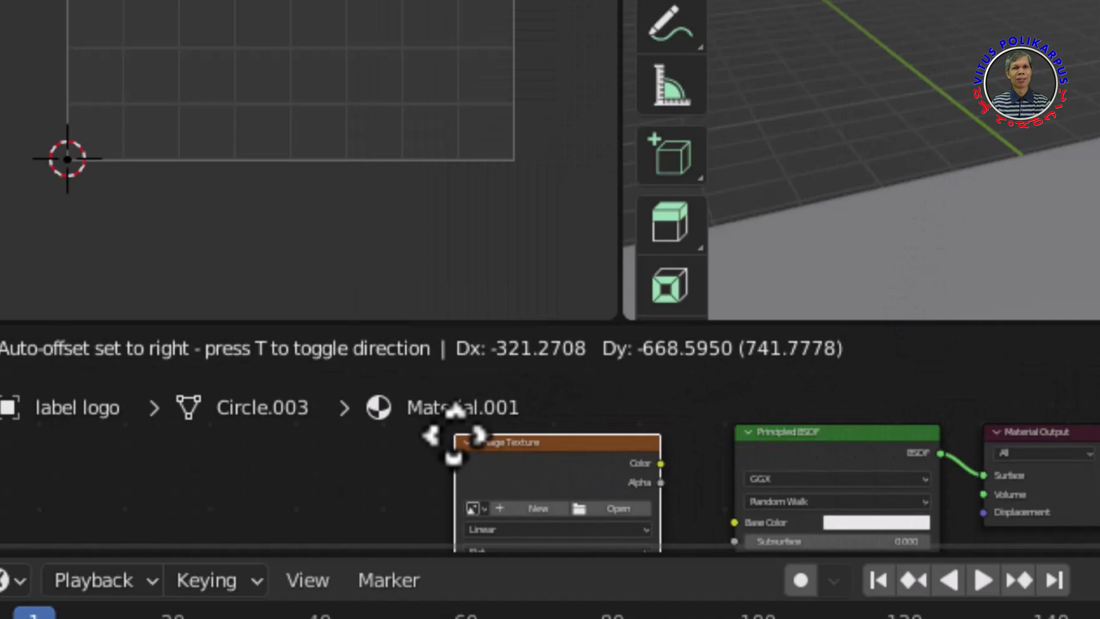
{"action": "left_click", "coordinate": [453, 438]}
{"action": "left_click", "coordinate": [892, 456]}
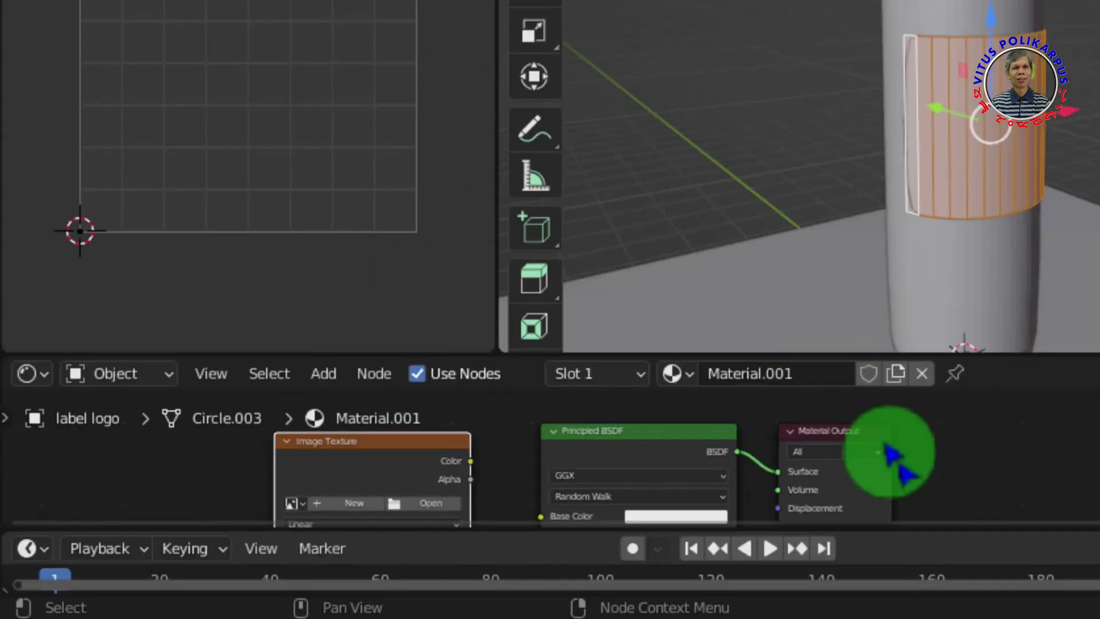
Step: Connect the Image Texture's Color output to the Principled BSDF Base Color
{"action": "key", "text": "Home"}
{"action": "left_click", "coordinate": [580, 342]}
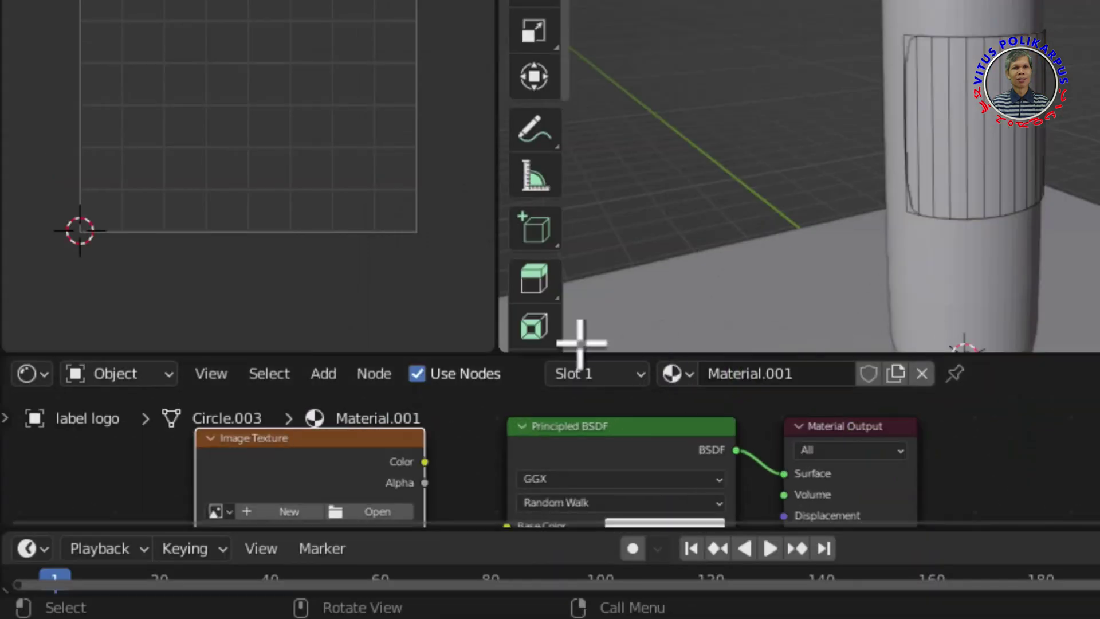
{"action": "left_click_drag", "start_coordinate": [467, 352], "coordinate": [530, 243]}
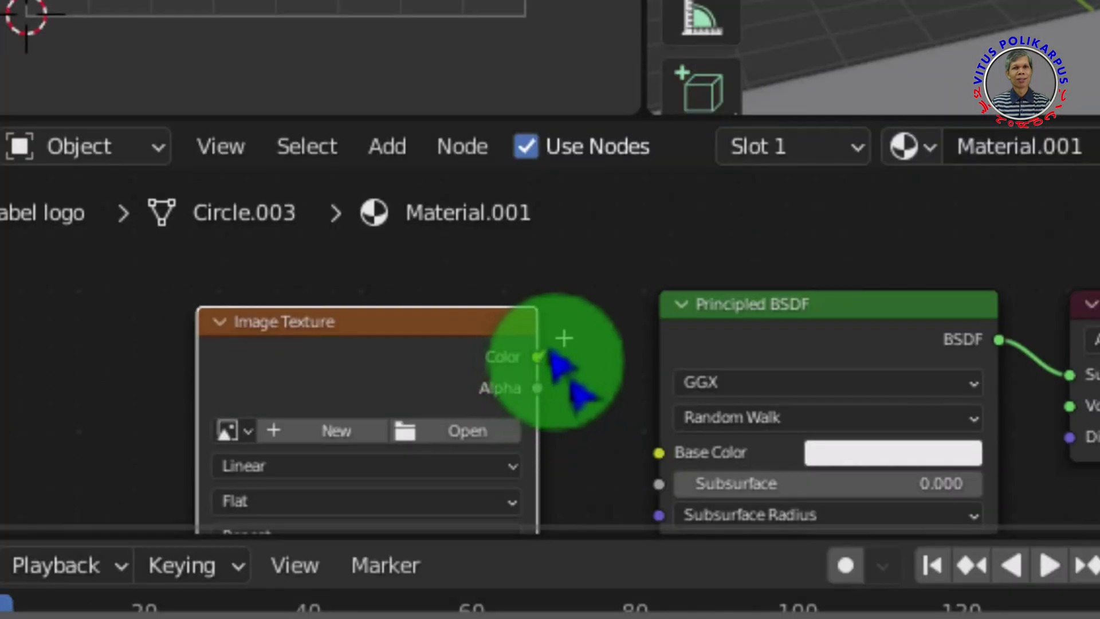
{"action": "left_click_drag", "start_coordinate": [425, 408], "coordinate": [487, 443]}
{"action": "left_click_drag", "start_coordinate": [633, 409], "coordinate": [660, 452]}
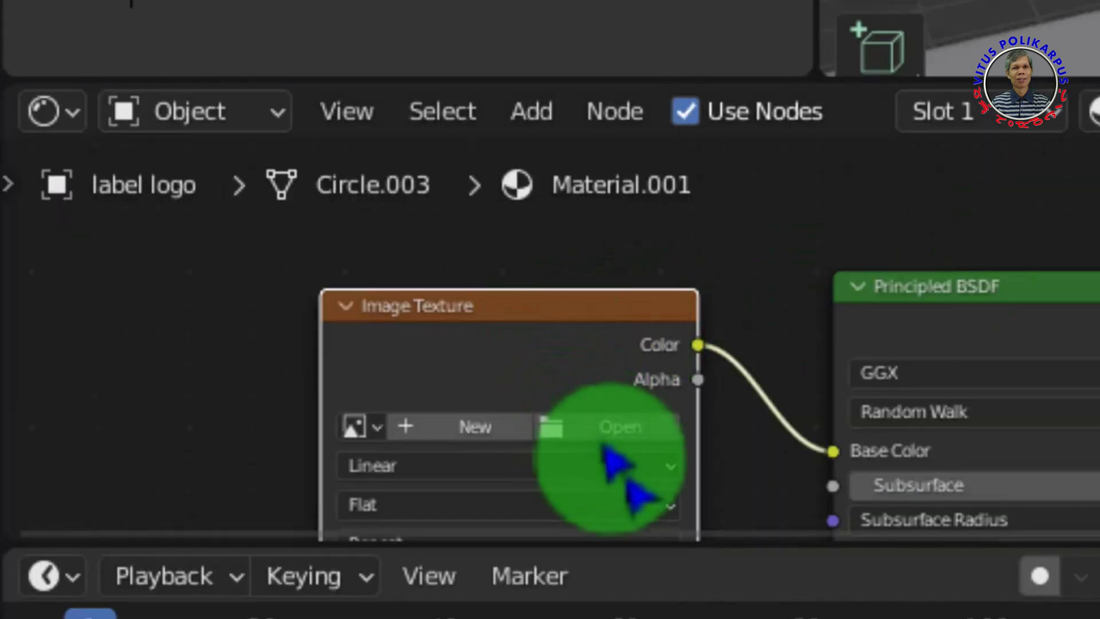
Step: Load foto-profilku-web.png from E:\Camtasia\asset\Icon into the label's Image Texture node
{"action": "left_click", "coordinate": [610, 430]}
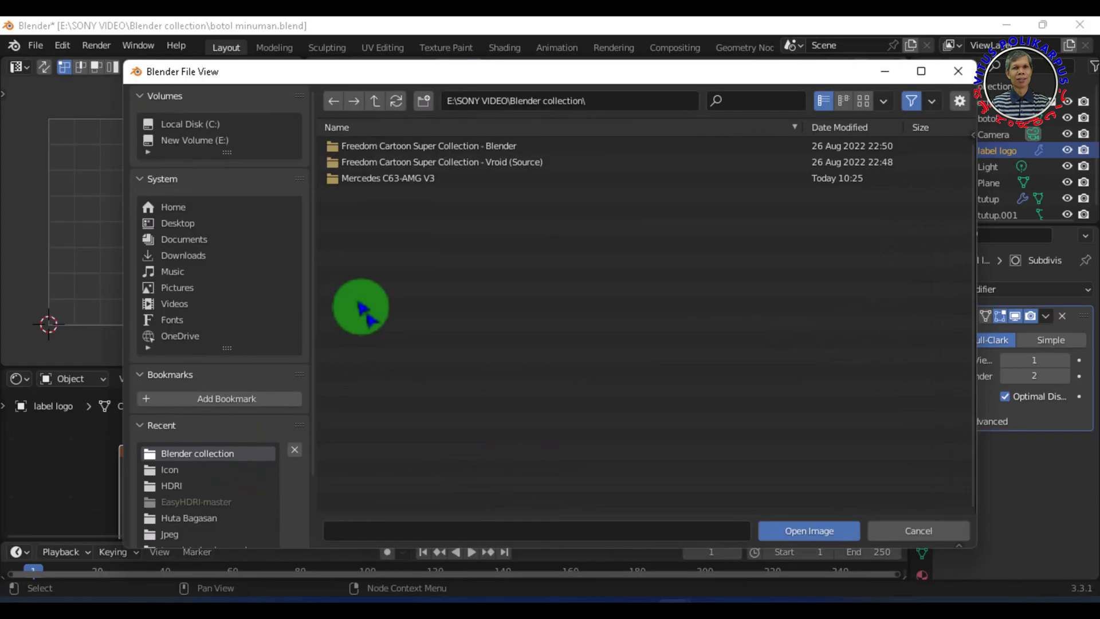
{"action": "left_click", "coordinate": [222, 148]}
{"action": "scroll", "coordinate": [379, 264], "scroll_direction": "down", "scroll_amount": 1}
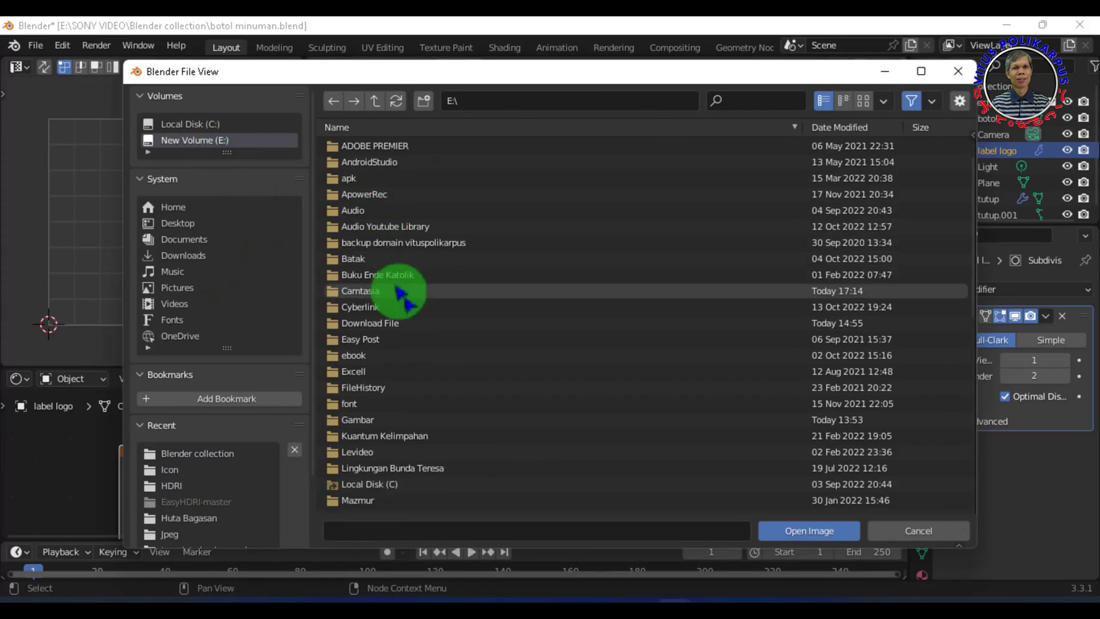
{"action": "scroll", "coordinate": [399, 292], "scroll_direction": "up", "scroll_amount": 1}
{"action": "scroll", "coordinate": [409, 312], "scroll_direction": "down", "scroll_amount": 1}
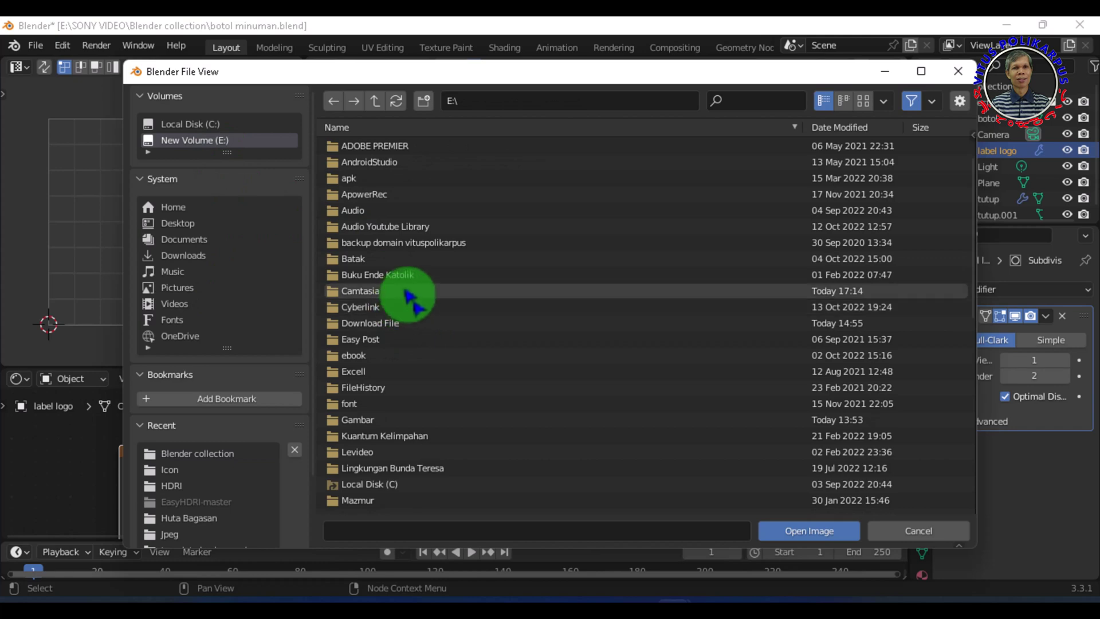
{"action": "double_click", "coordinate": [393, 291]}
{"action": "double_click", "coordinate": [369, 178]}
{"action": "left_click", "coordinate": [458, 243]}
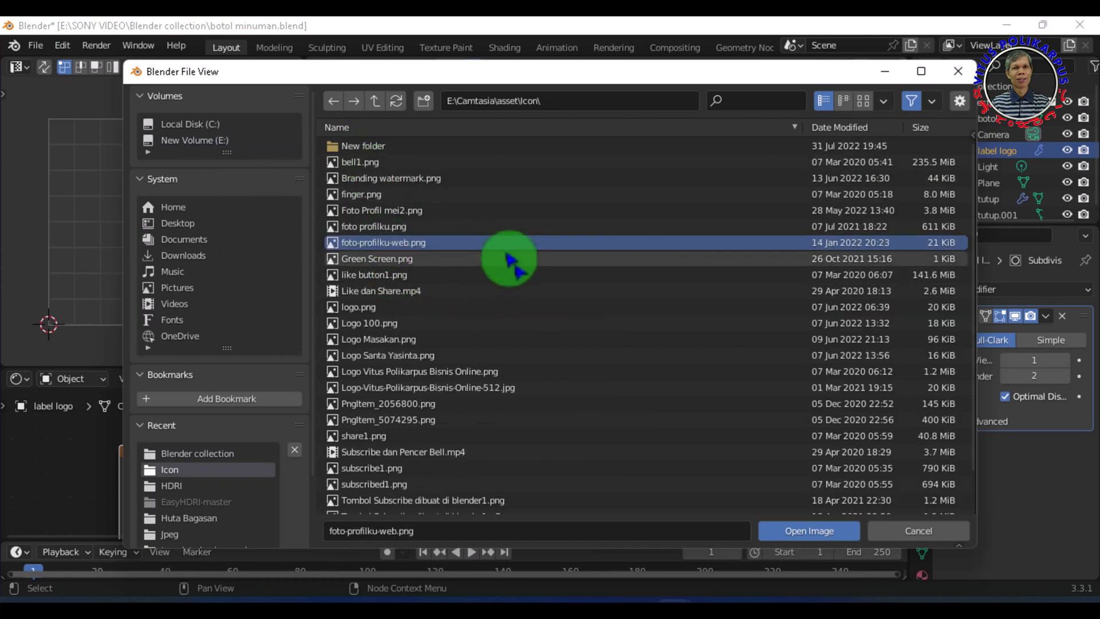
{"action": "left_click", "coordinate": [802, 530]}
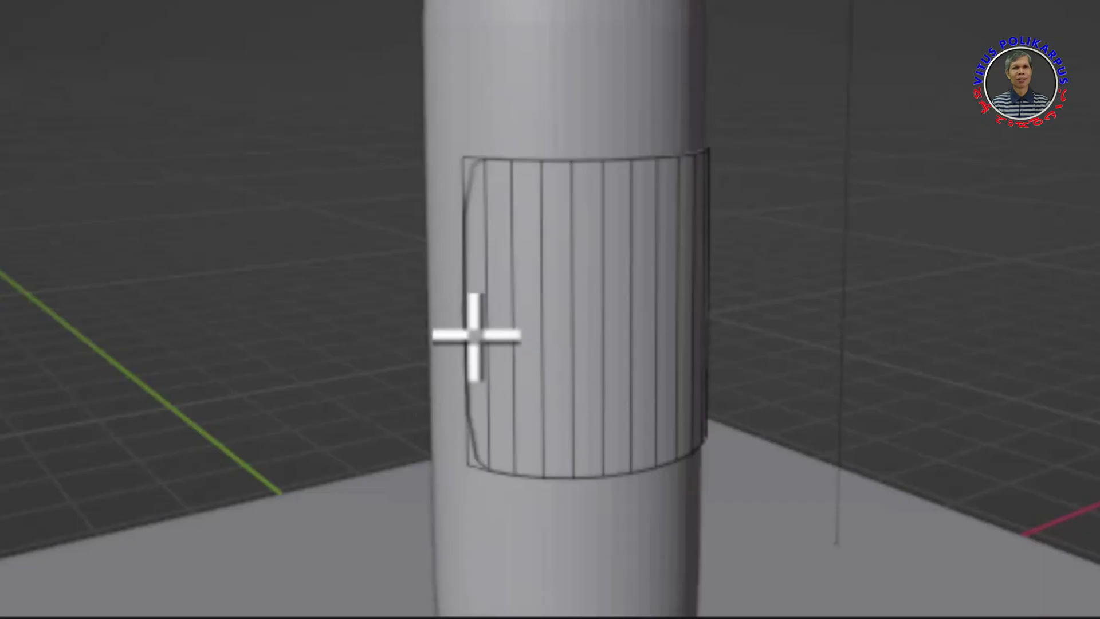
{"action": "left_click", "coordinate": [475, 337]}
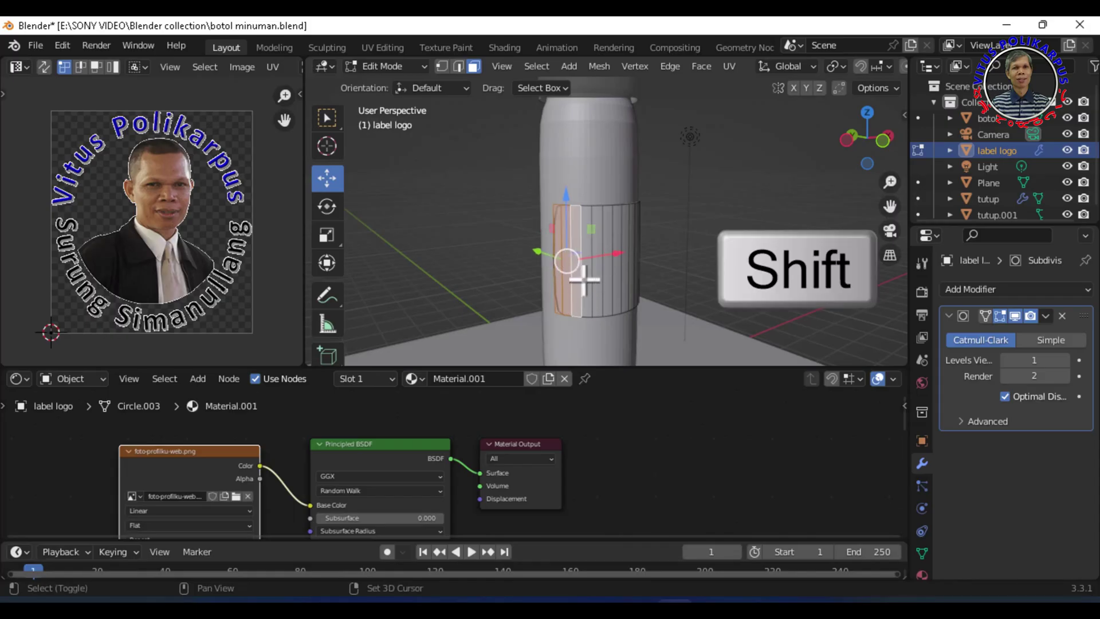
Step: Select the label face columns and UV-unwrap them onto the profile photo
{"action": "left_click", "coordinate": [609, 274], "text": "shift"}
{"action": "mouse_move", "coordinate": [736, 224]}
{"action": "middle_mouse_down"}
{"action": "mouse_move", "coordinate": [679, 276]}
{"action": "mouse_move", "coordinate": [468, 275]}
{"action": "middle_mouse_up"}
{"action": "middle_click_drag", "start_coordinate": [700, 373], "coordinate": [768, 331]}
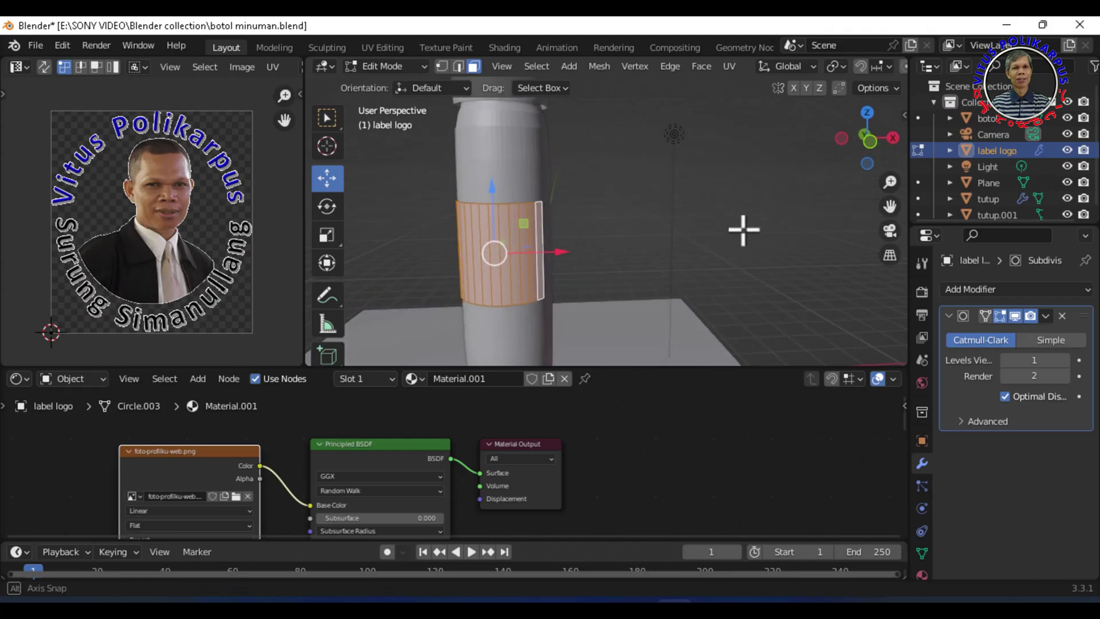
{"action": "middle_click_drag", "start_coordinate": [767, 229], "coordinate": [786, 232]}
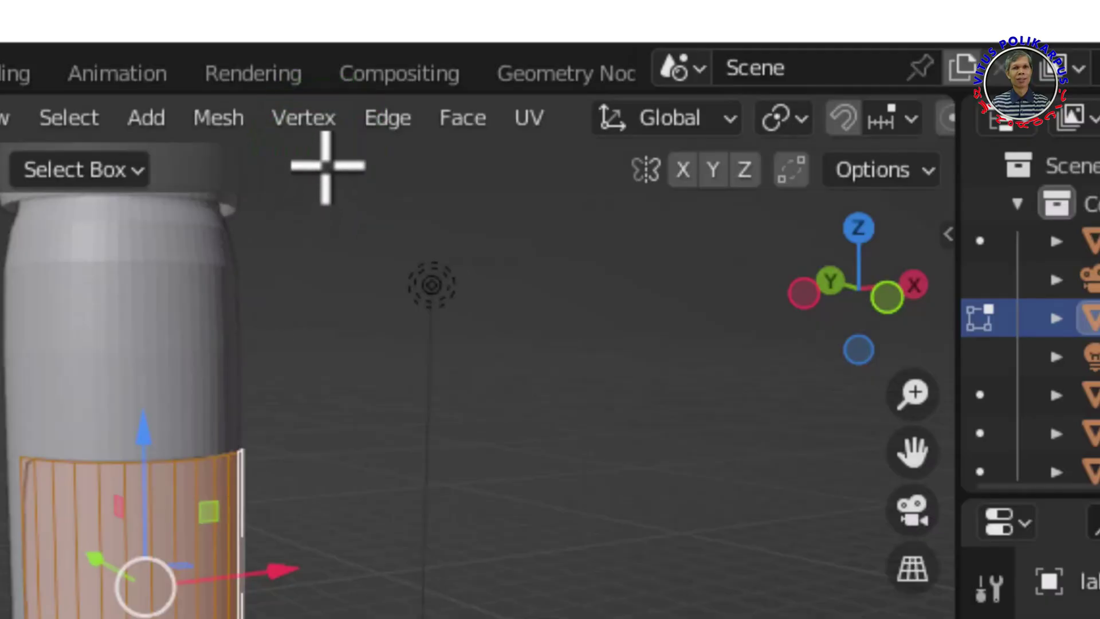
{"action": "left_click", "coordinate": [530, 121]}
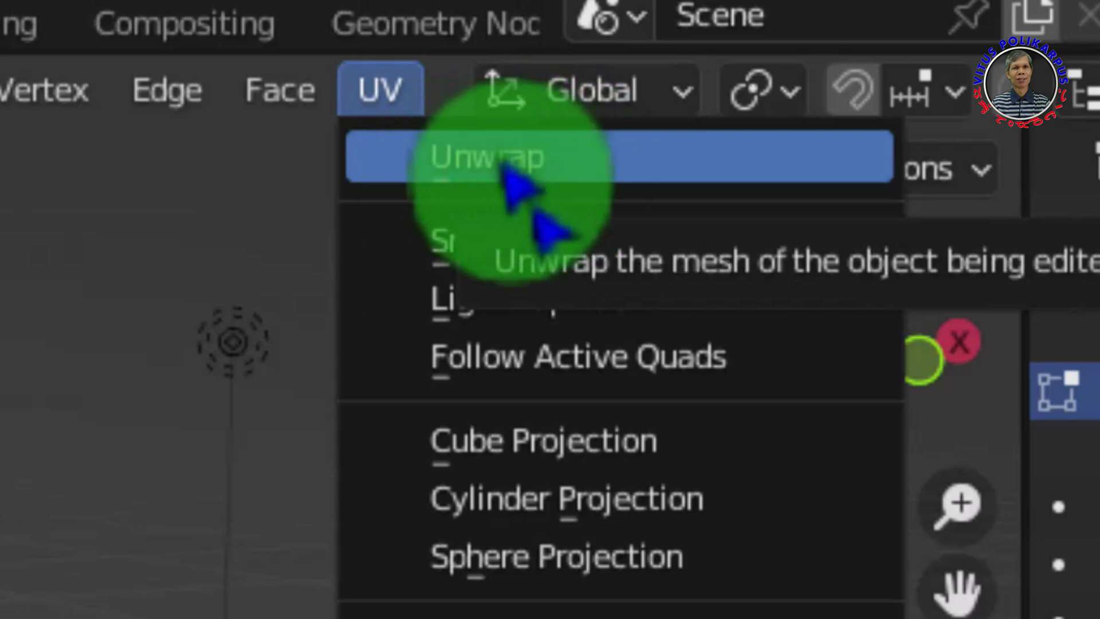
{"action": "left_click", "coordinate": [505, 166]}
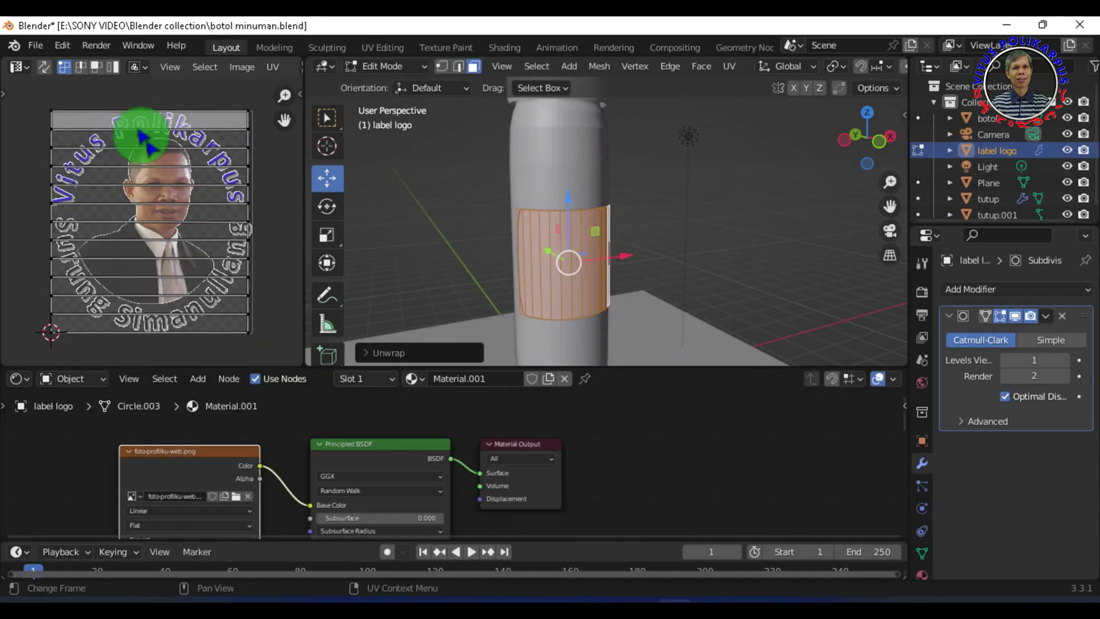
{"action": "left_click", "coordinate": [146, 141]}
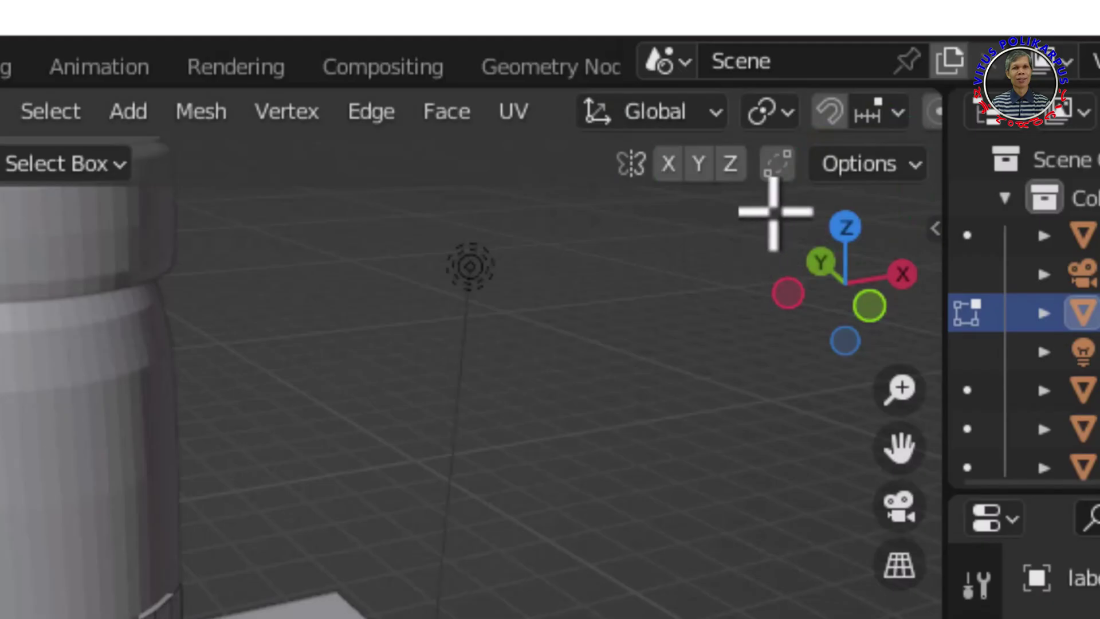
Step: Switch the viewport to Rendered shading with the logo-wrapped label facing the view
{"action": "scroll", "coordinate": [699, 149], "scroll_direction": "down", "scroll_amount": 1}
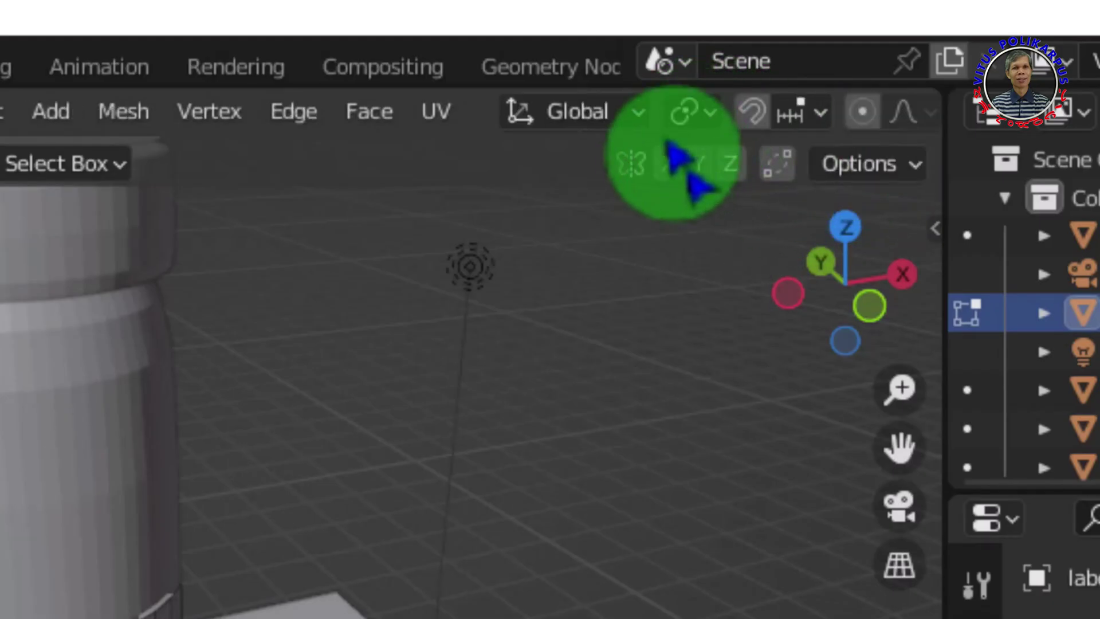
{"action": "scroll", "coordinate": [688, 166], "scroll_direction": "down", "scroll_amount": 5}
{"action": "scroll", "coordinate": [688, 164], "scroll_direction": "down", "scroll_amount": 3}
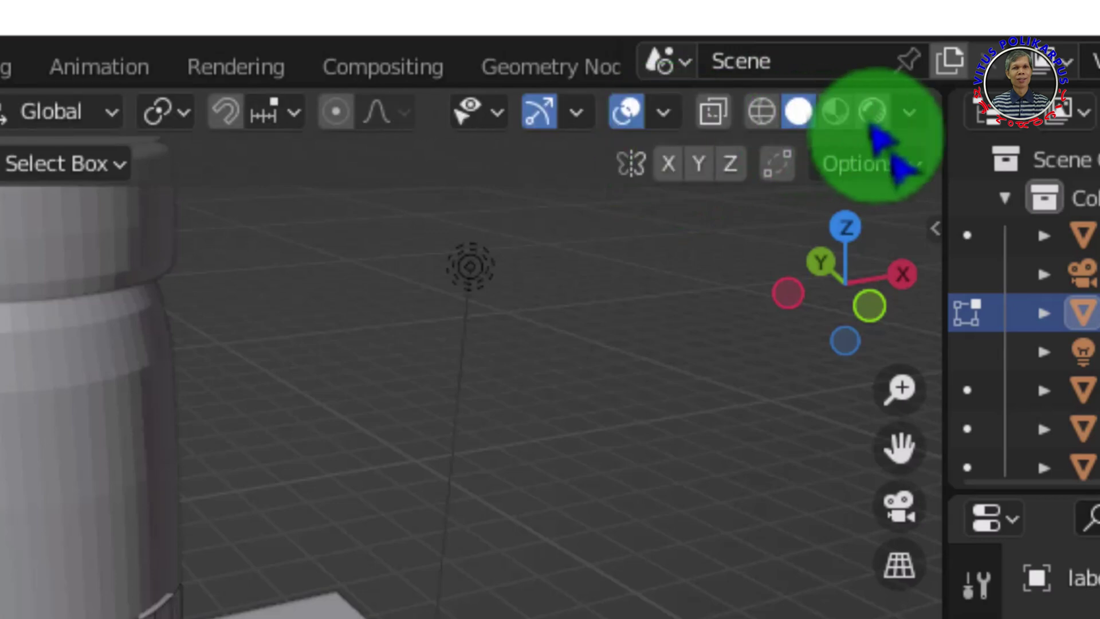
{"action": "left_click", "coordinate": [872, 111]}
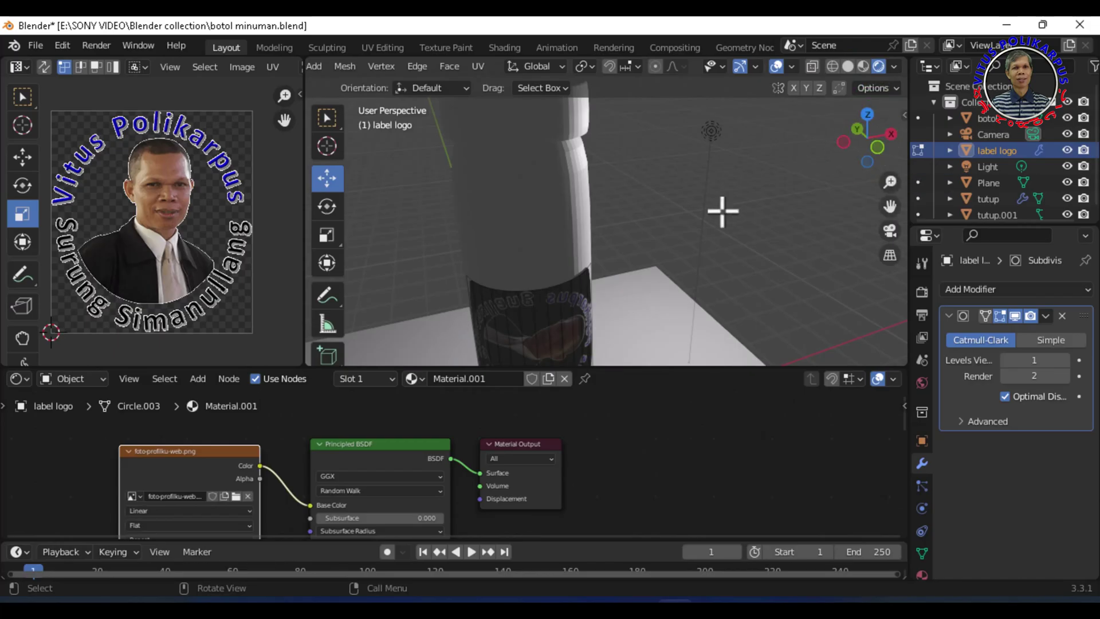
{"action": "middle_click_drag", "start_coordinate": [707, 251], "coordinate": [724, 203]}
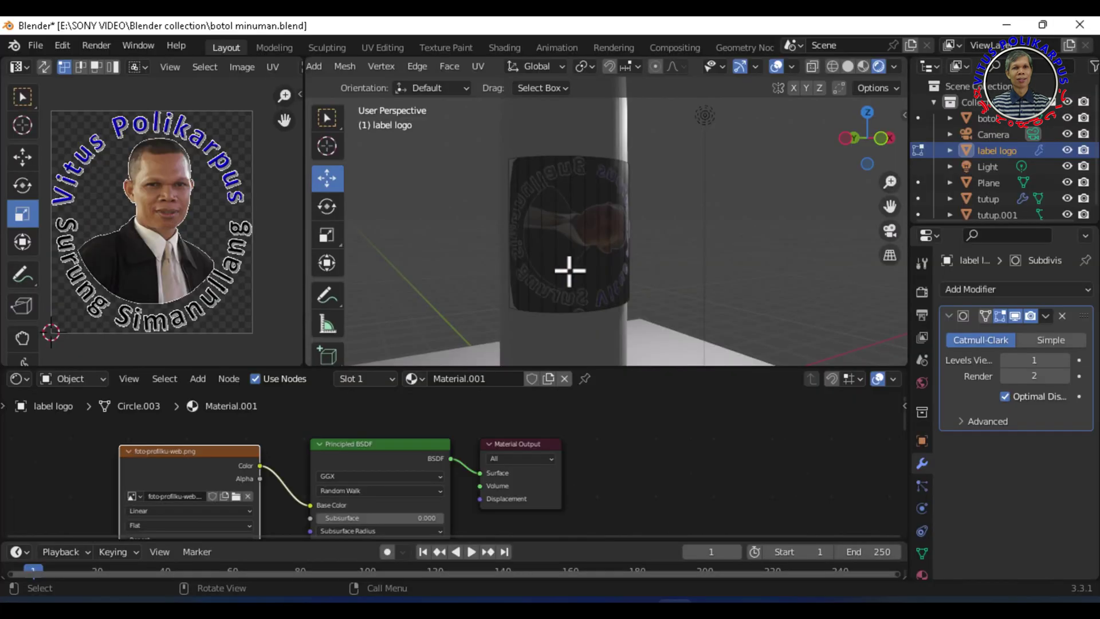
Step: Select a label strip and grow the selection to cover the whole label
{"action": "middle_click_drag", "start_coordinate": [569, 270], "coordinate": [766, 250]}
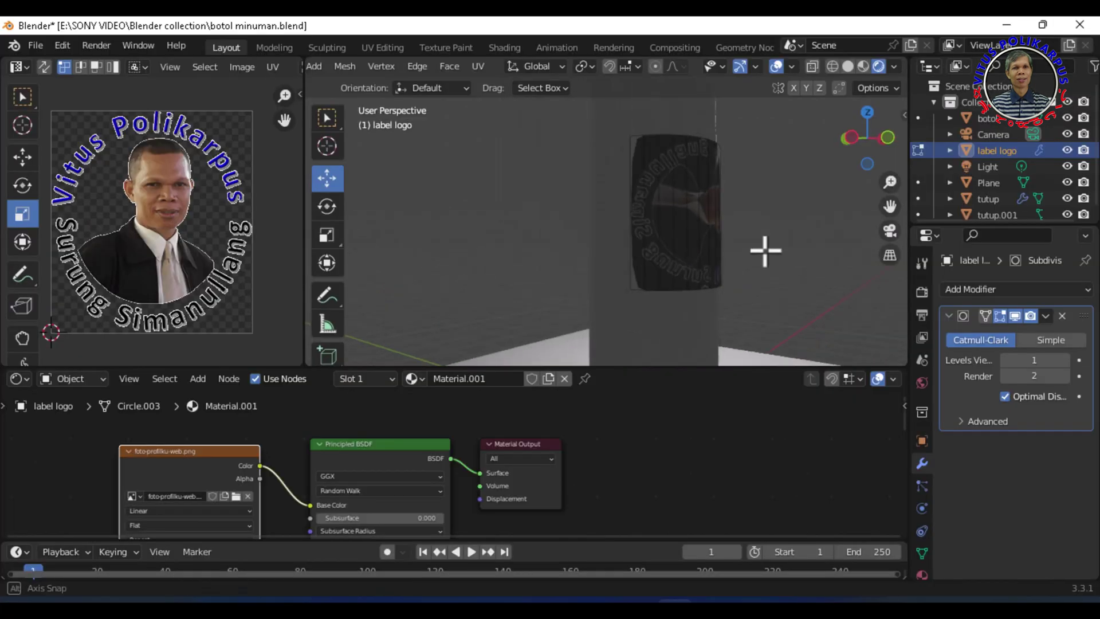
{"action": "left_click", "coordinate": [634, 197]}
{"action": "key", "text": "ctrl+KP_Add"}
{"action": "key", "text": "ctrl+KP_Add"}
{"action": "key", "text": "ctrl+KP_Add"}
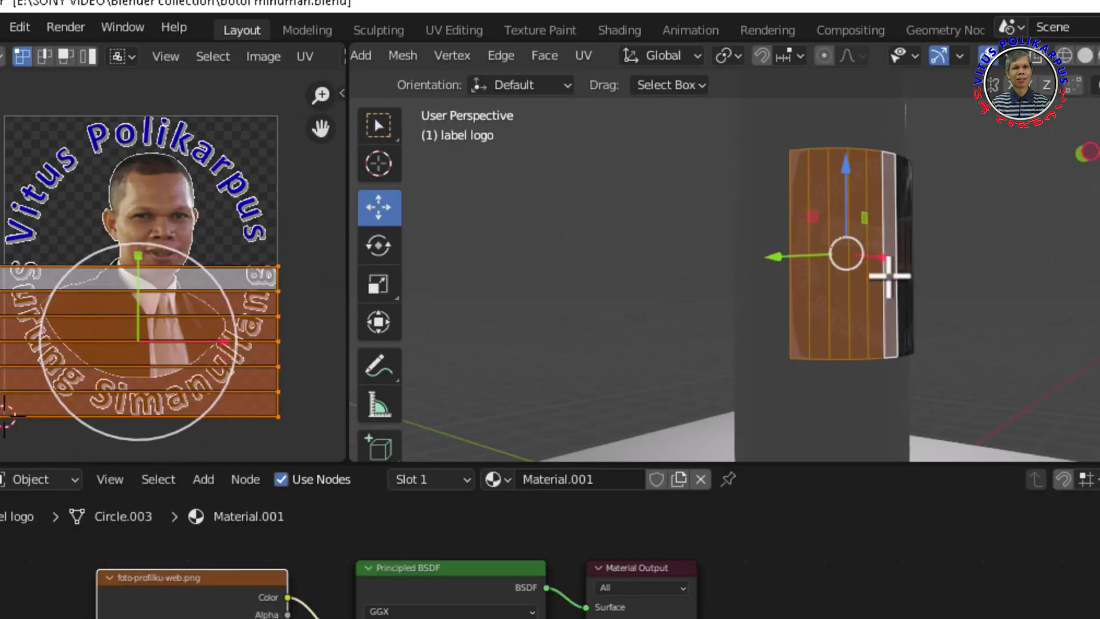
{"action": "key", "text": "ctrl+KP_Add"}
{"action": "key", "text": "ctrl+KP_Add"}
{"action": "key", "text": "ctrl+KP_Add"}
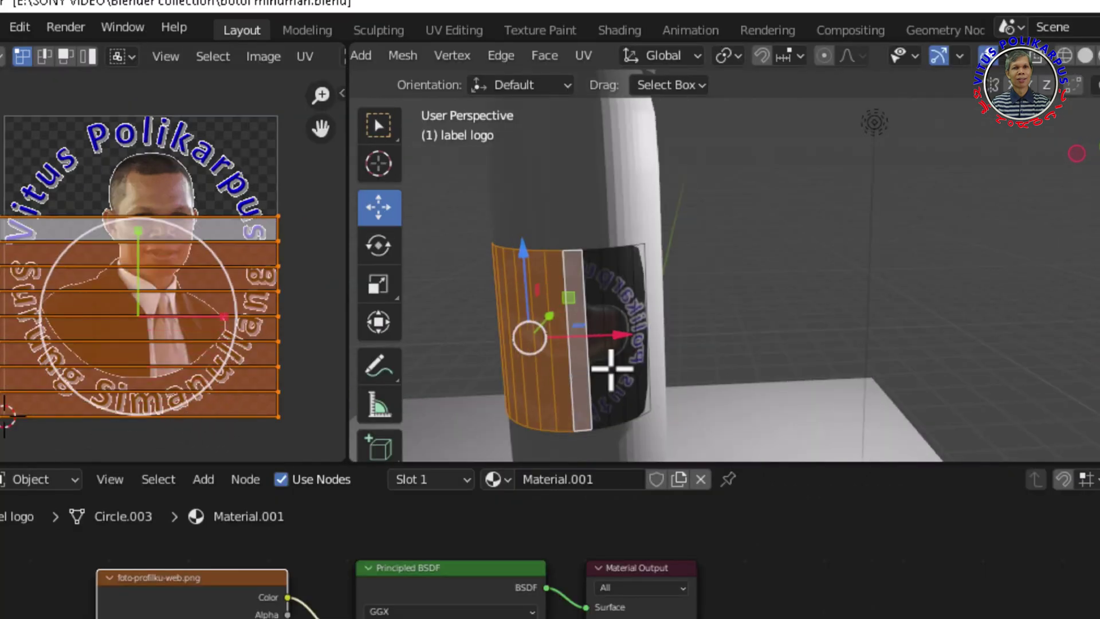
{"action": "key", "text": "ctrl+KP_Add"}
{"action": "key", "text": "ctrl+KP_Add"}
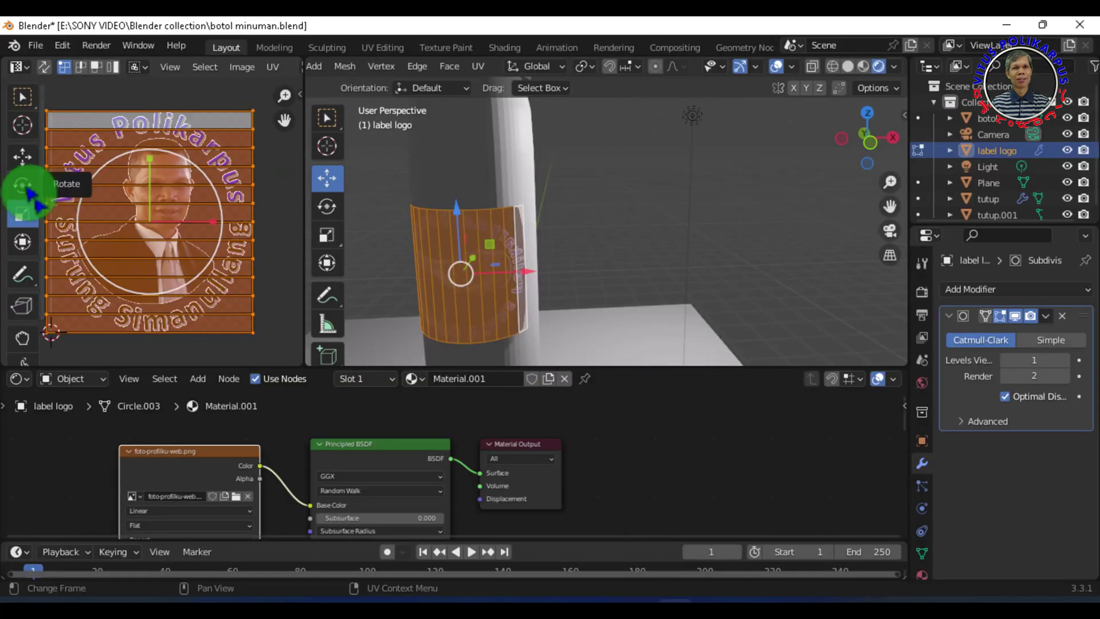
Step: Rotate the label's UV island 90° so its stripes run vertically
{"action": "left_click", "coordinate": [27, 191]}
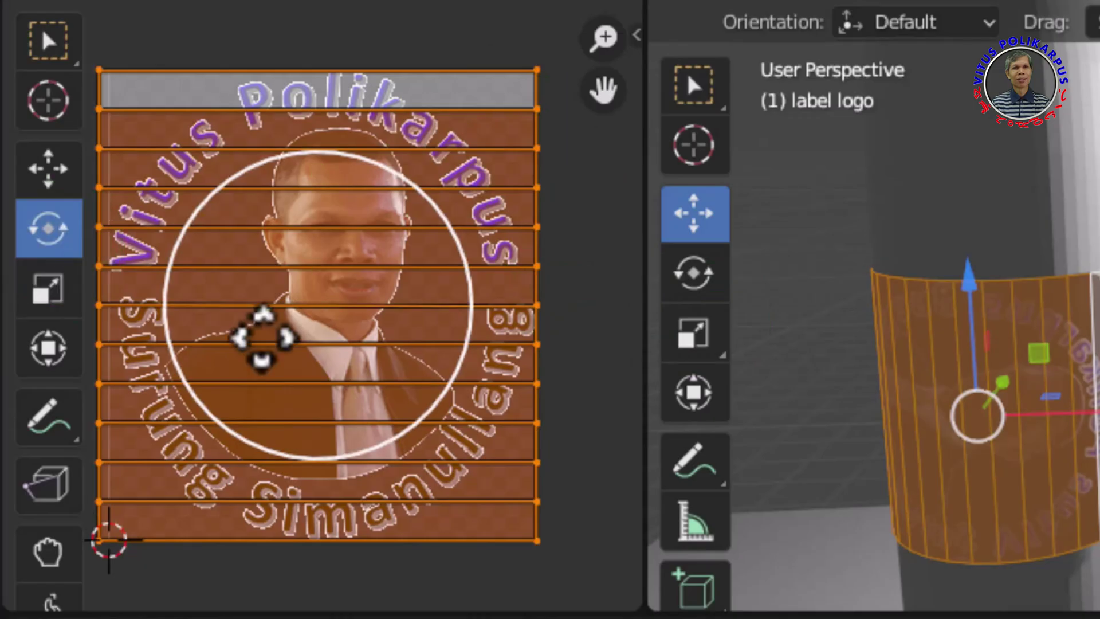
{"action": "left_click_drag", "start_coordinate": [146, 149], "coordinate": [168, 159]}
{"action": "left_click_drag", "start_coordinate": [360, 172], "coordinate": [369, 315]}
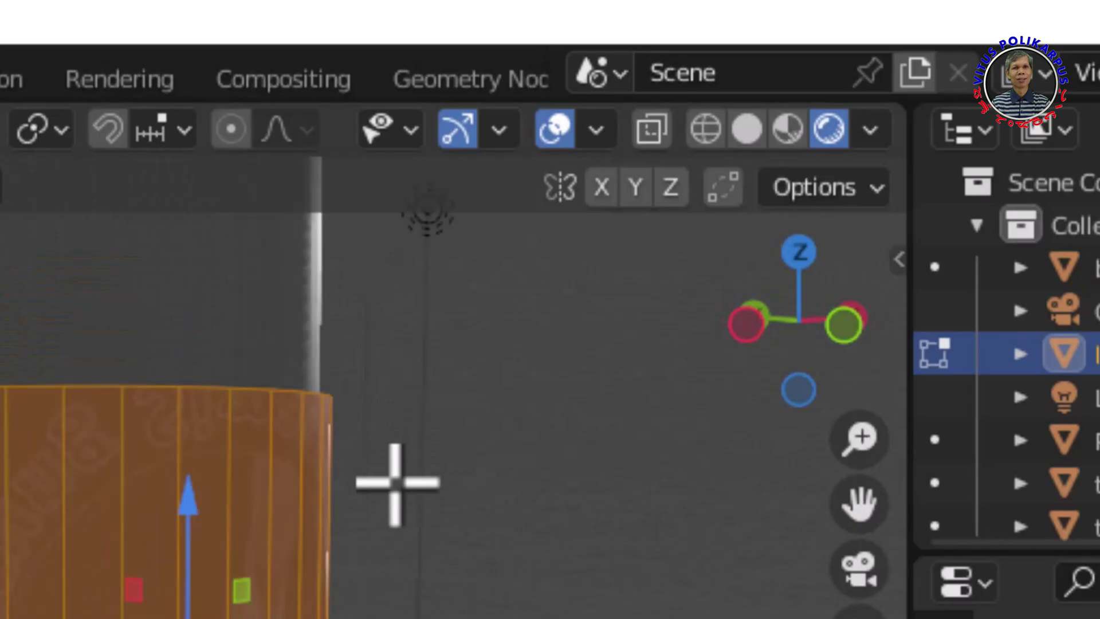
{"action": "left_click", "coordinate": [865, 67]}
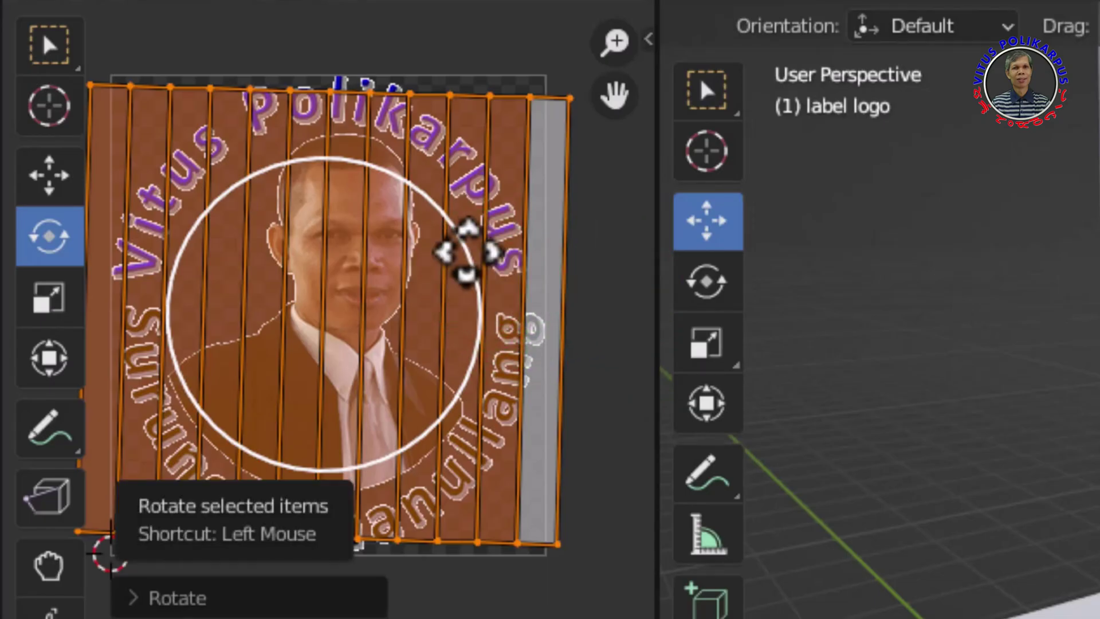
{"action": "mouse_move", "coordinate": [467, 252]}
{"action": "left_mouse_down"}
{"action": "mouse_move", "coordinate": [275, 378]}
{"action": "mouse_move", "coordinate": [221, 364]}
{"action": "mouse_move", "coordinate": [185, 369]}
{"action": "left_mouse_up"}
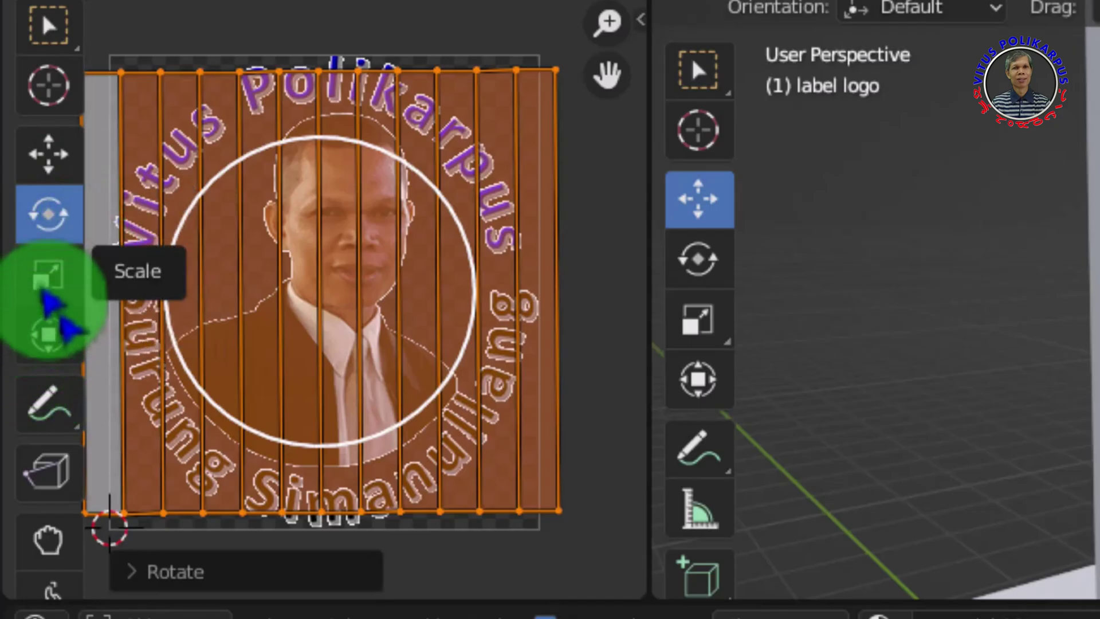
Step: Stretch the UV island vertically over the logo and leave Edit Mode
{"action": "left_click", "coordinate": [22, 214]}
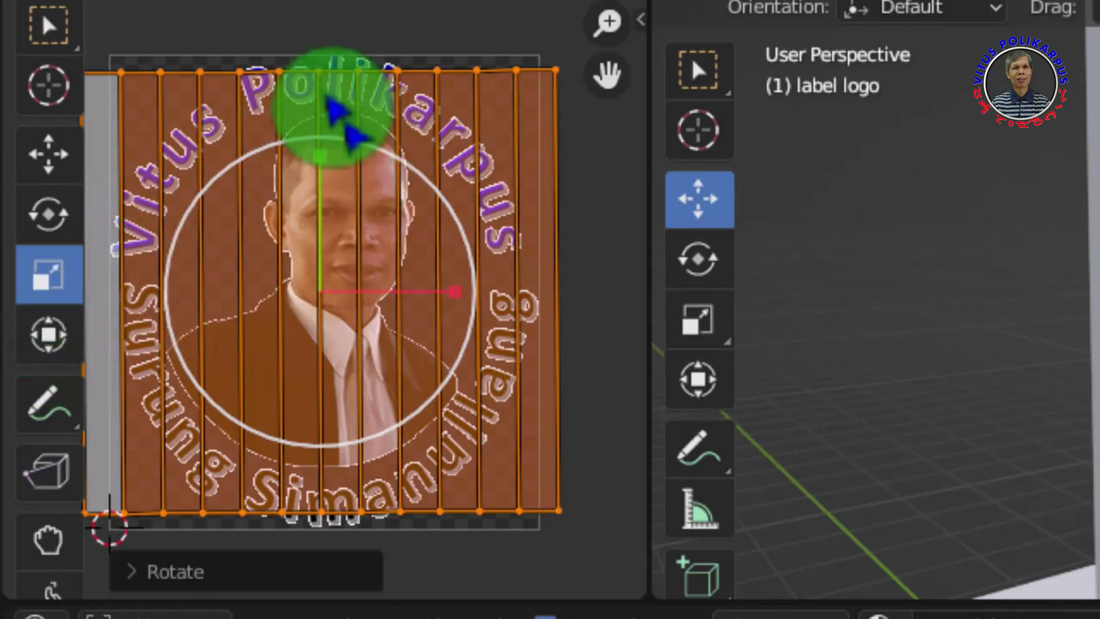
{"action": "left_click_drag", "start_coordinate": [325, 153], "coordinate": [321, 135]}
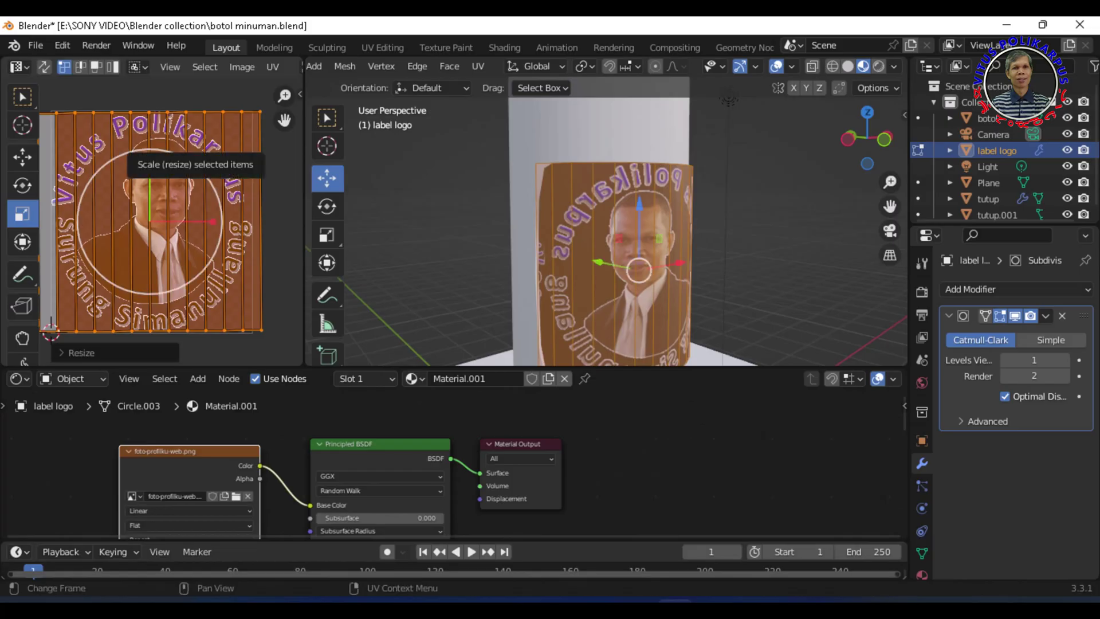
{"action": "right_click", "coordinate": [148, 152]}
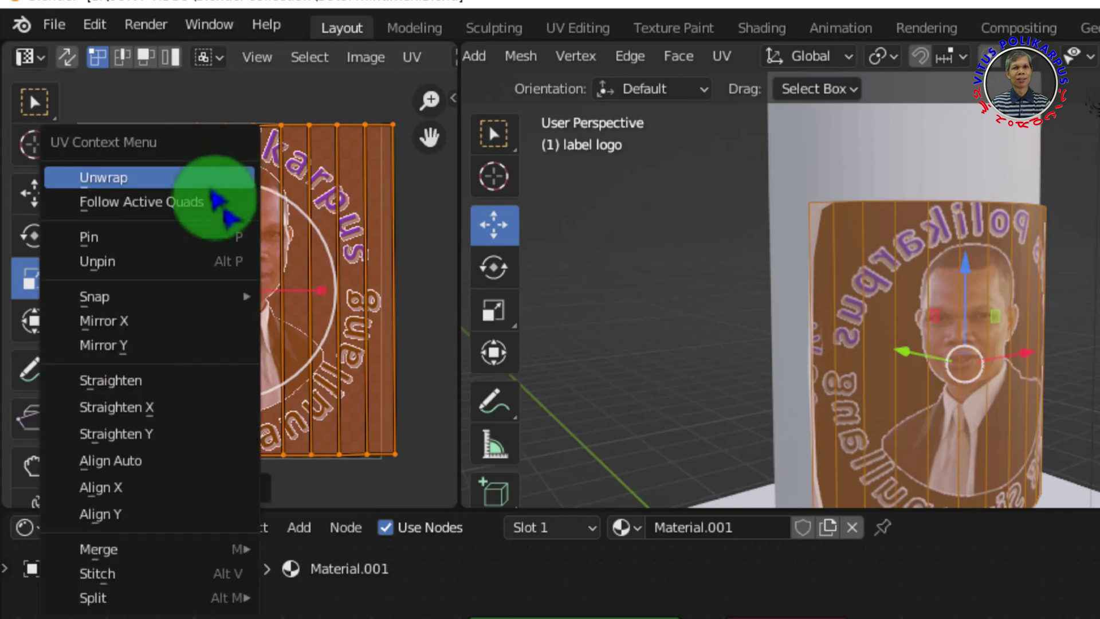
{"action": "right_click", "coordinate": [181, 245]}
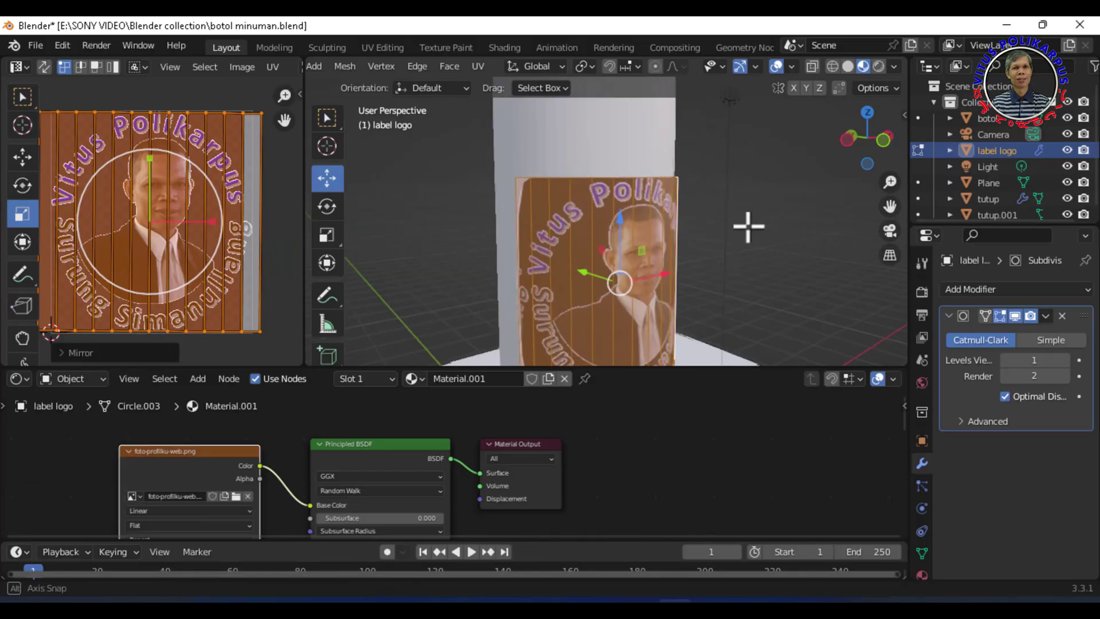
{"action": "scroll", "coordinate": [749, 228], "scroll_direction": "down", "scroll_amount": 2}
{"action": "scroll", "coordinate": [749, 229], "scroll_direction": "down", "scroll_amount": 3}
{"action": "scroll", "coordinate": [749, 229], "scroll_direction": "down", "scroll_amount": 2}
{"action": "key", "text": "Tab"}
{"action": "mouse_move", "coordinate": [732, 223]}
{"action": "middle_mouse_down"}
{"action": "mouse_move", "coordinate": [814, 230]}
{"action": "mouse_move", "coordinate": [786, 240]}
{"action": "mouse_move", "coordinate": [715, 221]}
{"action": "mouse_move", "coordinate": [707, 238]}
{"action": "middle_mouse_up"}
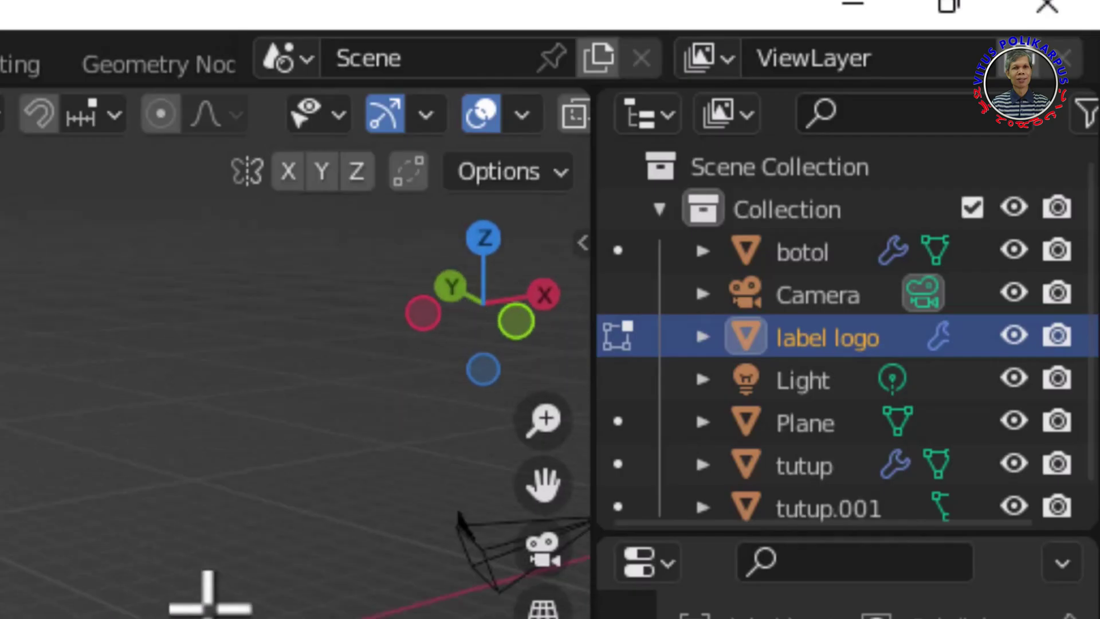
Step: Select the botol bottle object and save the blend file
{"action": "left_click_drag", "start_coordinate": [798, 405], "coordinate": [813, 338]}
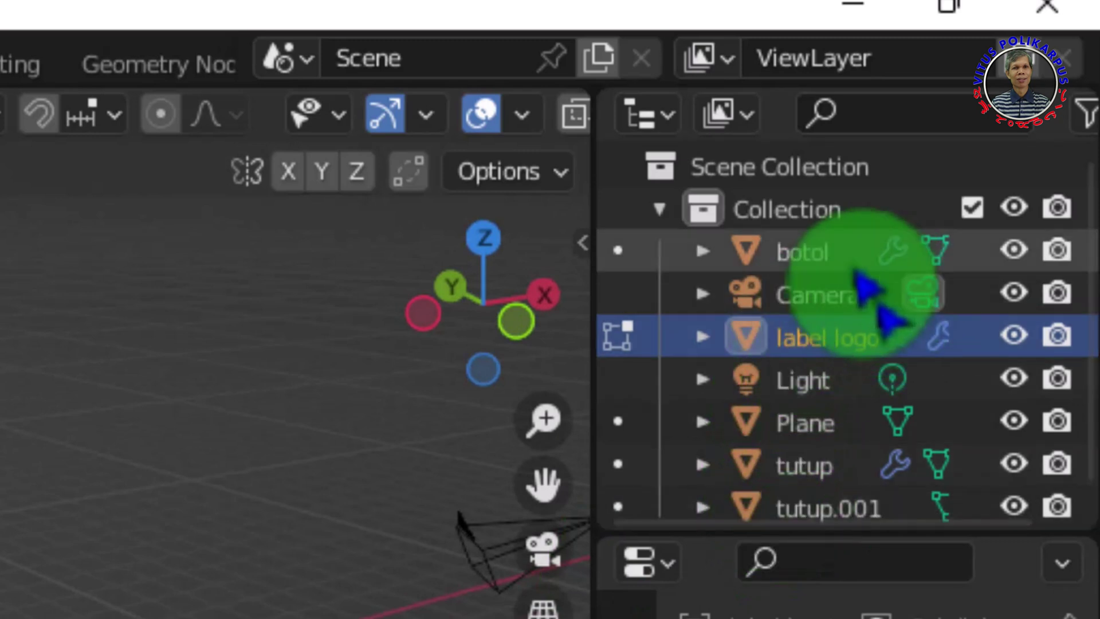
{"action": "left_click", "coordinate": [814, 252]}
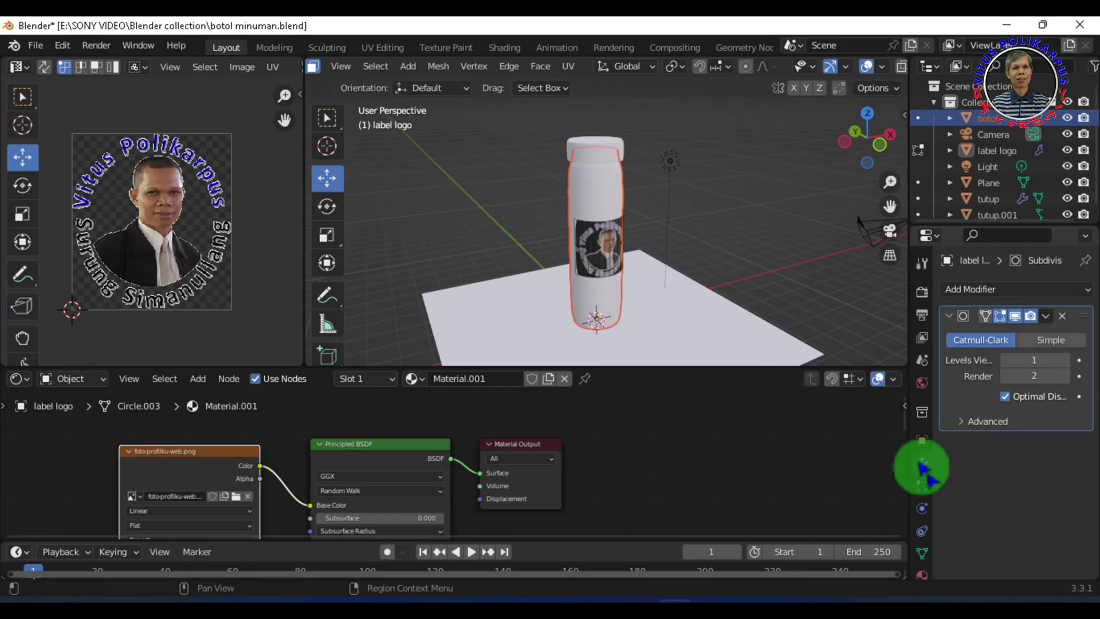
{"action": "left_click", "coordinate": [922, 575]}
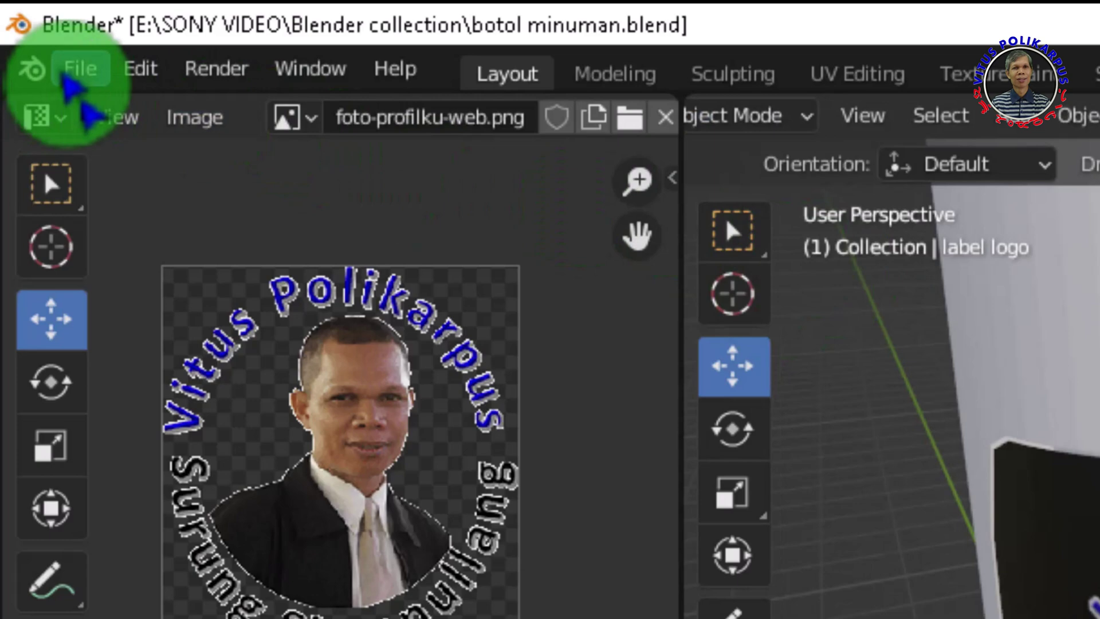
{"action": "left_click", "coordinate": [34, 46]}
{"action": "left_click", "coordinate": [55, 150]}
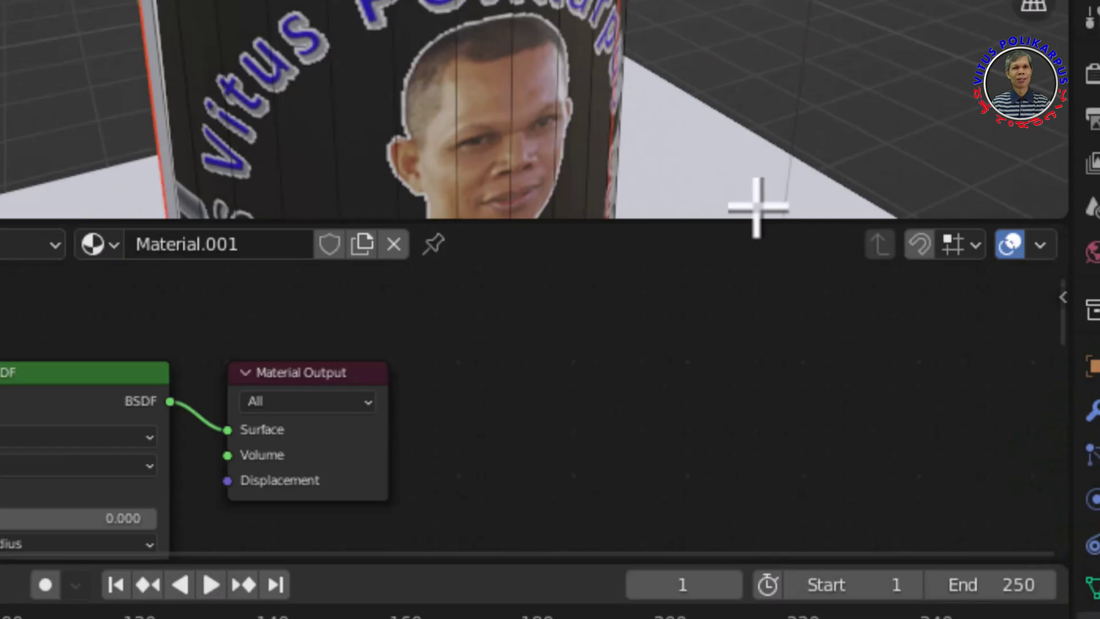
Step: Join the image and node editor areas into the 3D viewport so it fills the workspace
{"action": "right_click", "coordinate": [742, 219]}
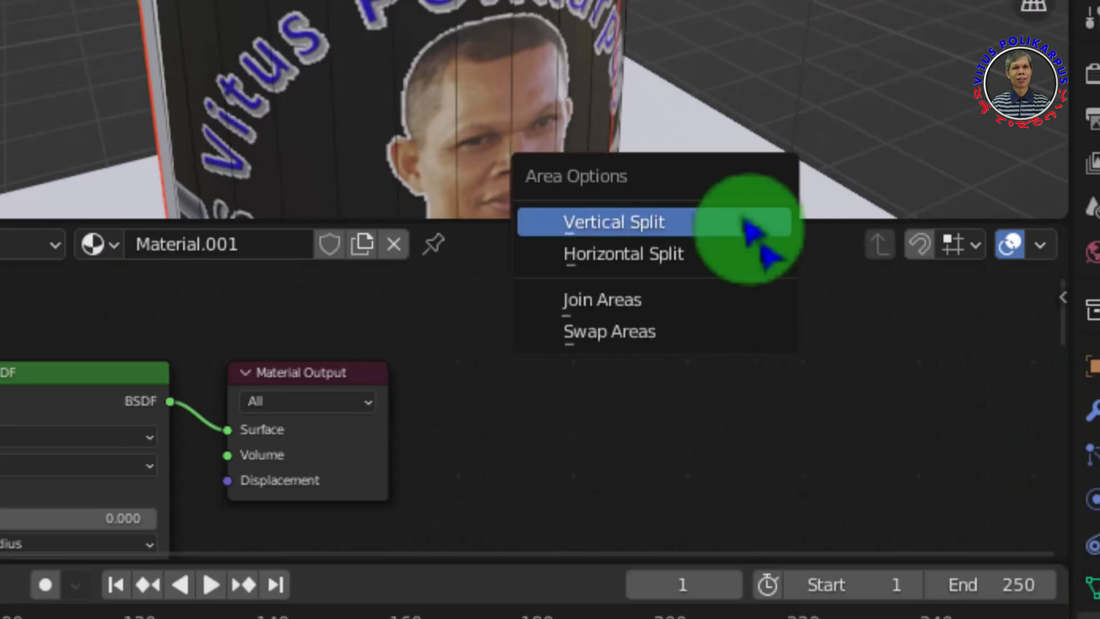
{"action": "left_click", "coordinate": [607, 300]}
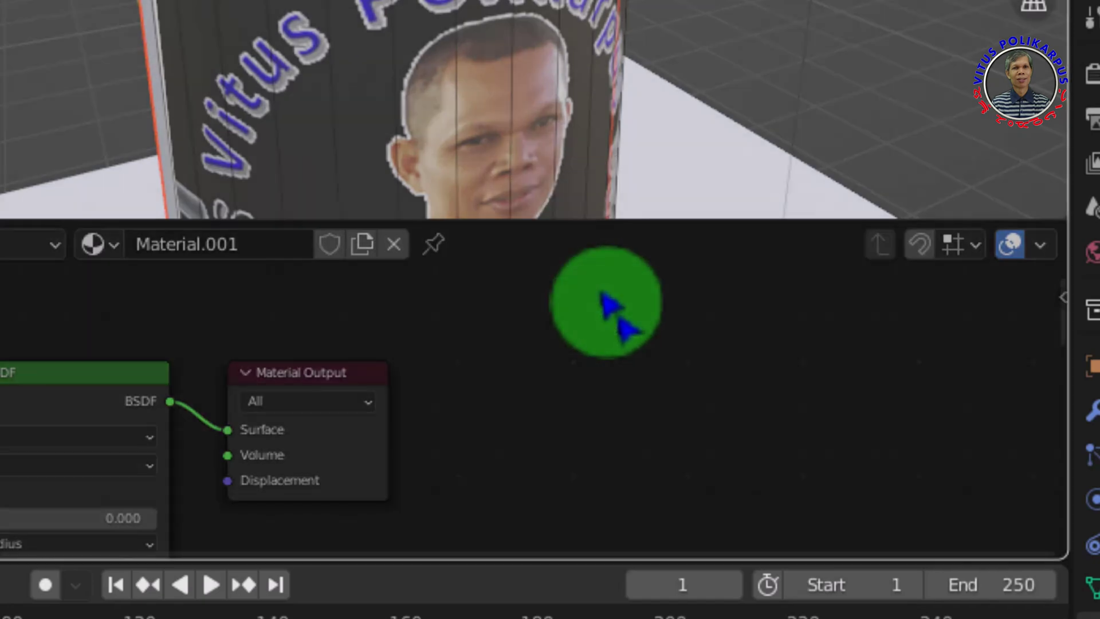
{"action": "left_click", "coordinate": [656, 428]}
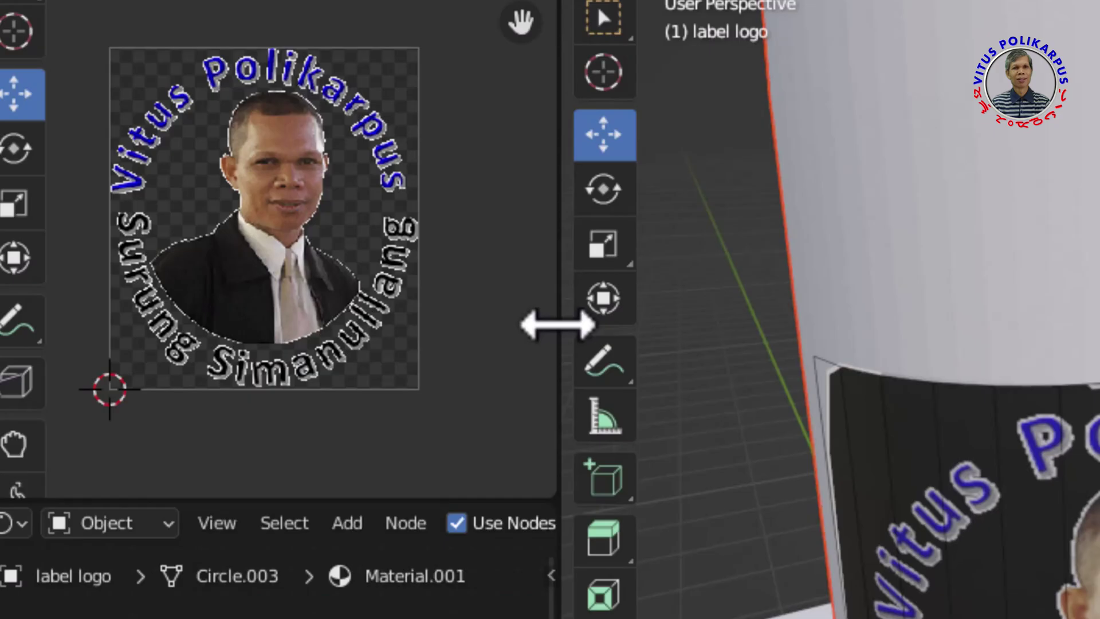
{"action": "right_click", "coordinate": [301, 277]}
{"action": "left_click", "coordinate": [285, 276]}
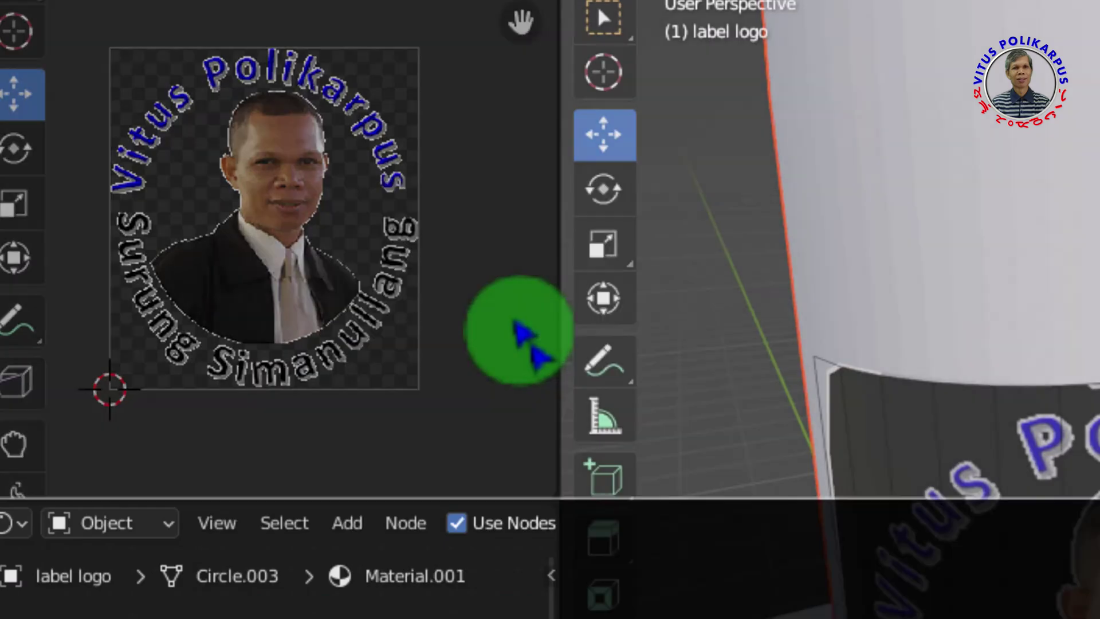
{"action": "left_click", "coordinate": [522, 335]}
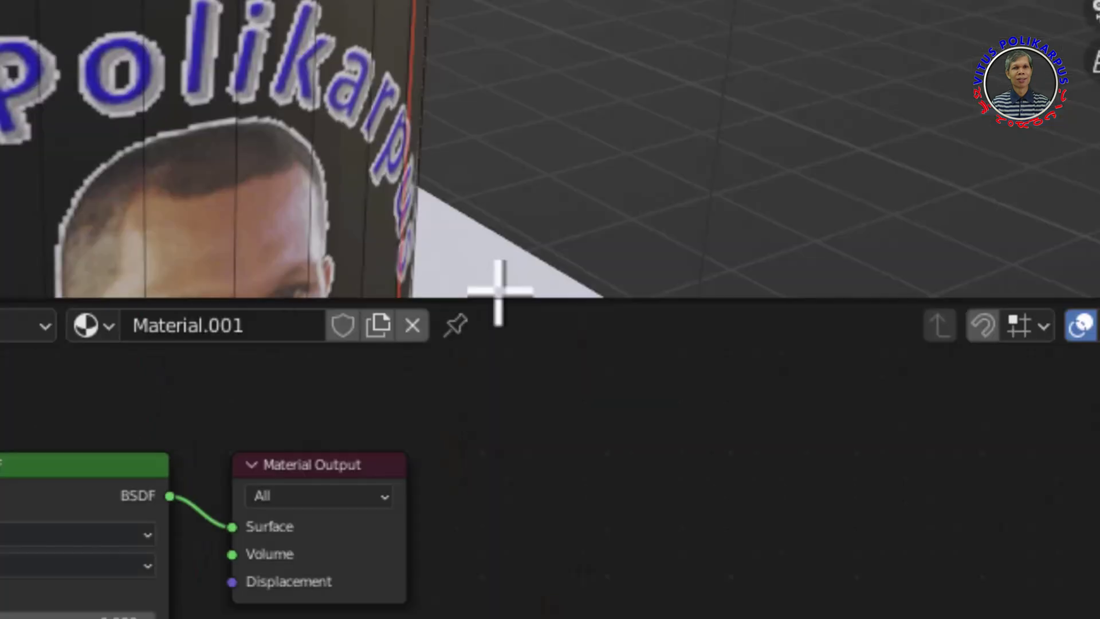
{"action": "right_click", "coordinate": [605, 365]}
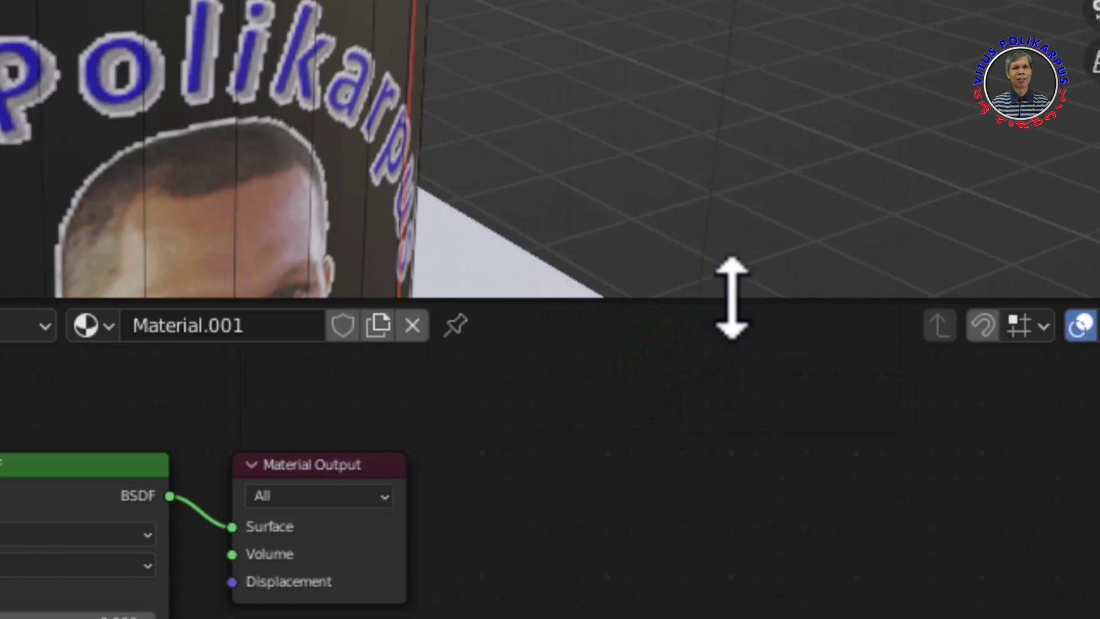
{"action": "right_click", "coordinate": [732, 298]}
{"action": "left_click", "coordinate": [695, 307]}
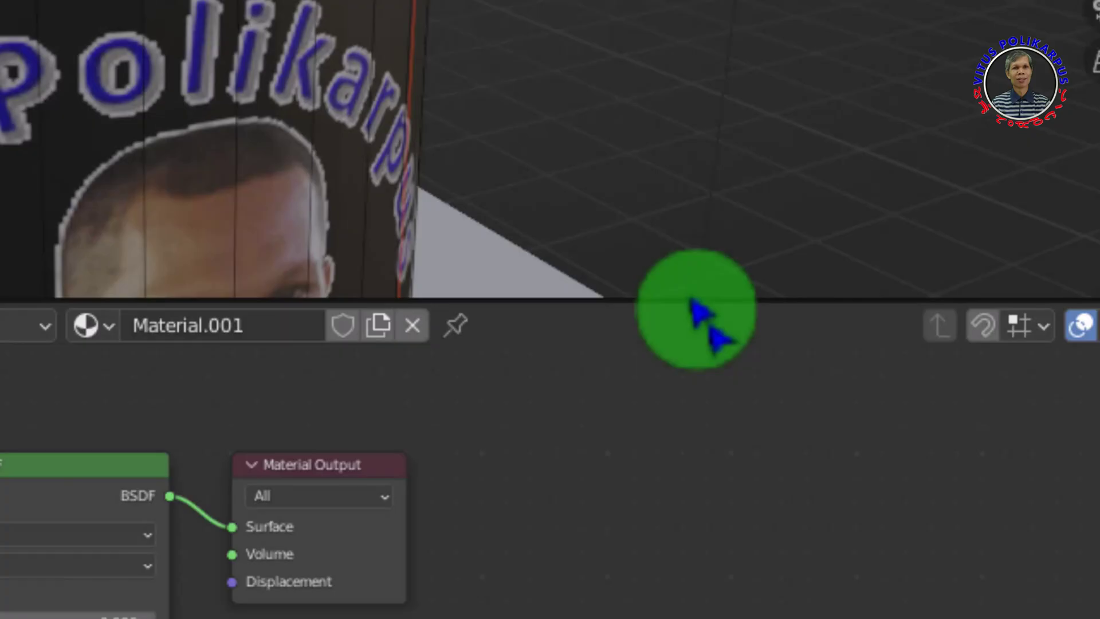
{"action": "scroll", "coordinate": [702, 322], "scroll_direction": "down", "scroll_amount": 8}
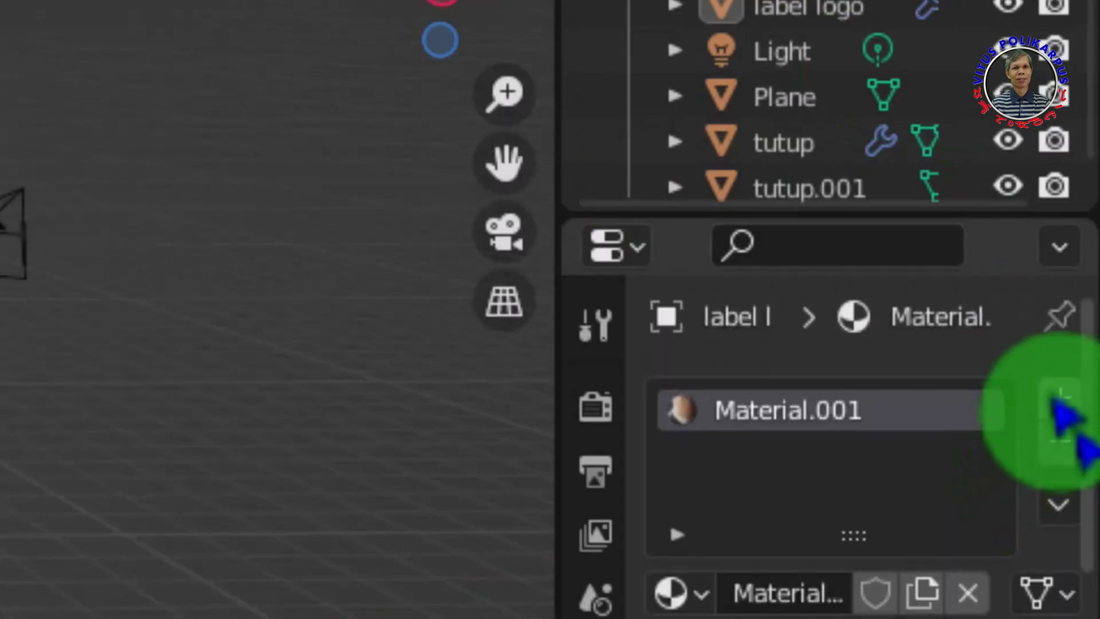
{"action": "left_click", "coordinate": [1052, 397]}
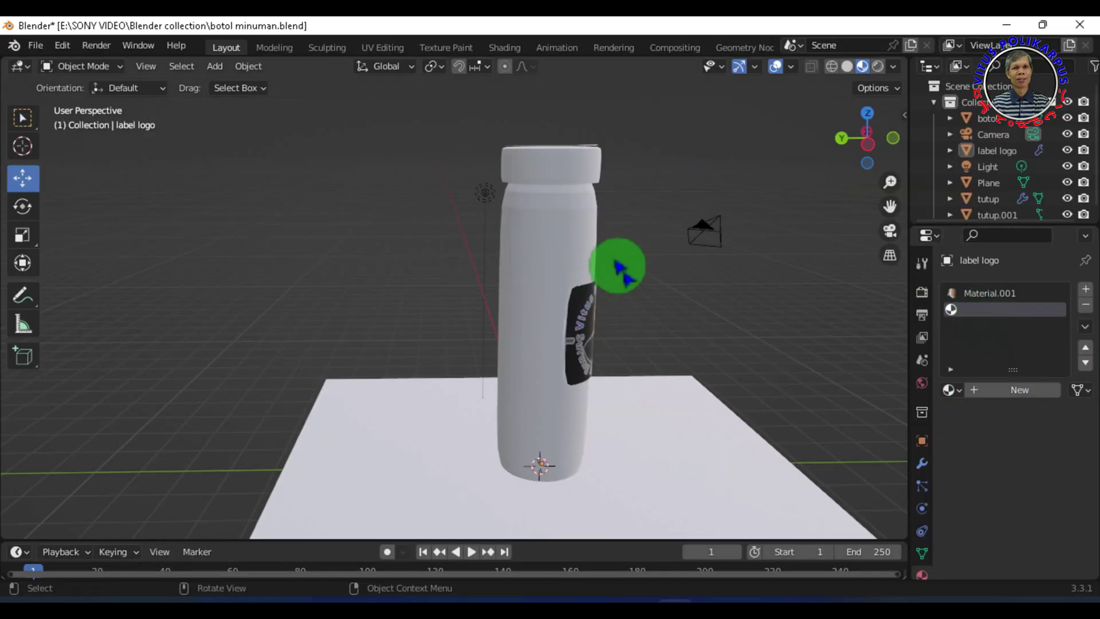
Step: Give the bottle a new material, Material.002, with a black base colour
{"action": "left_click", "coordinate": [570, 253]}
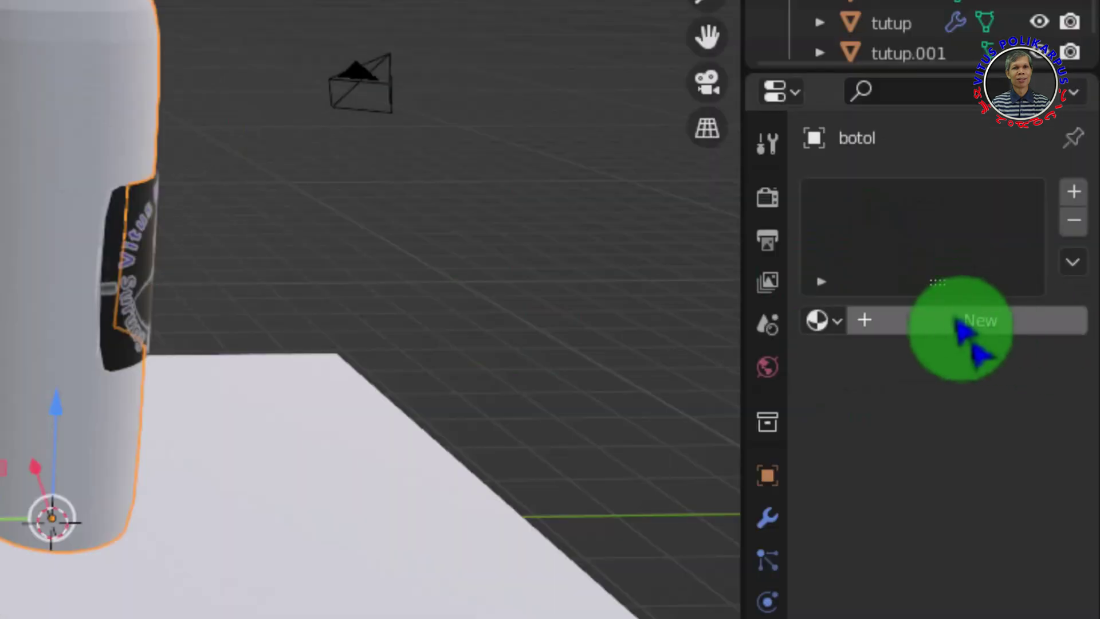
{"action": "left_click", "coordinate": [978, 335]}
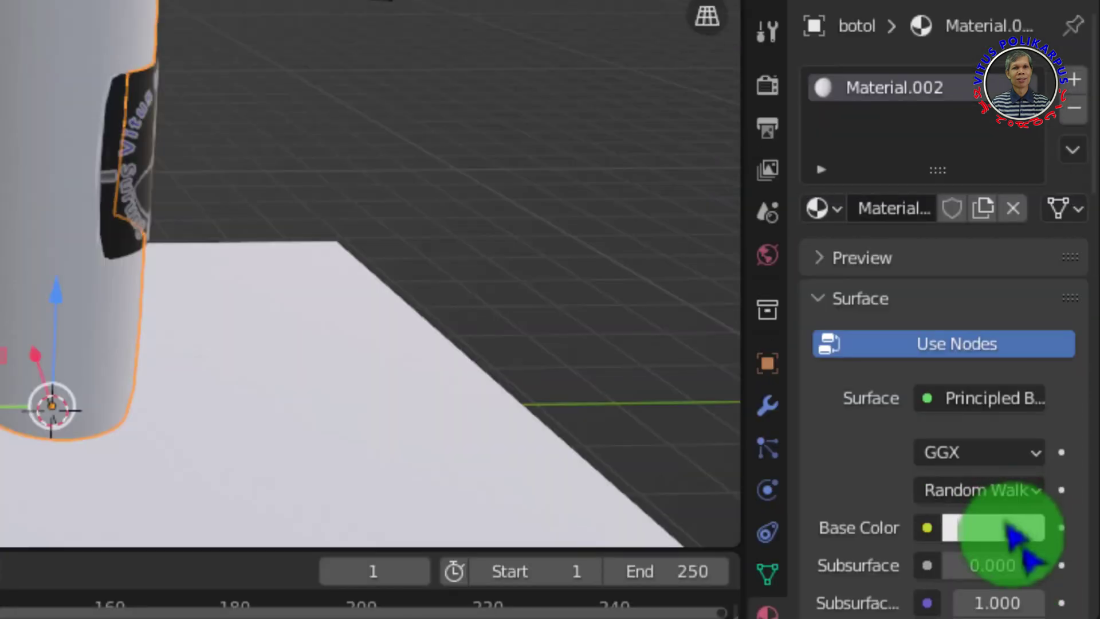
{"action": "left_click", "coordinate": [994, 528]}
{"action": "left_click_drag", "start_coordinate": [1020, 166], "coordinate": [1020, 314]}
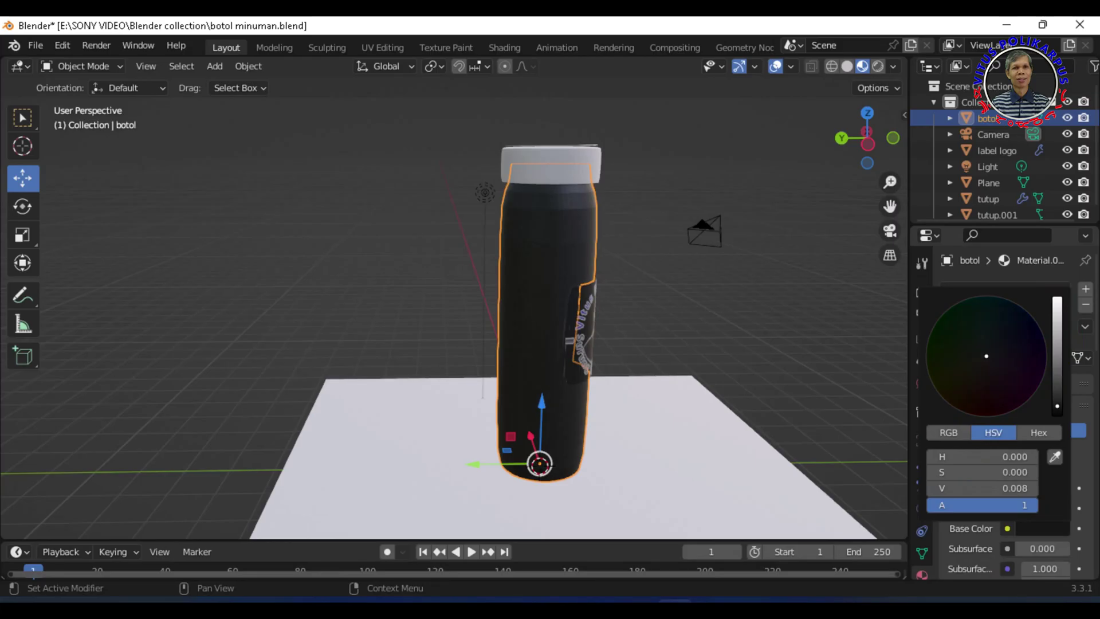
{"action": "left_click_drag", "start_coordinate": [1057, 406], "coordinate": [1057, 402]}
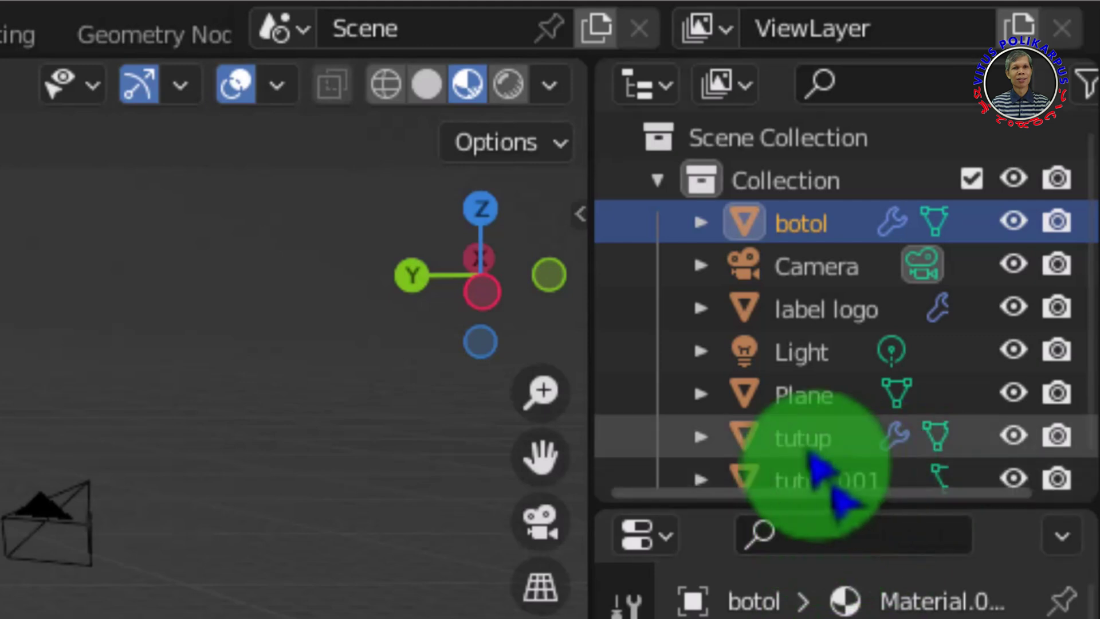
Step: Give the tutup cap a new black material and select its tutup.001 top piece
{"action": "left_click", "coordinate": [809, 444]}
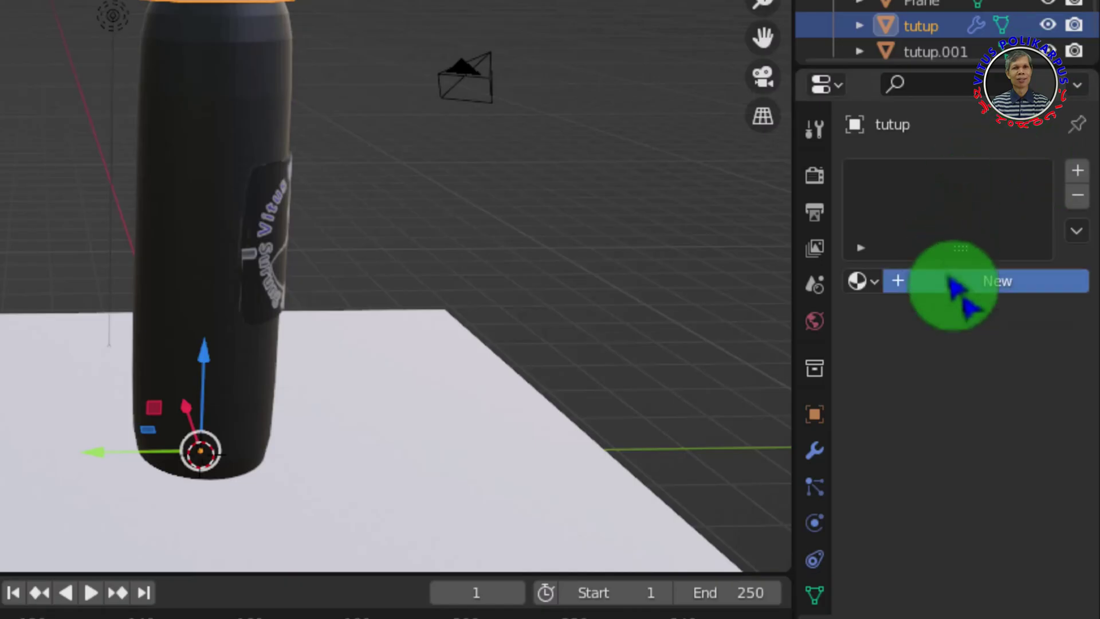
{"action": "left_click", "coordinate": [949, 279]}
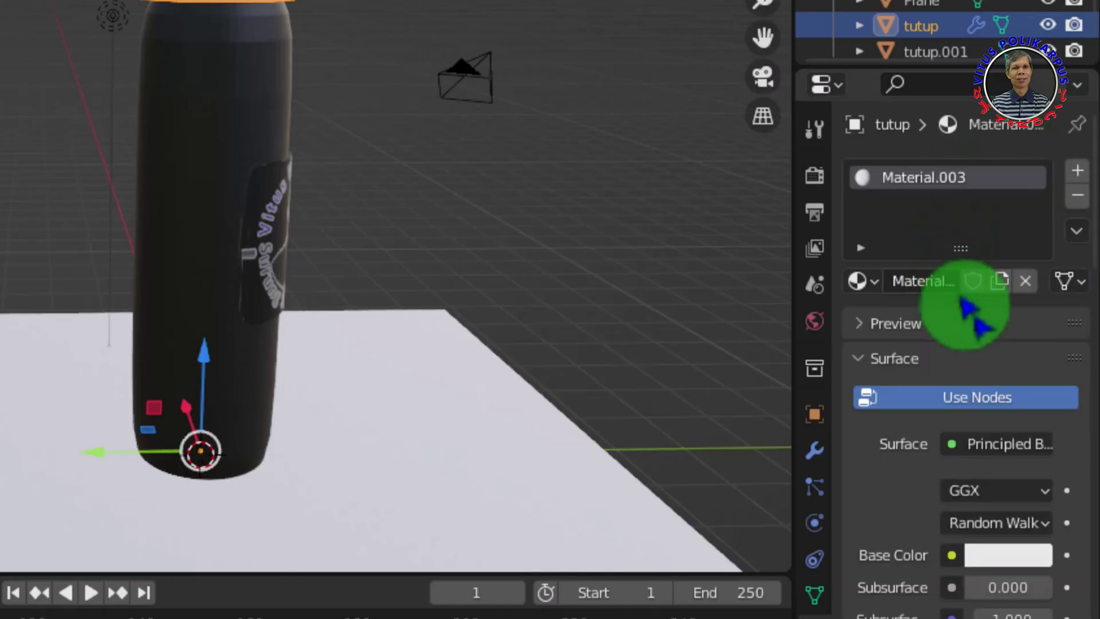
{"action": "left_click", "coordinate": [1007, 557]}
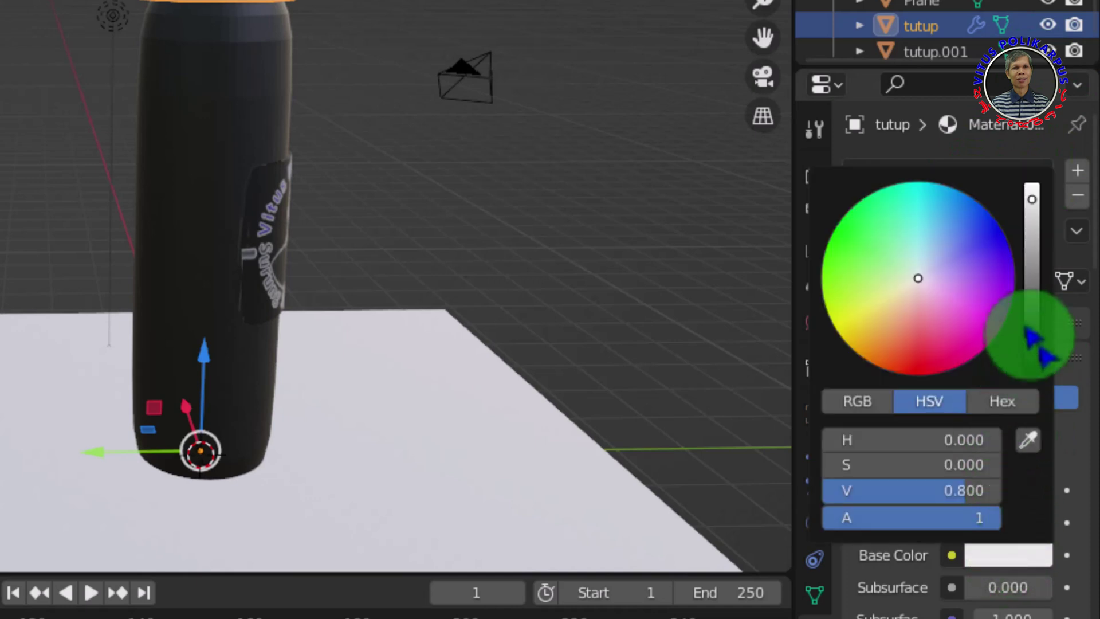
{"action": "left_click_drag", "start_coordinate": [1032, 201], "coordinate": [1032, 342]}
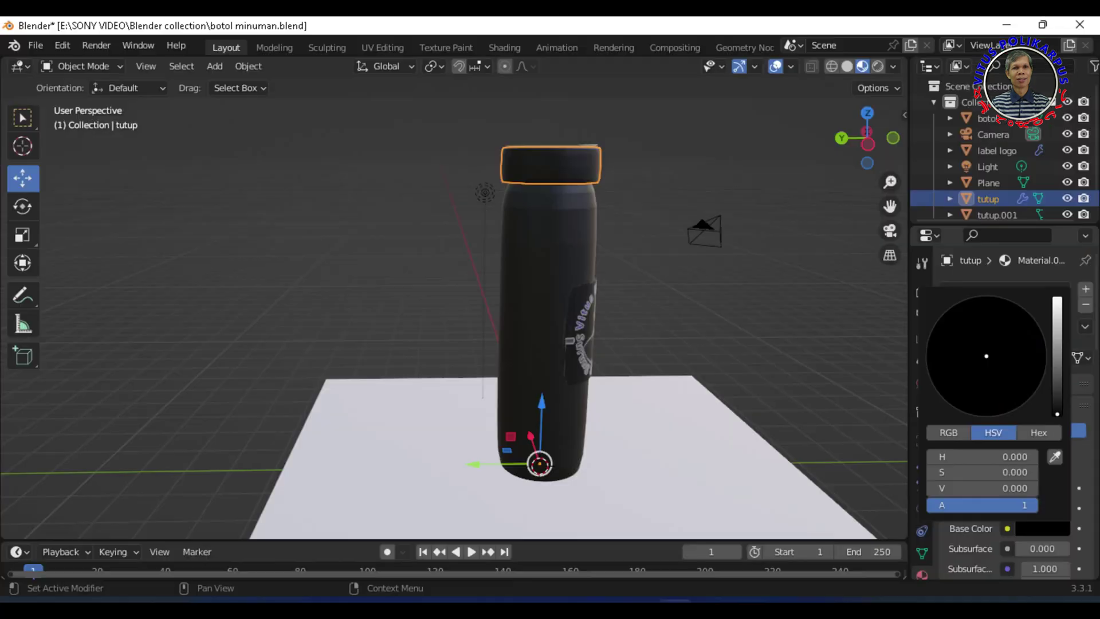
{"action": "left_click", "coordinate": [667, 317]}
{"action": "mouse_move", "coordinate": [662, 223]}
{"action": "middle_mouse_down"}
{"action": "mouse_move", "coordinate": [634, 299]}
{"action": "mouse_move", "coordinate": [602, 319]}
{"action": "mouse_move", "coordinate": [556, 318]}
{"action": "middle_mouse_up"}
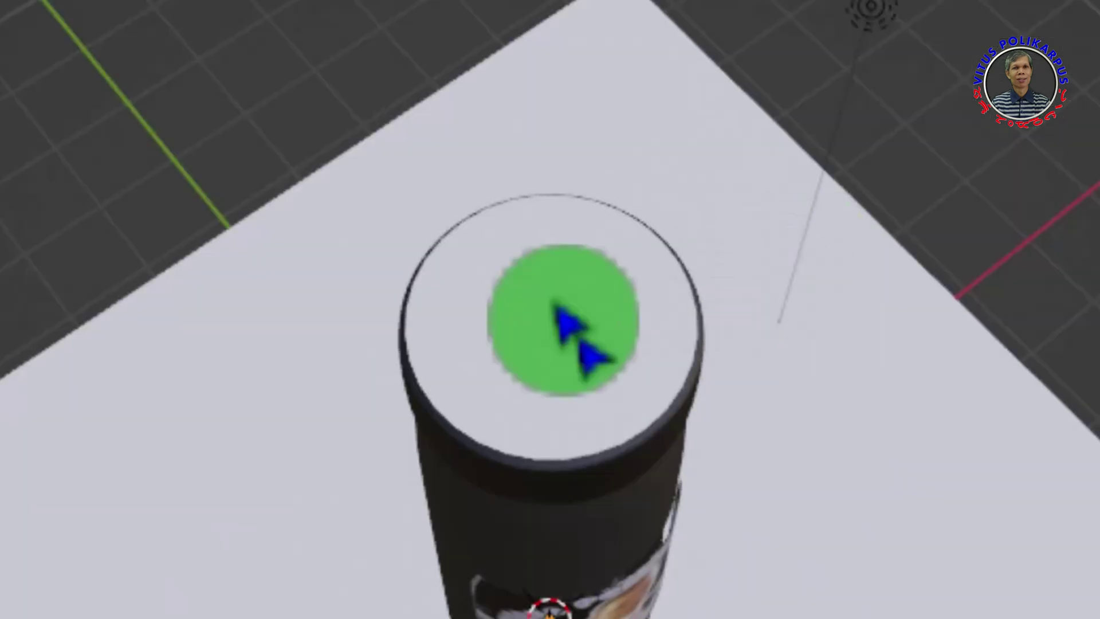
{"action": "left_click", "coordinate": [556, 304]}
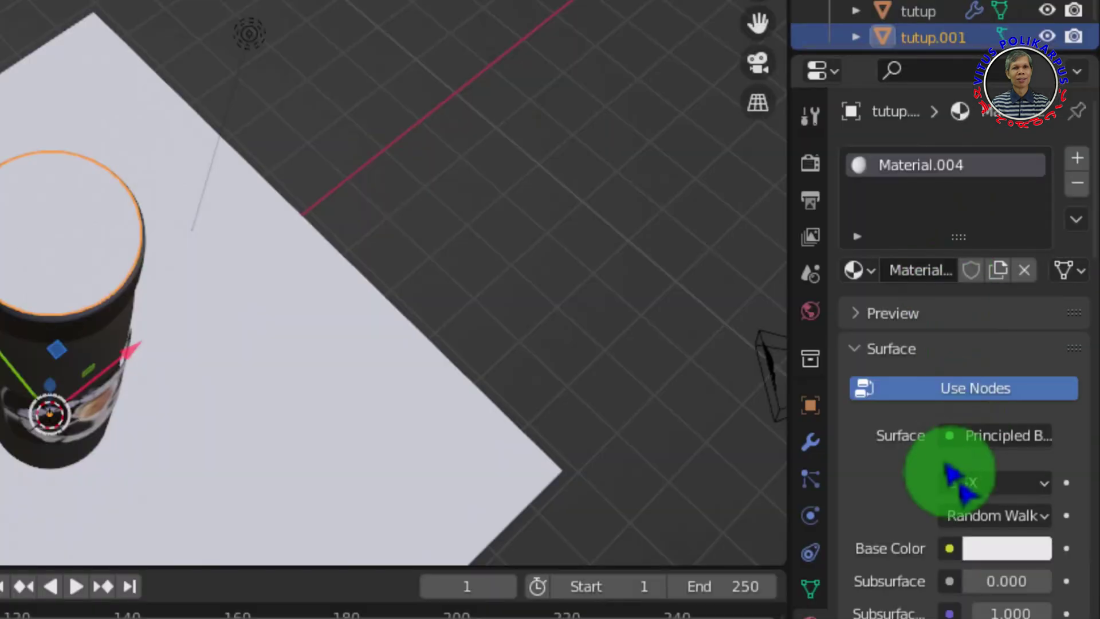
Step: Set the tutup.001 material's Metallic to 0.900 and Roughness to 0.100
{"action": "scroll", "coordinate": [969, 487], "scroll_direction": "down", "scroll_amount": 4}
{"action": "scroll", "coordinate": [992, 501], "scroll_direction": "down", "scroll_amount": 2}
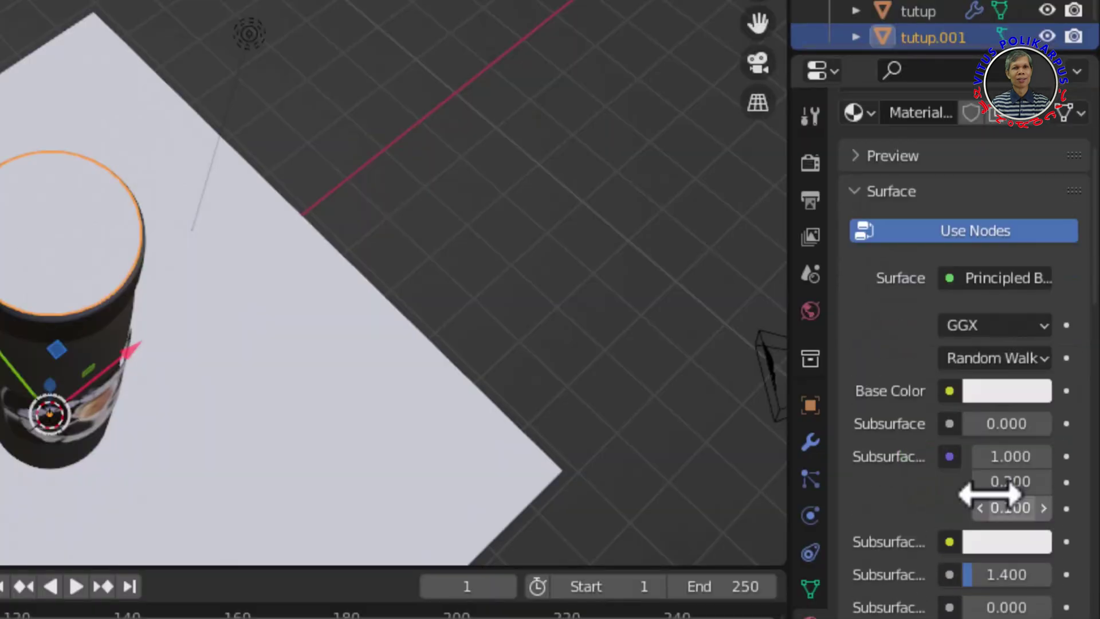
{"action": "scroll", "coordinate": [989, 494], "scroll_direction": "down", "scroll_amount": 3}
{"action": "left_click", "coordinate": [1003, 535]}
{"action": "type", "text": "0.9"}
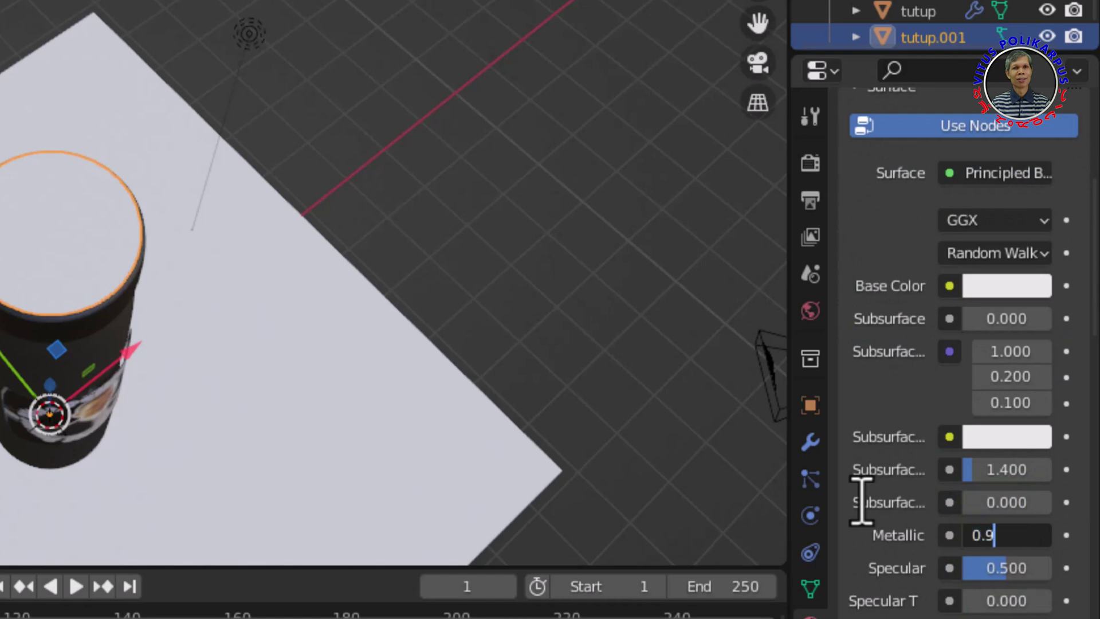
{"action": "key", "text": "Return"}
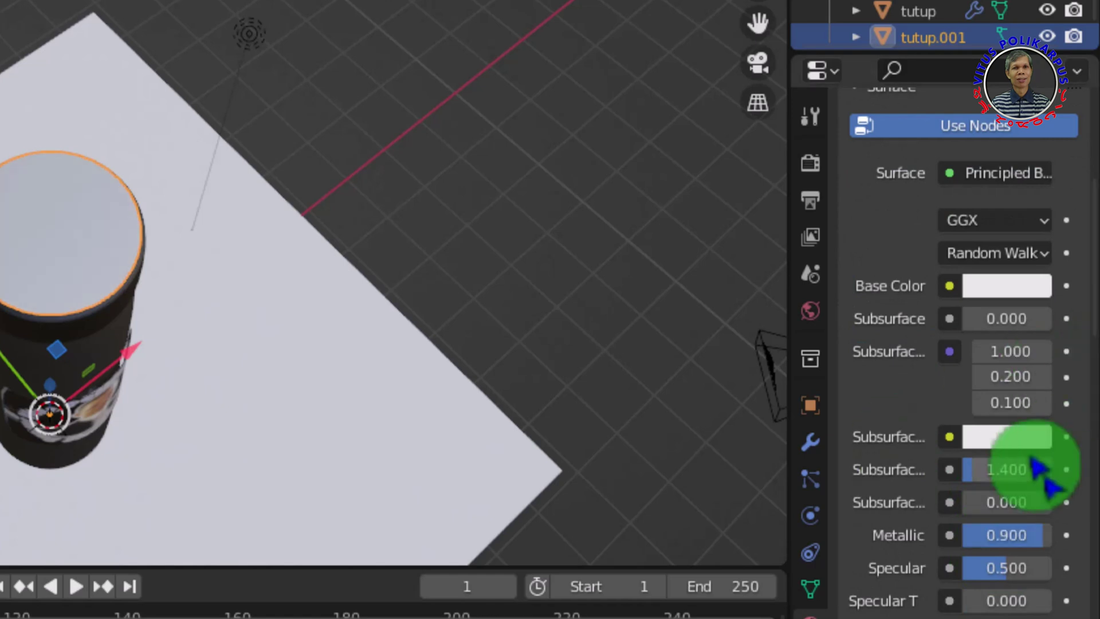
{"action": "scroll", "coordinate": [1038, 467], "scroll_direction": "down", "scroll_amount": 2}
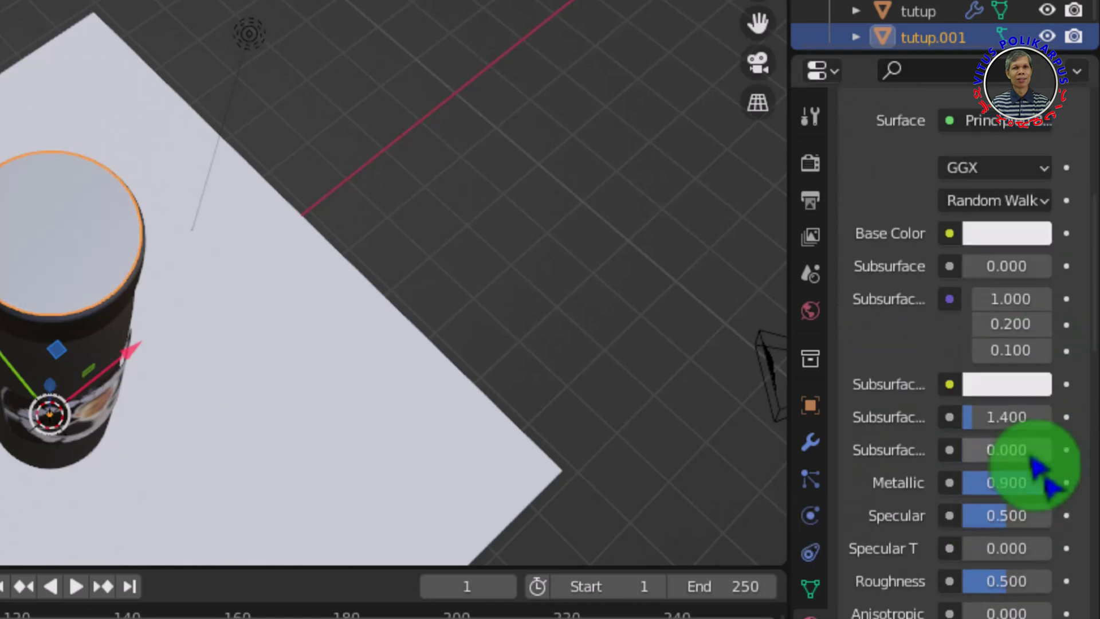
{"action": "left_click", "coordinate": [997, 582]}
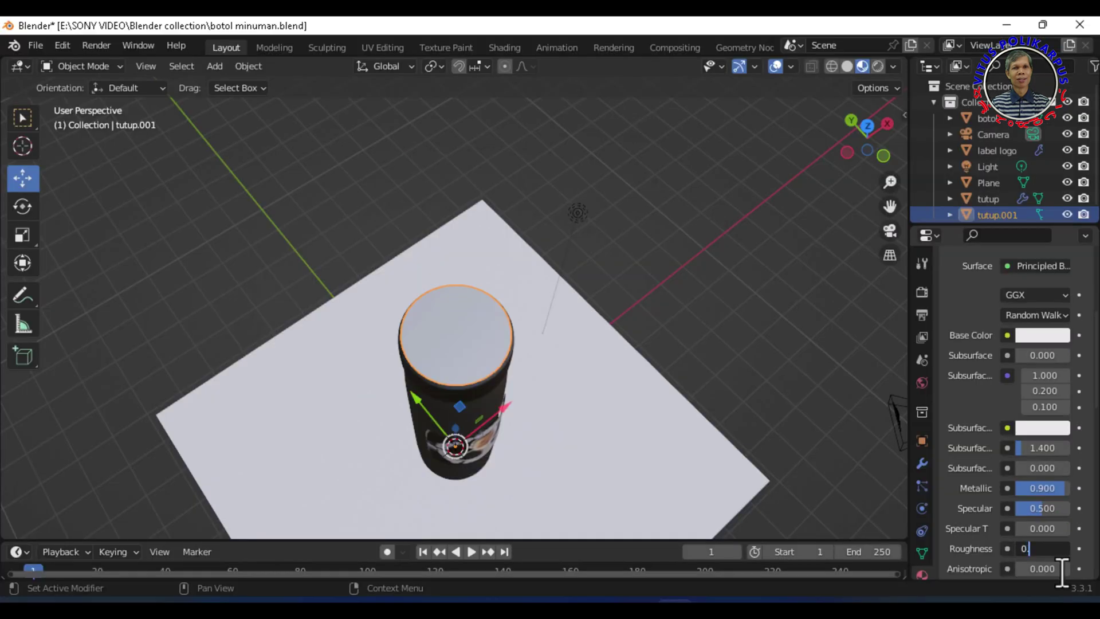
{"action": "type", "text": "0"}
{"action": "key", "text": "Return"}
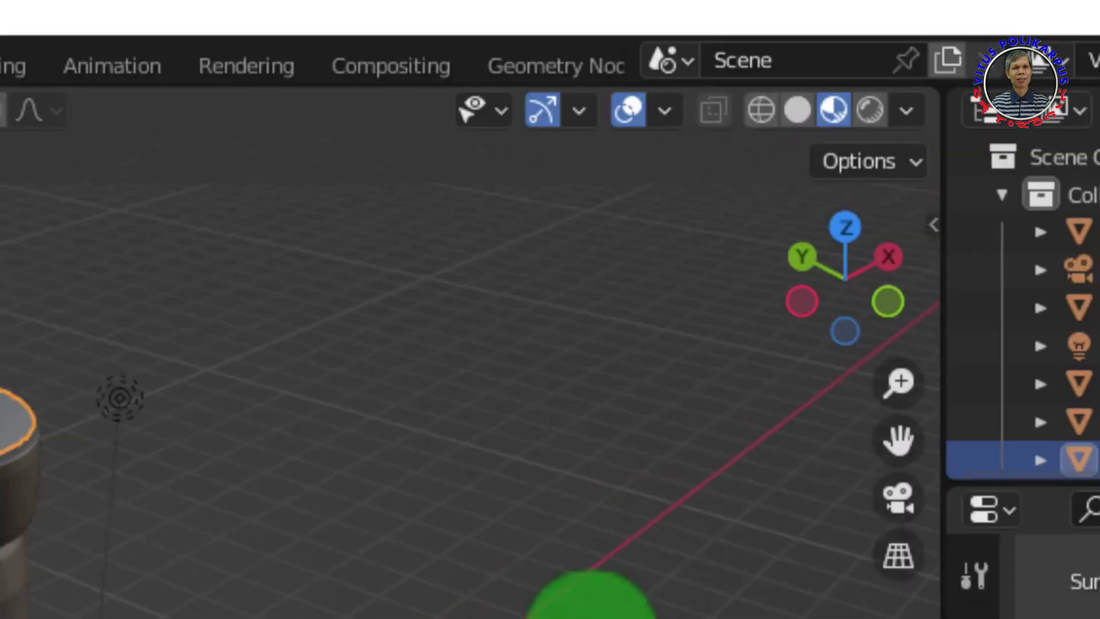
Step: Preview the scene in Rendered shading, orbiting slightly around the bottle
{"action": "left_click", "coordinate": [870, 109]}
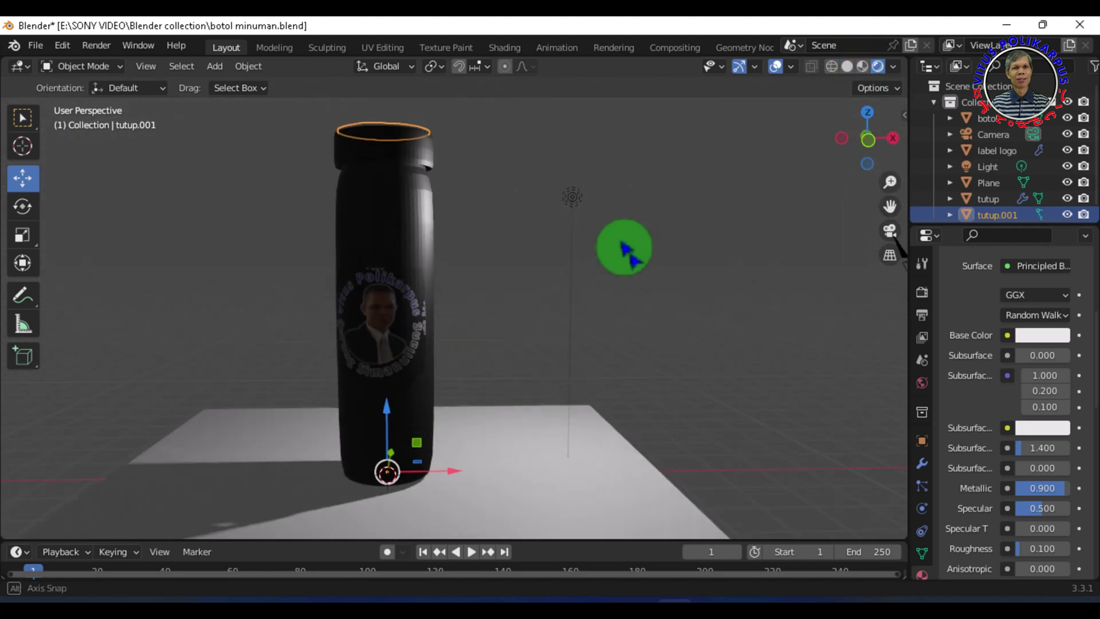
{"action": "middle_click_drag", "start_coordinate": [630, 251], "coordinate": [646, 258]}
{"action": "scroll", "coordinate": [641, 259], "scroll_direction": "down", "scroll_amount": 3}
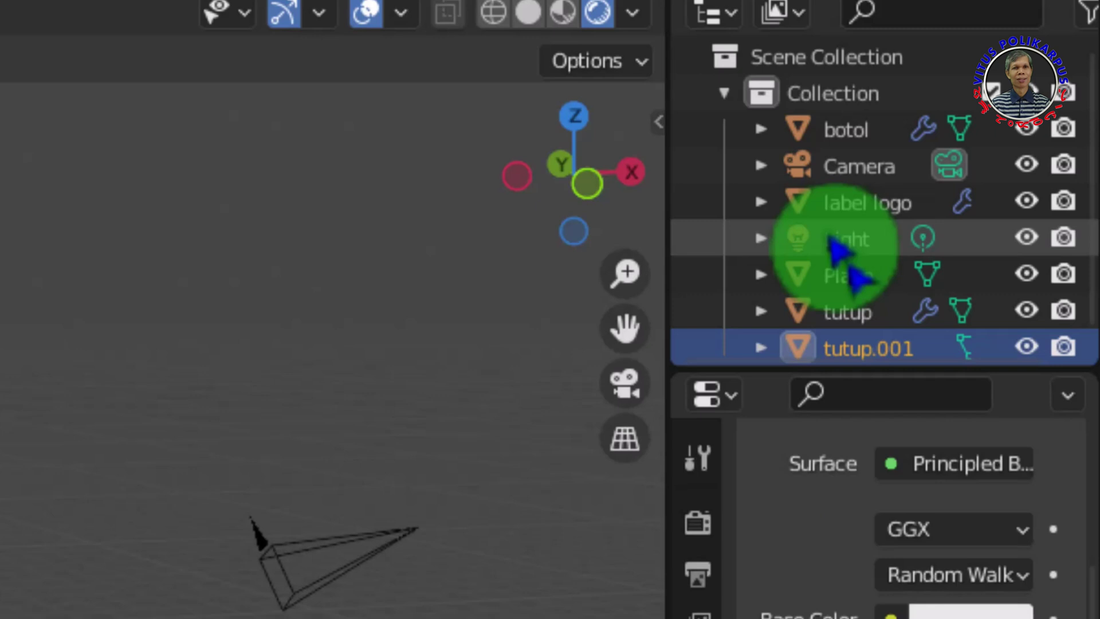
Step: Set the point Light's power to 2000 W and move it beside the bottle
{"action": "left_click", "coordinate": [983, 168]}
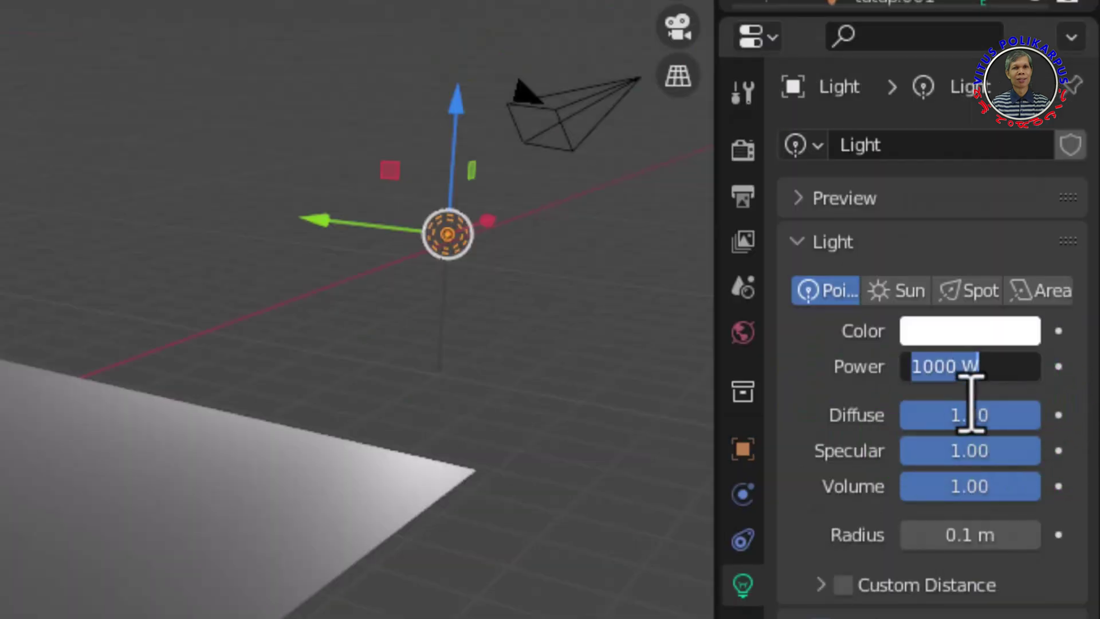
{"action": "type", "text": "2"}
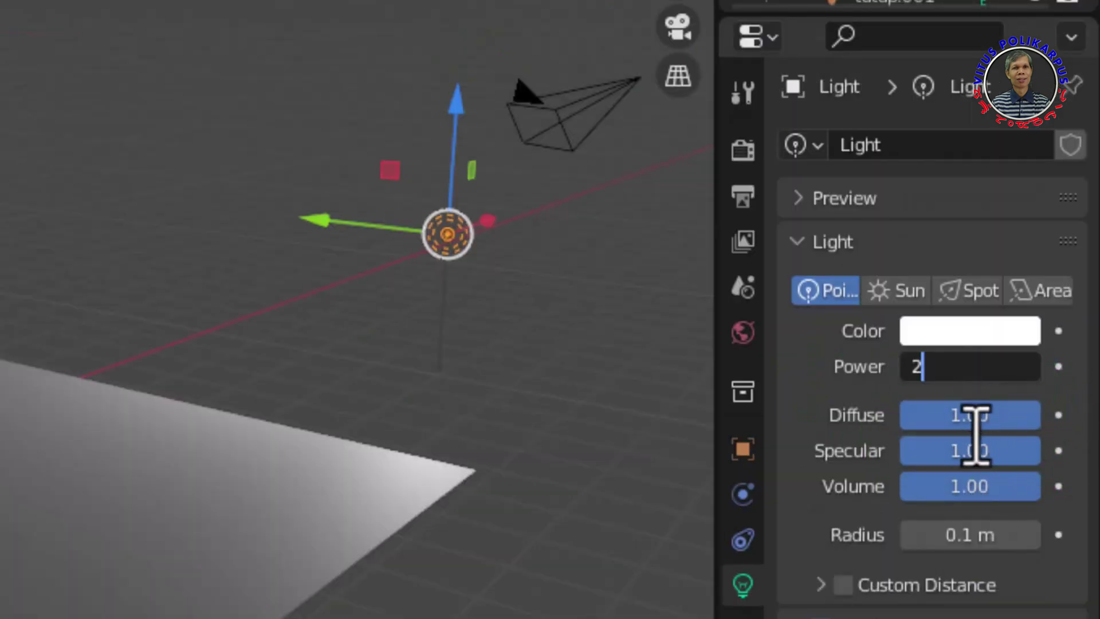
{"action": "type", "text": "000"}
{"action": "key", "text": "Return"}
{"action": "left_click_drag", "start_coordinate": [766, 356], "coordinate": [616, 260]}
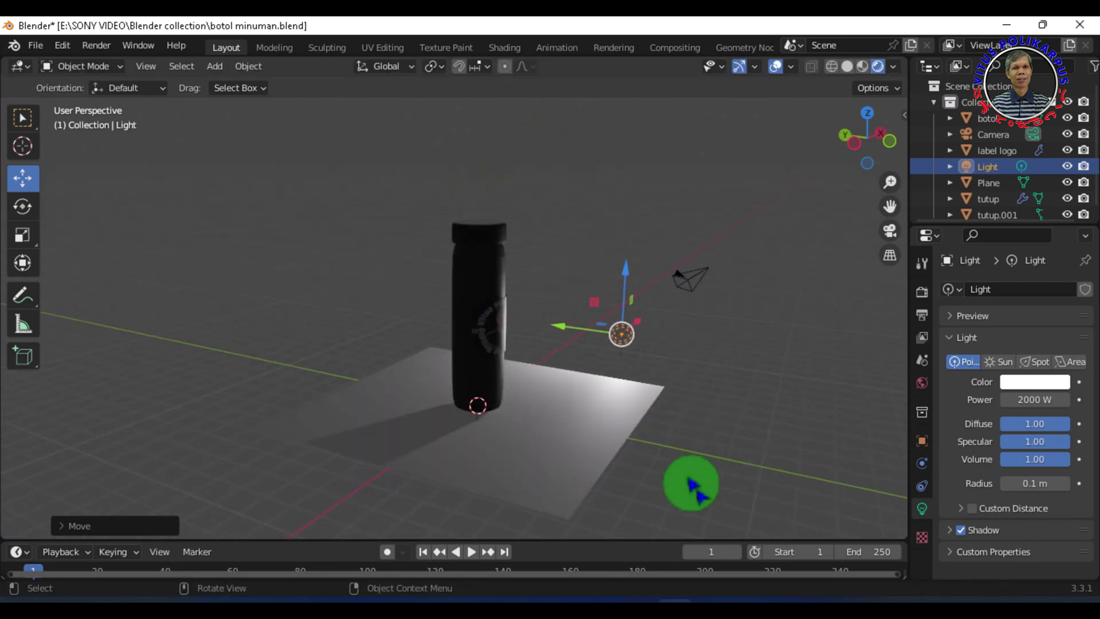
Step: In front orthographic view, place the 3D cursor above the bottle
{"action": "key", "text": "KP_1"}
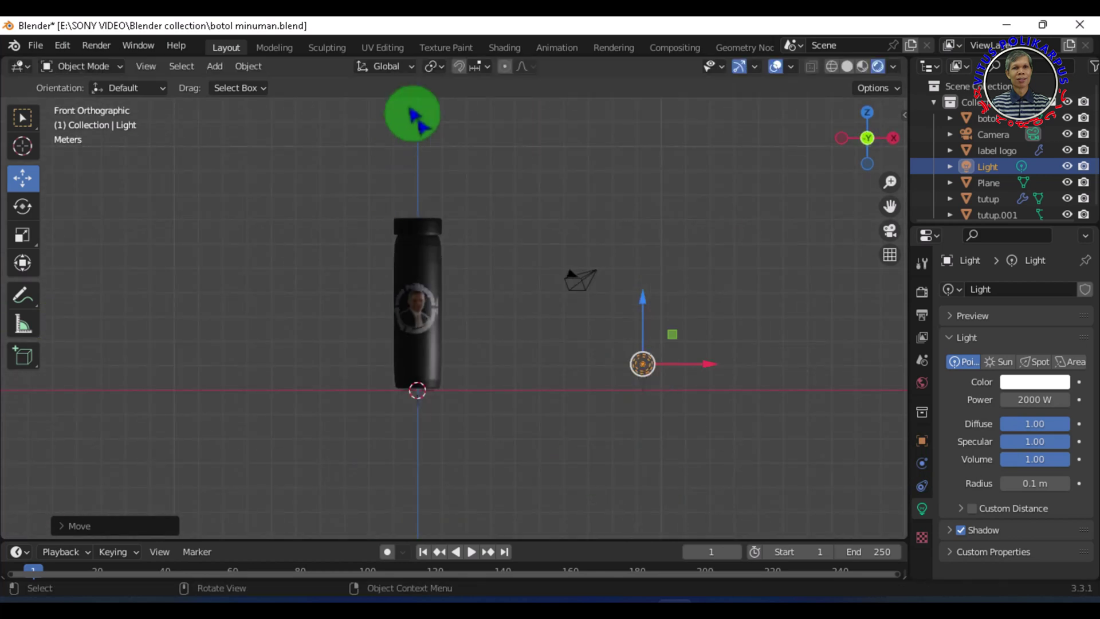
{"action": "left_click", "coordinate": [23, 146]}
{"action": "left_click", "coordinate": [419, 111]}
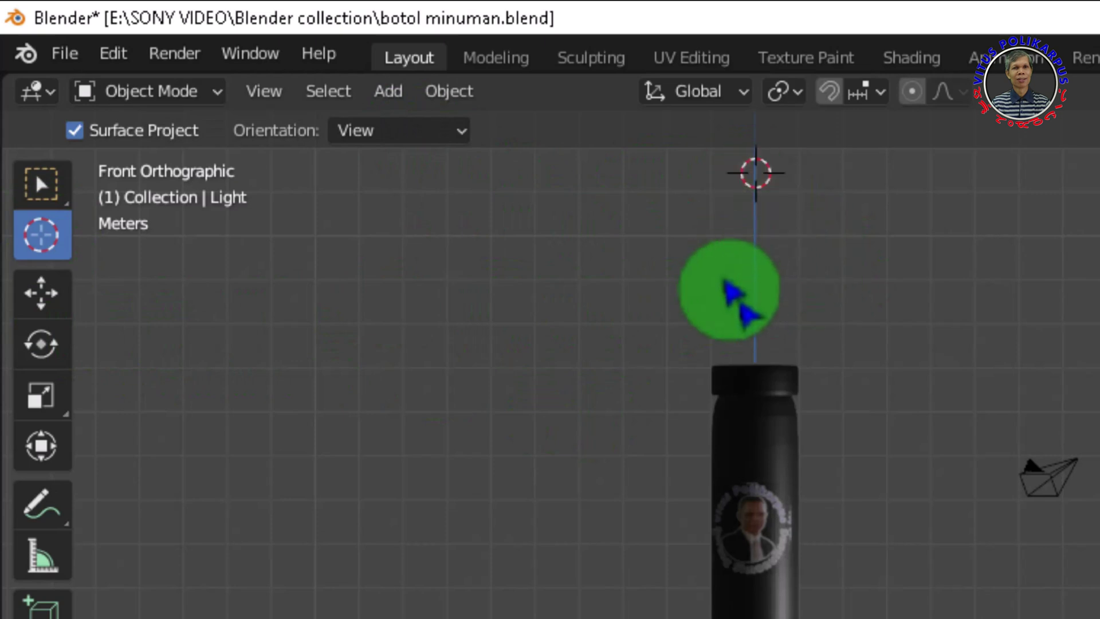
Step: Add a Sun lamp at the 3D cursor above the bottle with Strength 2000
{"action": "left_click", "coordinate": [388, 91]}
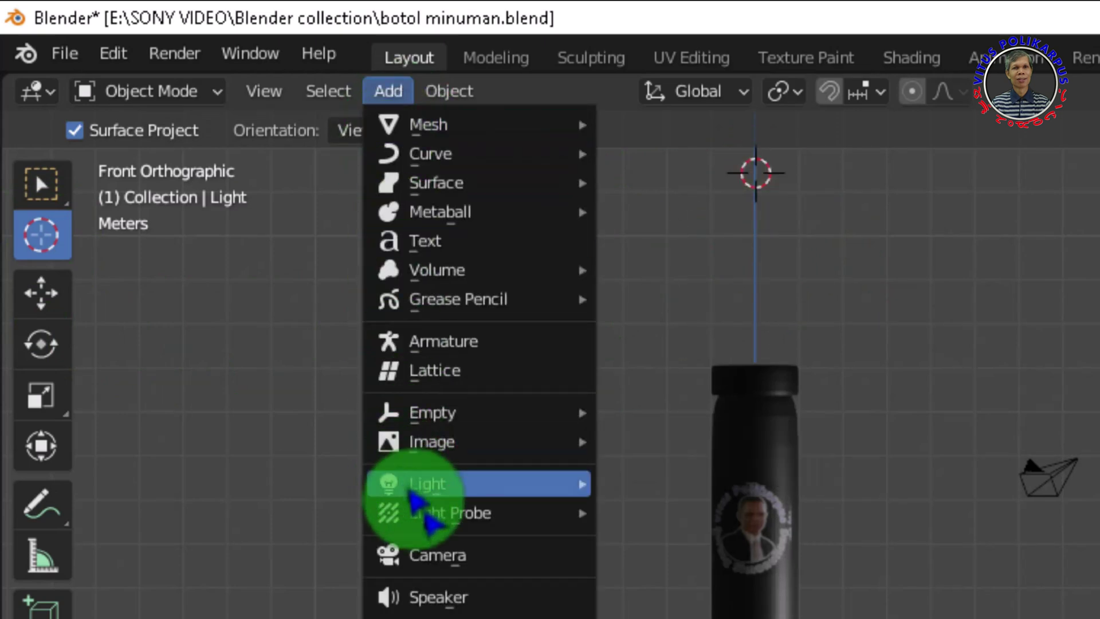
{"action": "mouse_move", "coordinate": [427, 483]}
{"action": "left_click", "coordinate": [658, 515]}
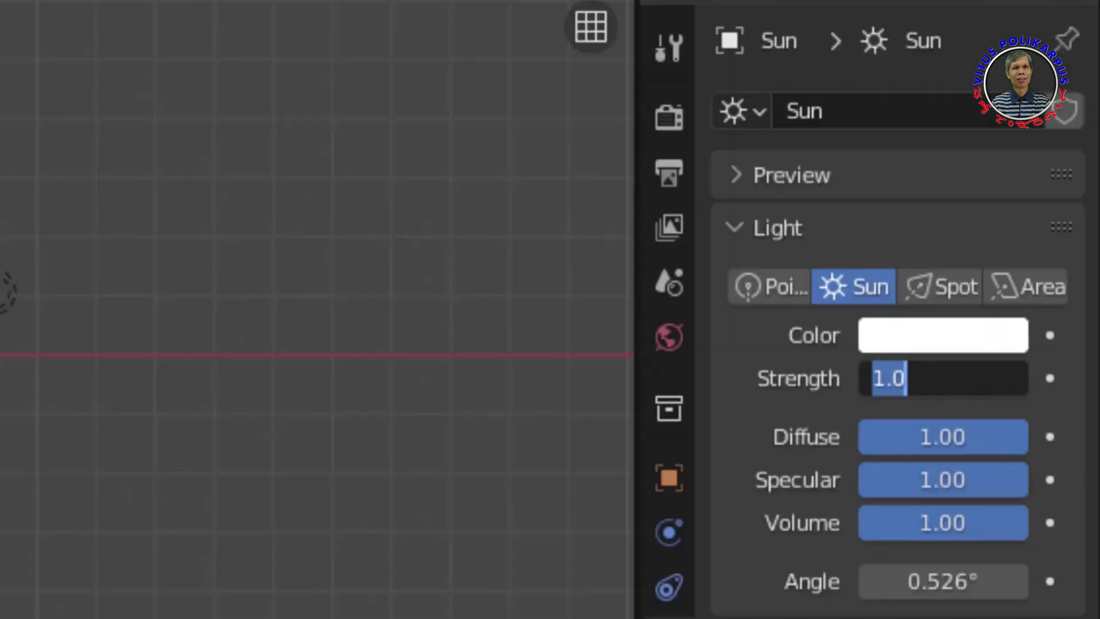
{"action": "key", "text": "Return"}
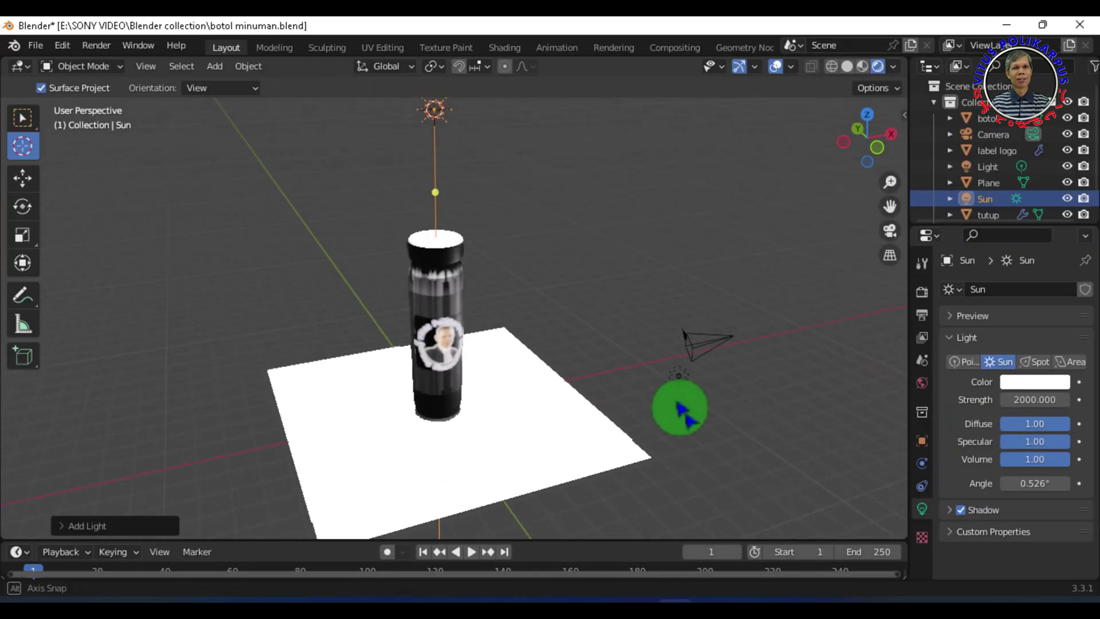
{"action": "middle_click_drag", "start_coordinate": [726, 404], "coordinate": [715, 407]}
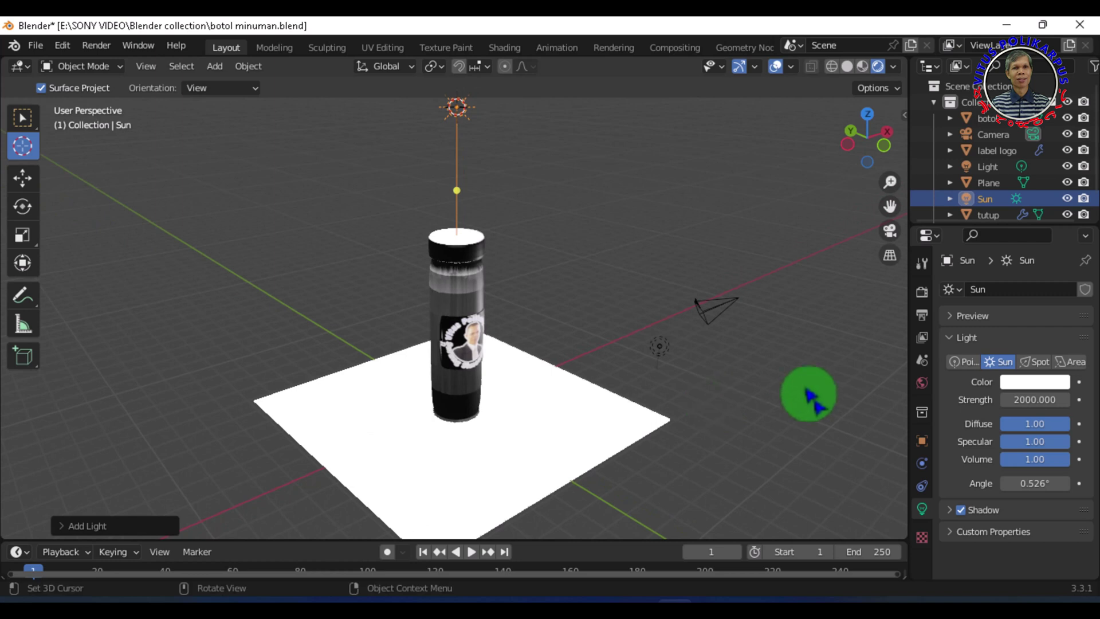
{"action": "left_click", "coordinate": [1037, 383]}
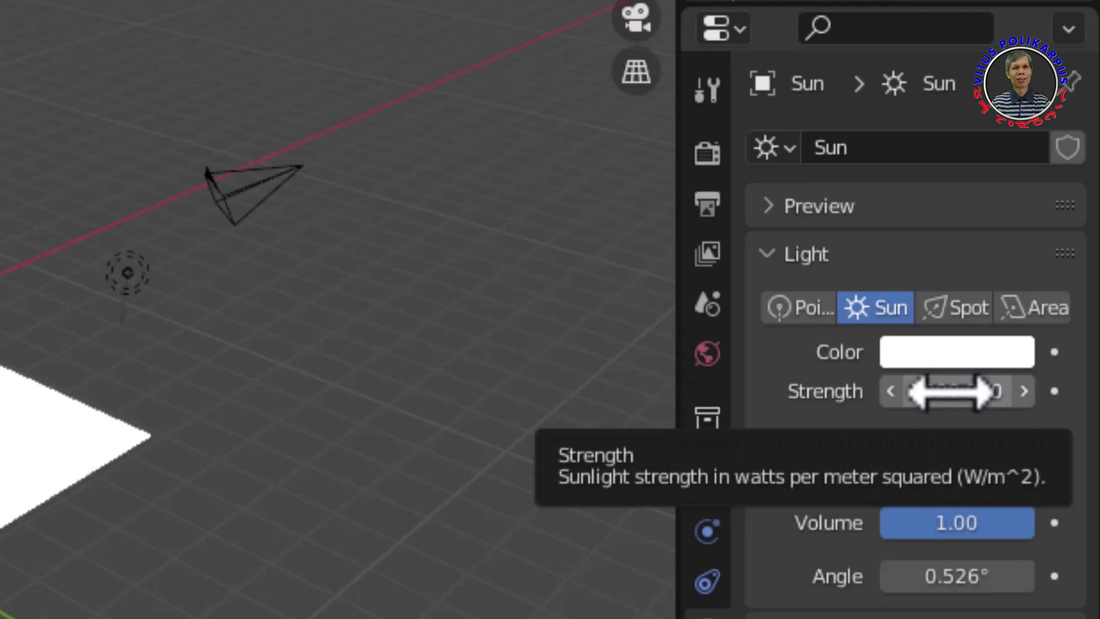
{"action": "left_click", "coordinate": [952, 393]}
{"action": "left_click", "coordinate": [275, 350]}
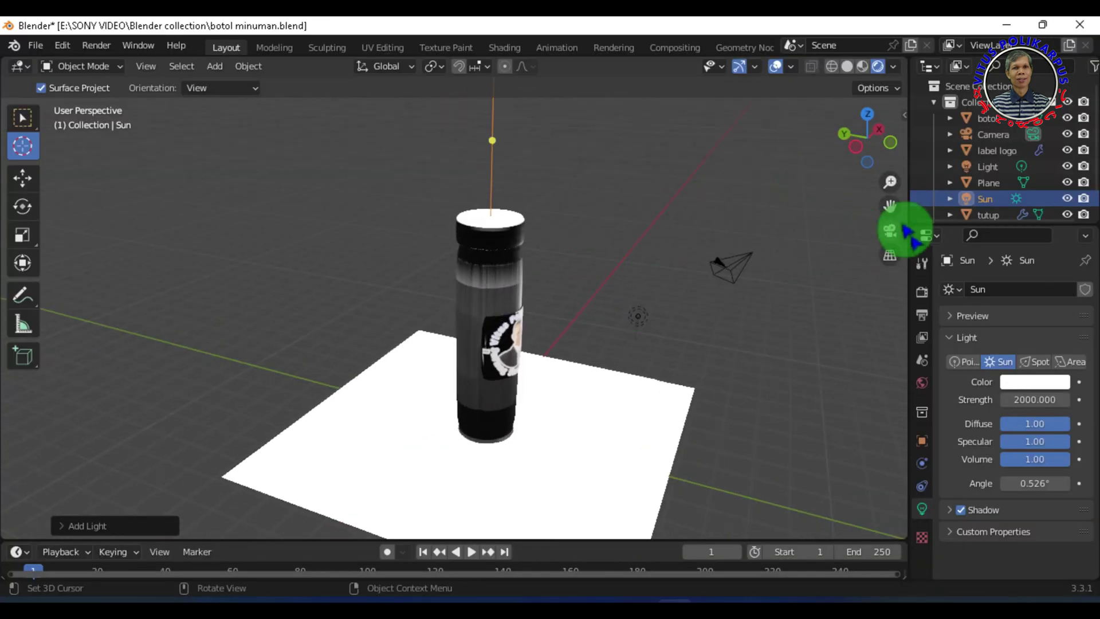
Step: Lock the camera to the view and reframe so the bottle sits lower and larger
{"action": "key", "text": "n"}
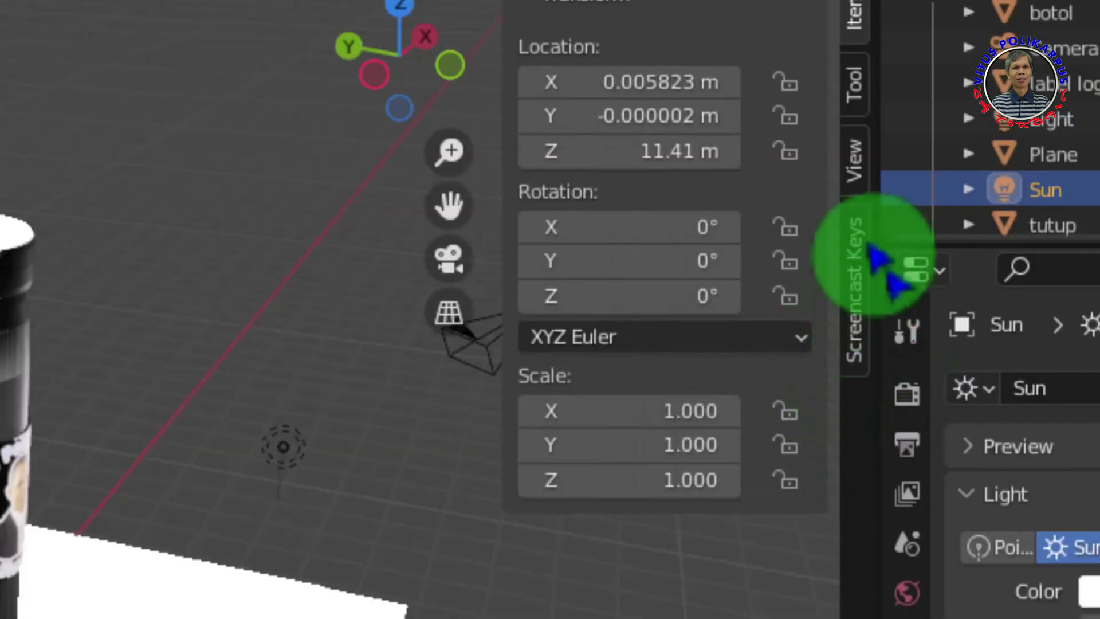
{"action": "left_click", "coordinate": [855, 164]}
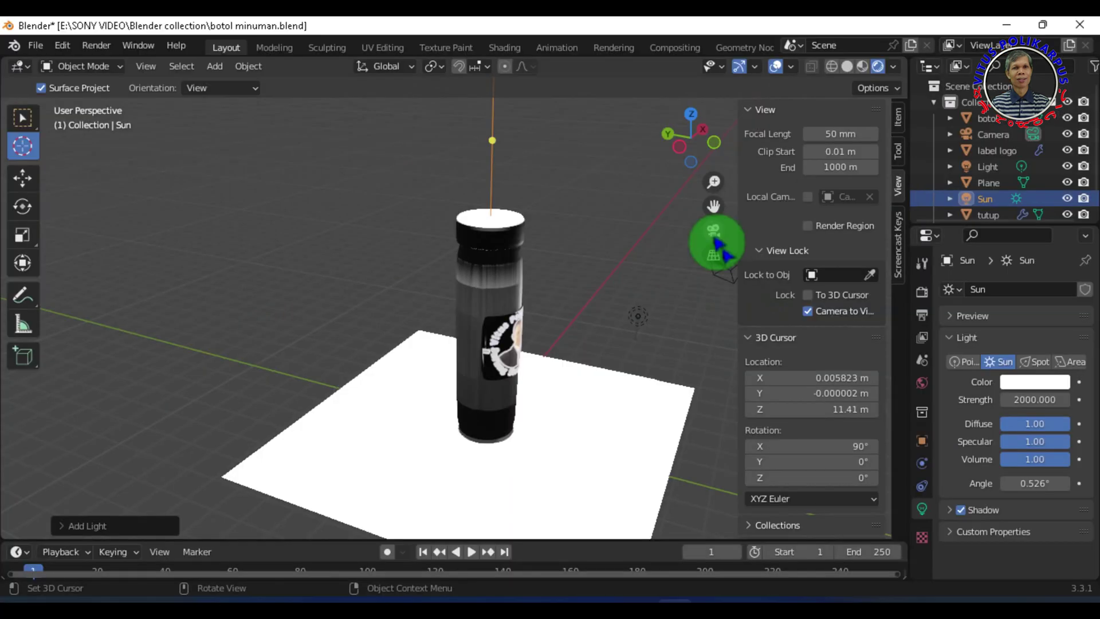
{"action": "left_click", "coordinate": [713, 246]}
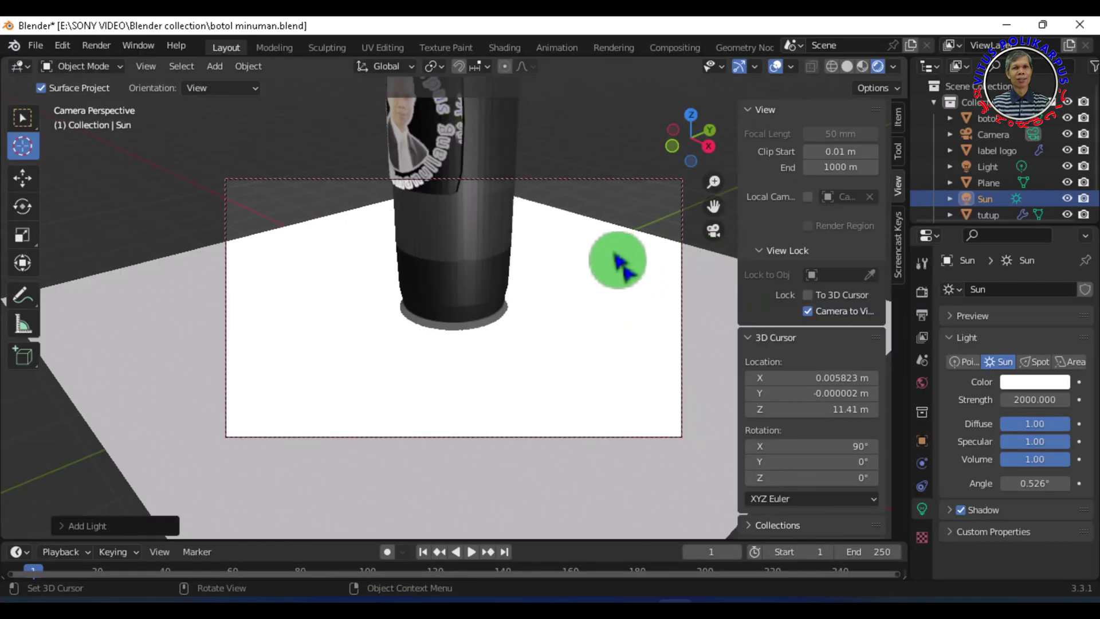
{"action": "middle_click_drag", "start_coordinate": [613, 258], "coordinate": [619, 264]}
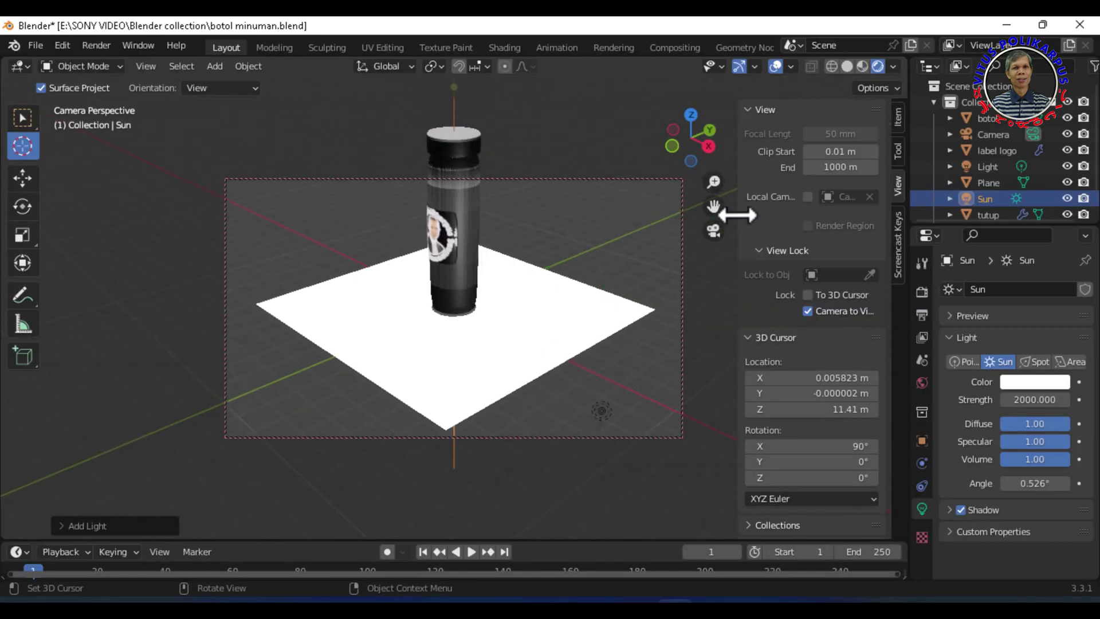
{"action": "left_click_drag", "start_coordinate": [714, 206], "coordinate": [570, 284]}
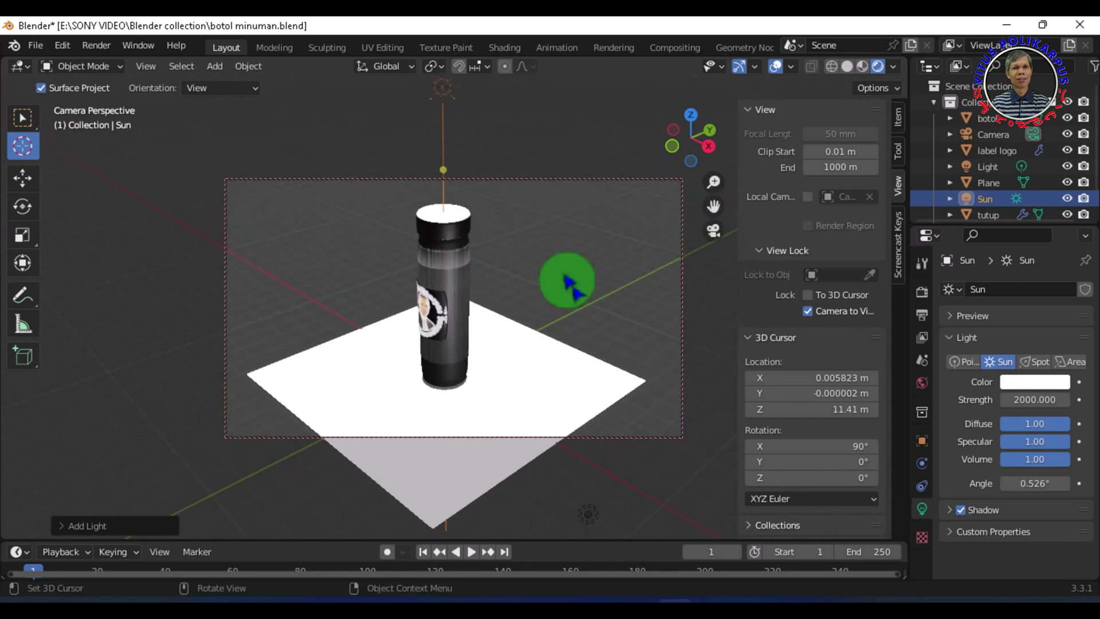
{"action": "left_click_drag", "start_coordinate": [713, 205], "coordinate": [580, 278]}
{"action": "left_click", "coordinate": [808, 311]}
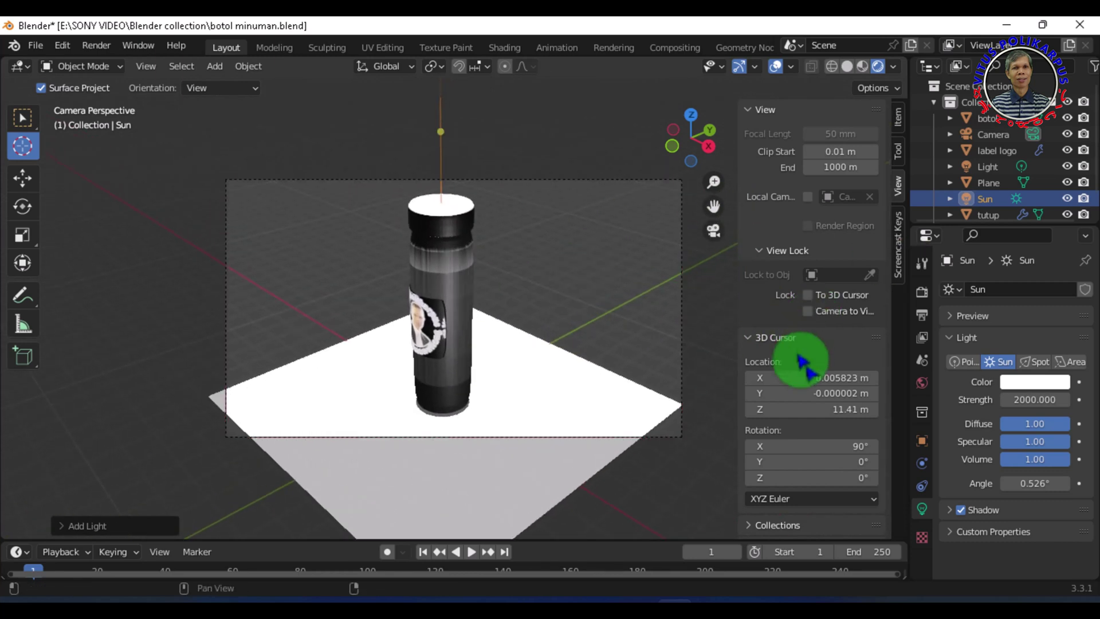
Step: Hide the sidebar and leave the camera view to orbit freely around the bottle
{"action": "key", "text": "n"}
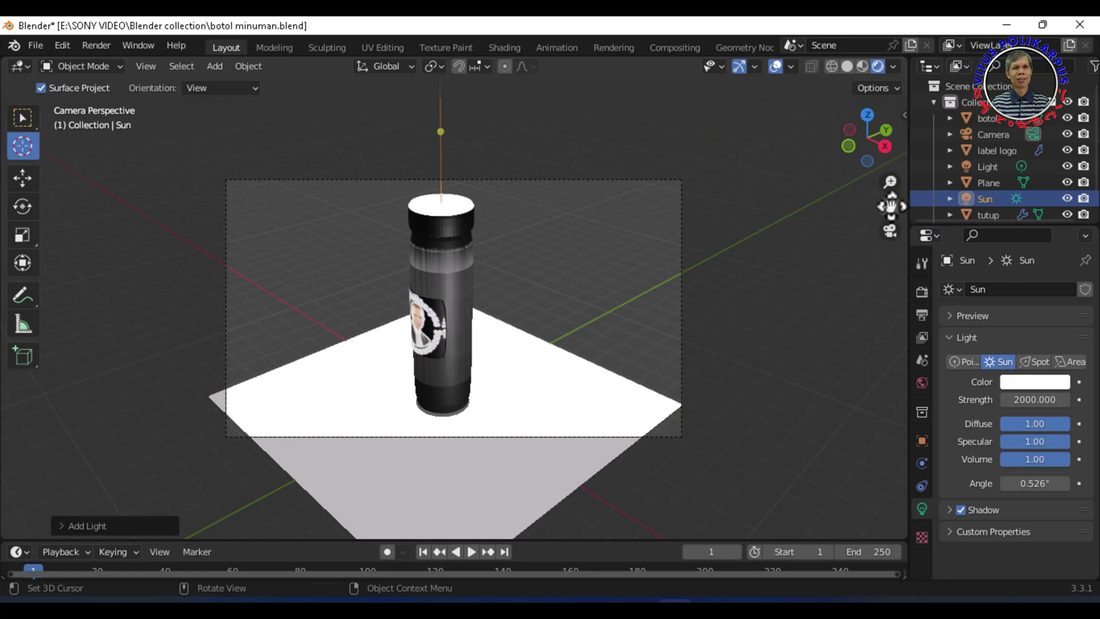
{"action": "left_click", "coordinate": [890, 232]}
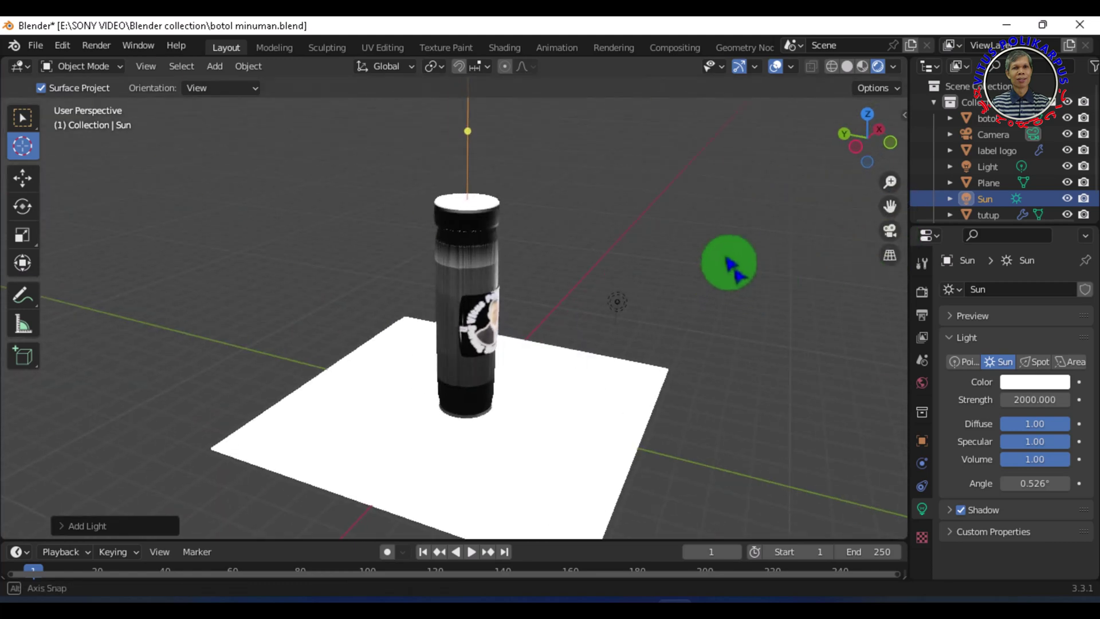
{"action": "middle_click_drag", "start_coordinate": [730, 297], "coordinate": [820, 255]}
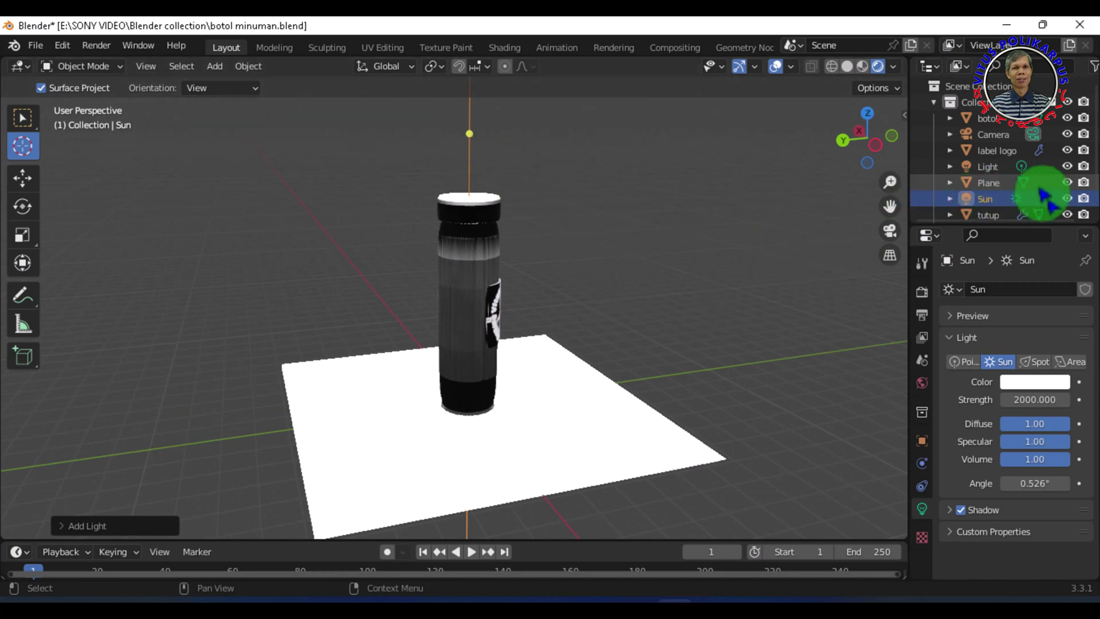
Step: Select the Sun lamp and lower its strength to 1000
{"action": "left_click", "coordinate": [1000, 167]}
{"action": "left_click", "coordinate": [1000, 199]}
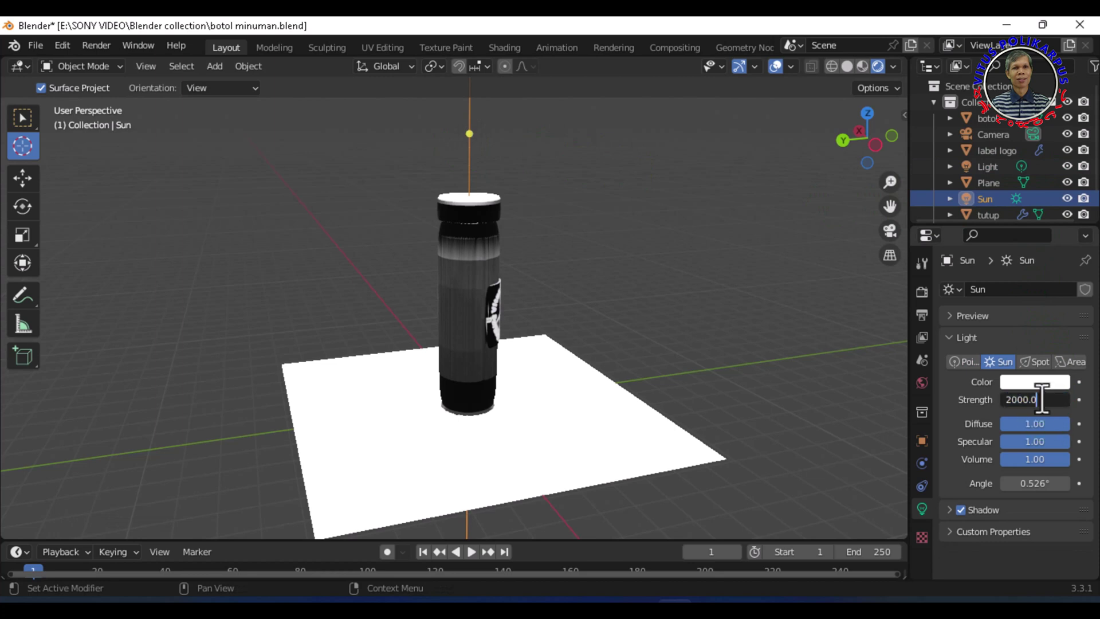
{"action": "left_click_drag", "start_coordinate": [1059, 394], "coordinate": [909, 430]}
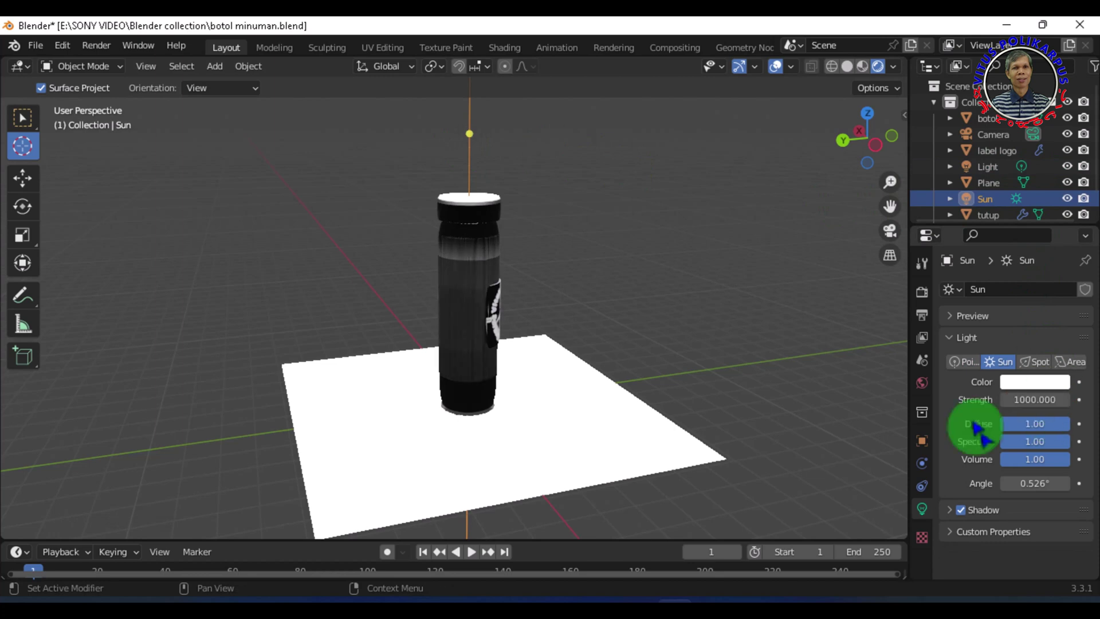
{"action": "middle_click_drag", "start_coordinate": [630, 356], "coordinate": [430, 307]}
Step: Switch to camera view and orbit it to frame the bottle more upright
{"action": "key", "text": "n"}
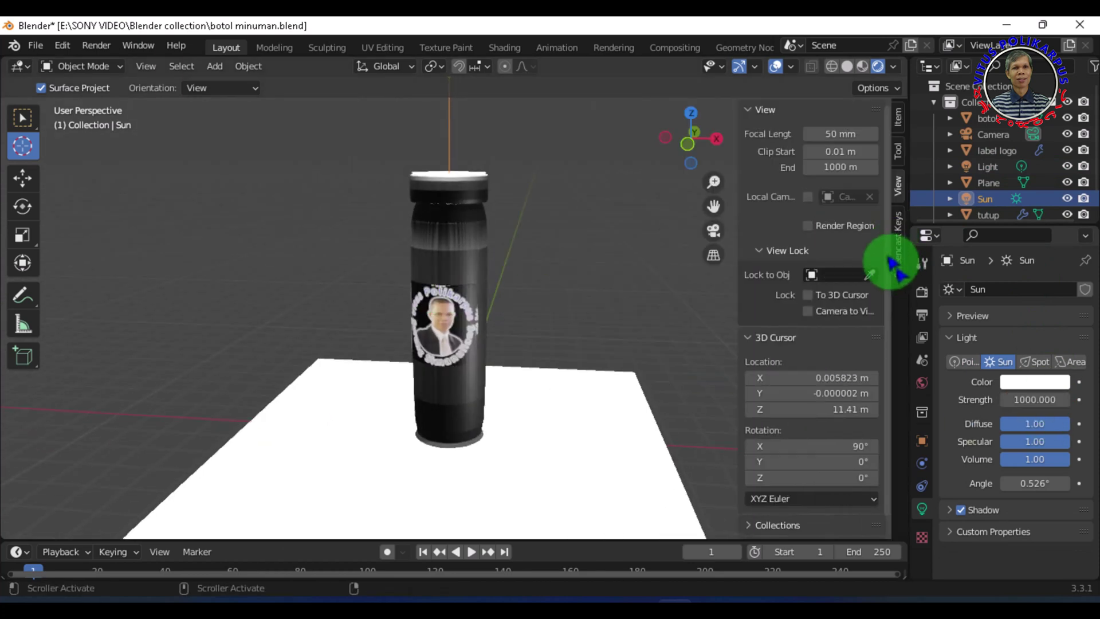
{"action": "left_click", "coordinate": [713, 230]}
{"action": "middle_click_drag", "start_coordinate": [583, 290], "coordinate": [676, 278]}
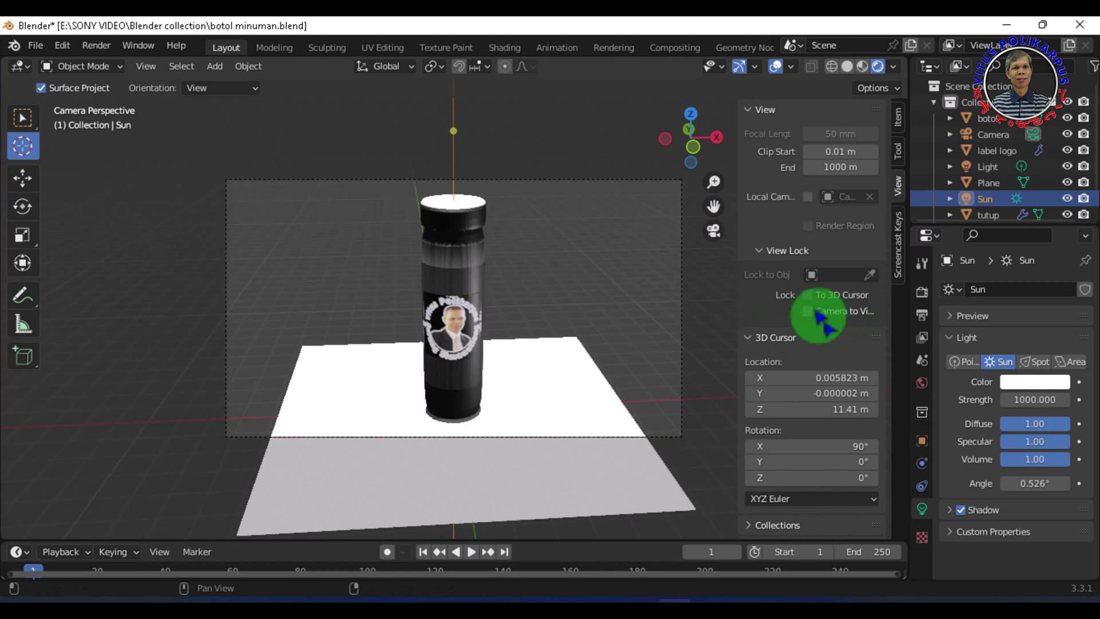
{"action": "key", "text": "n"}
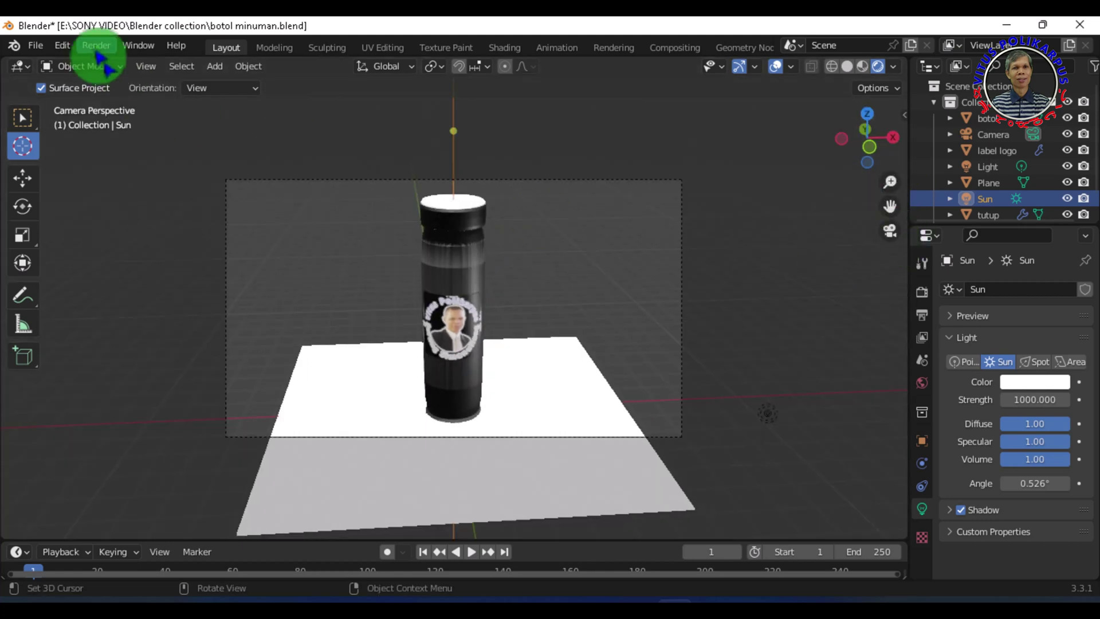
{"action": "left_click", "coordinate": [96, 46]}
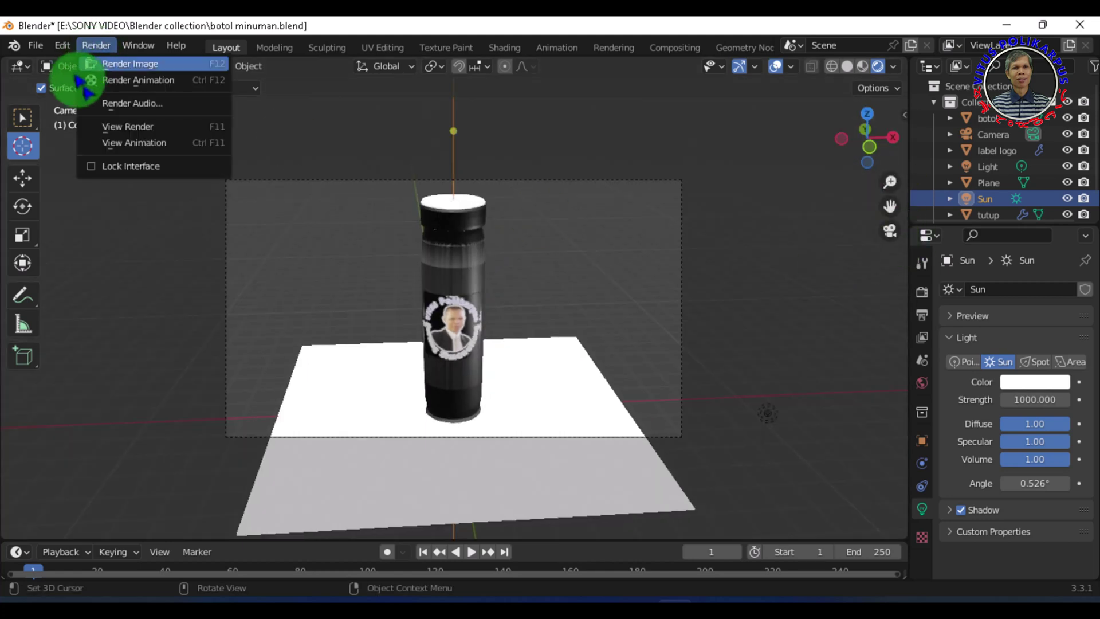
Step: Render a still image from the camera view
{"action": "left_click", "coordinate": [118, 65]}
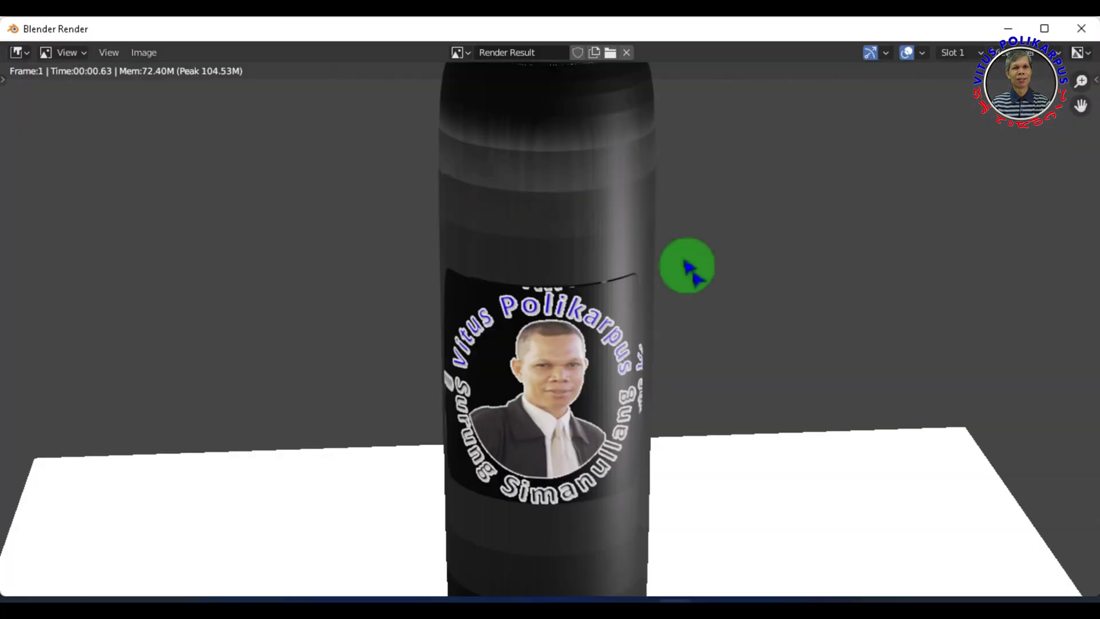
{"action": "scroll", "coordinate": [688, 266], "scroll_direction": "down", "scroll_amount": 3}
{"action": "scroll", "coordinate": [760, 307], "scroll_direction": "down", "scroll_amount": 3}
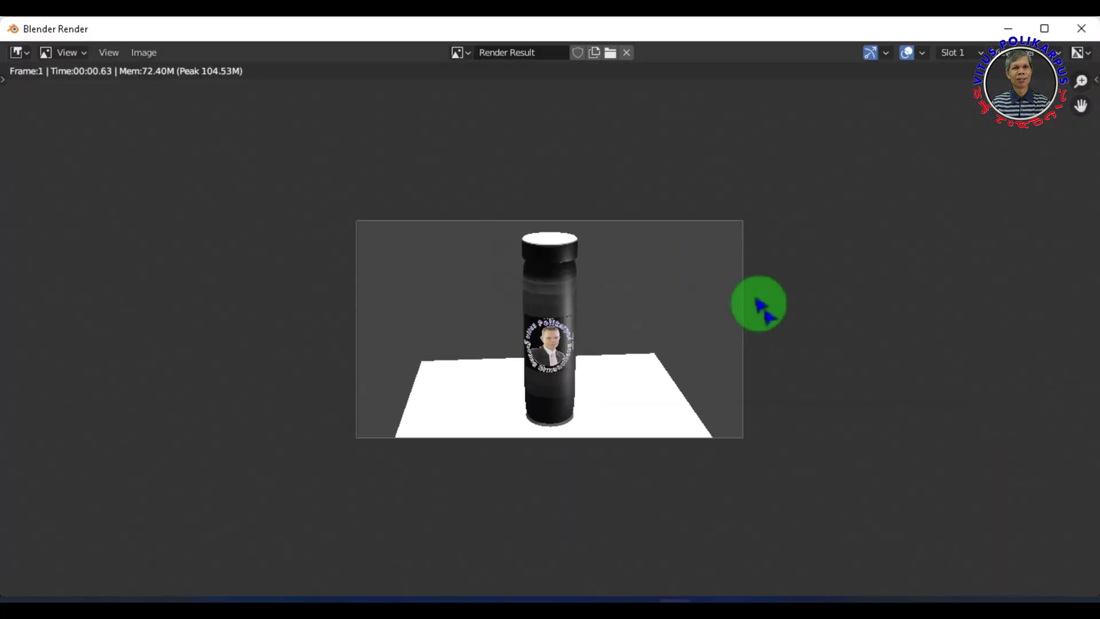
{"action": "scroll", "coordinate": [767, 304], "scroll_direction": "up", "scroll_amount": 1}
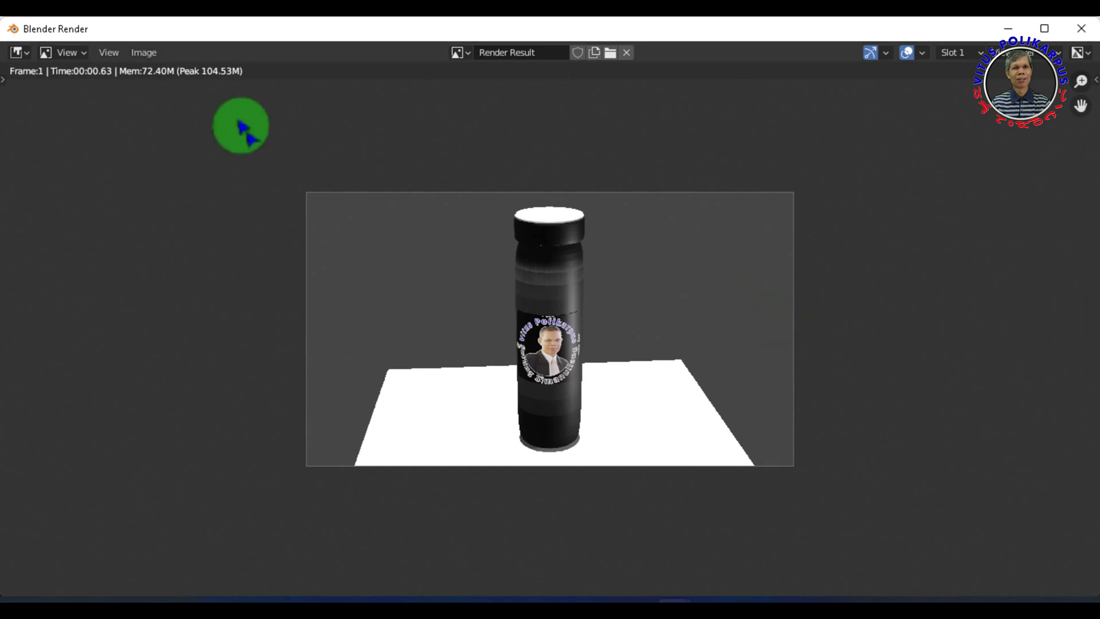
Step: Save the rendered image as the PNG 'botol minum'
{"action": "left_click", "coordinate": [143, 52]}
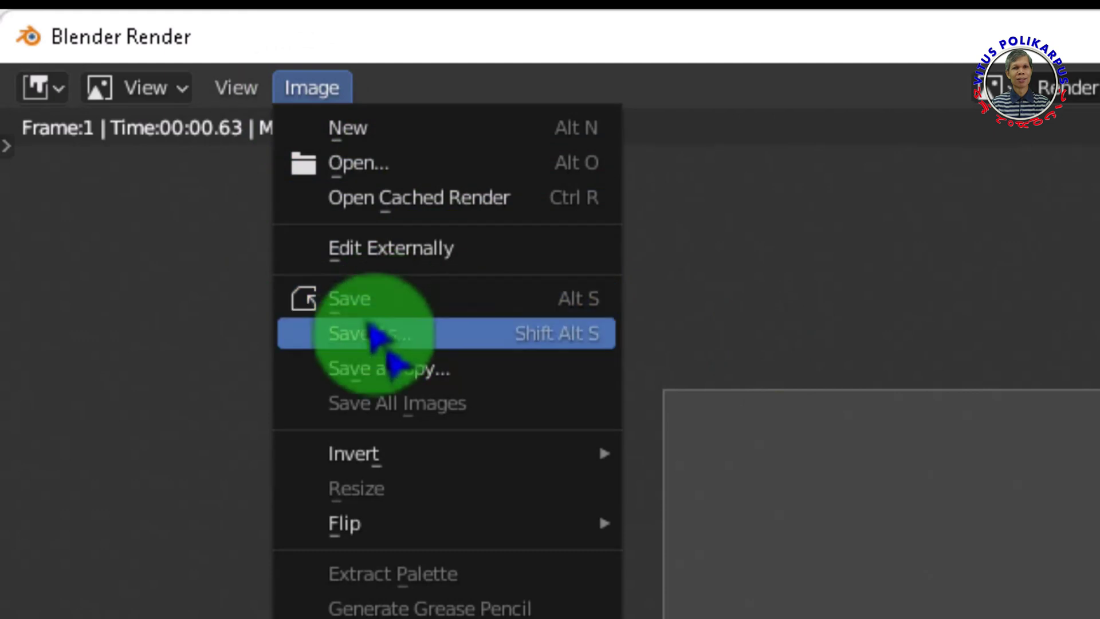
{"action": "left_click", "coordinate": [378, 333]}
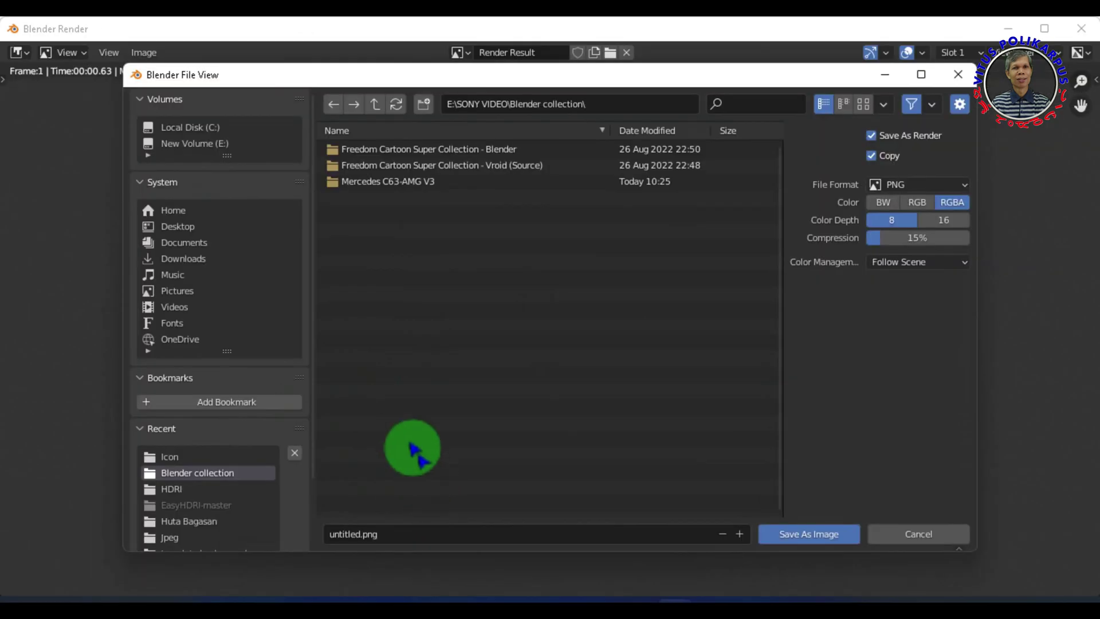
{"action": "left_click", "coordinate": [370, 534]}
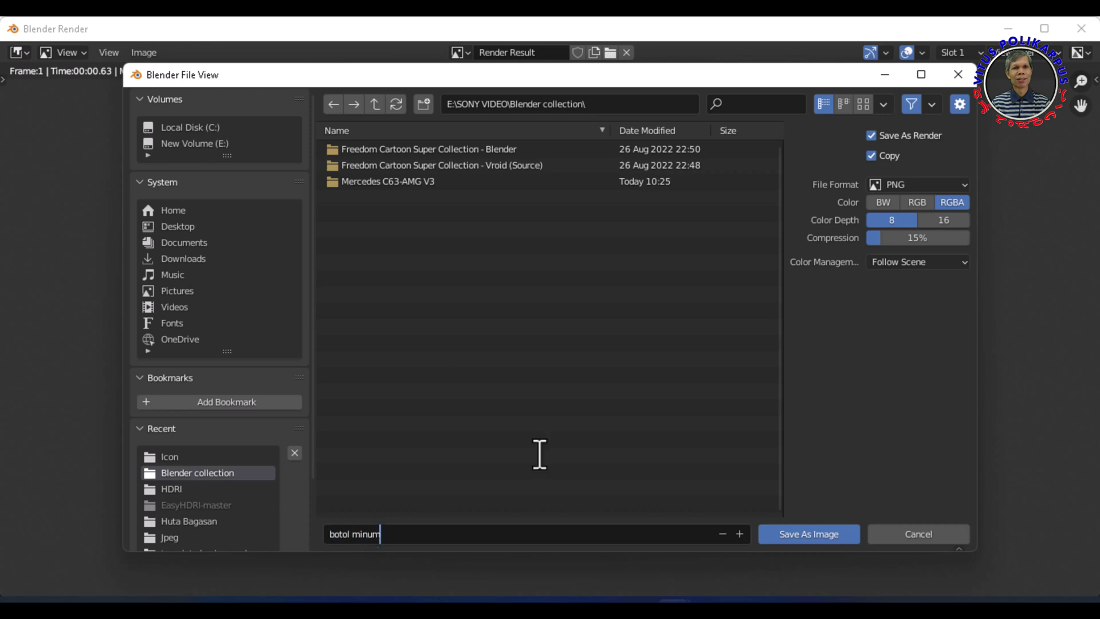
{"action": "left_click", "coordinate": [809, 534]}
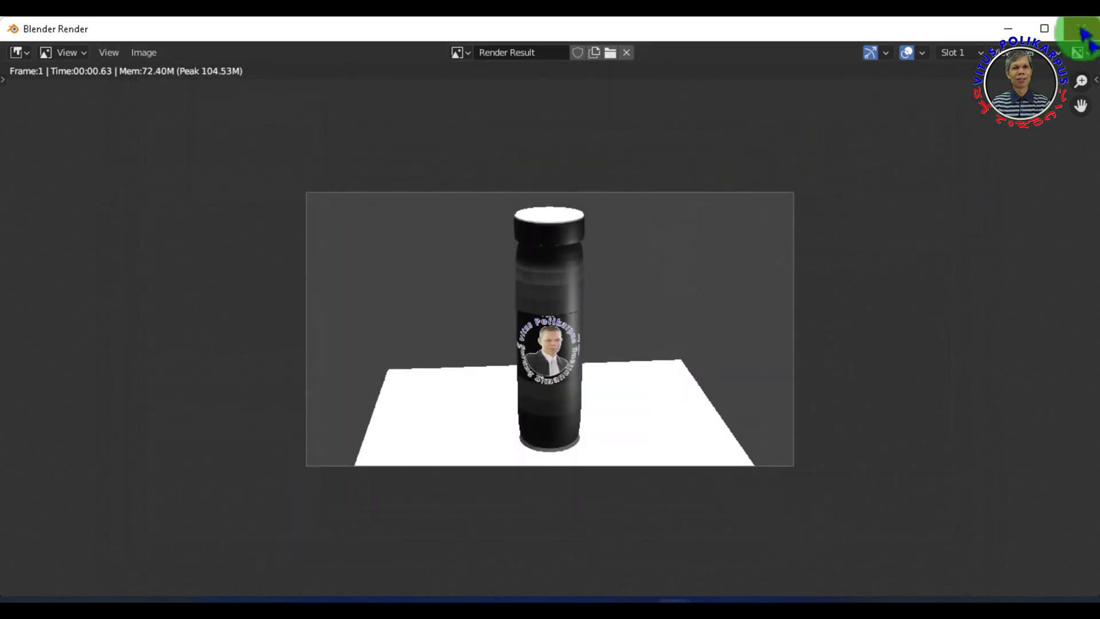
Step: Close the render window and view botol minum.png from the Blender collection folder
{"action": "left_click", "coordinate": [1082, 29]}
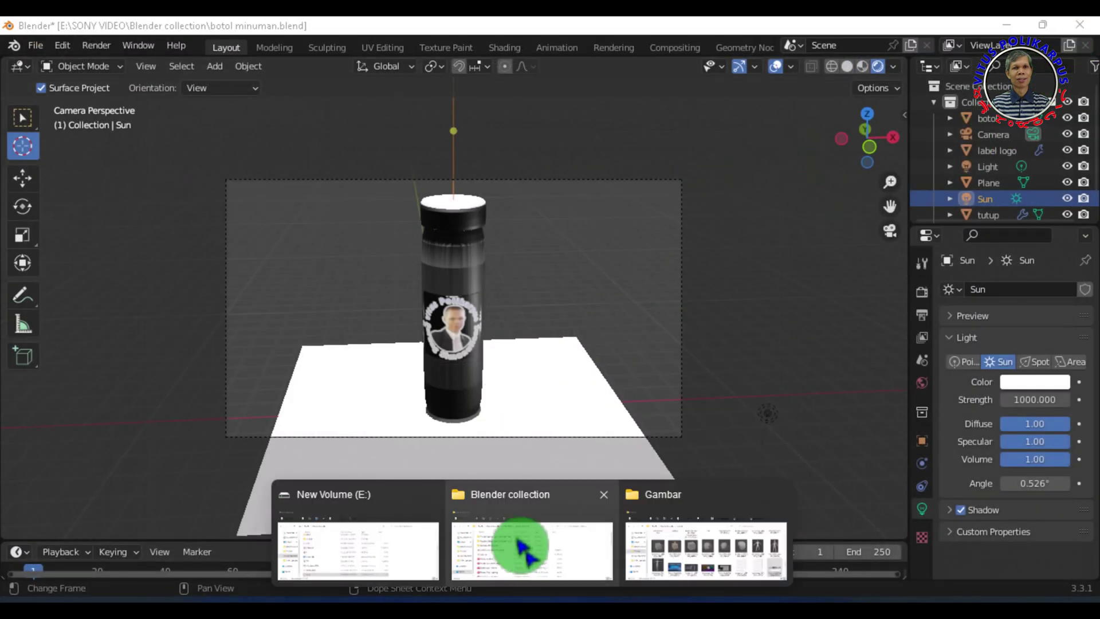
{"action": "left_click", "coordinate": [355, 538]}
{"action": "left_click", "coordinate": [217, 376]}
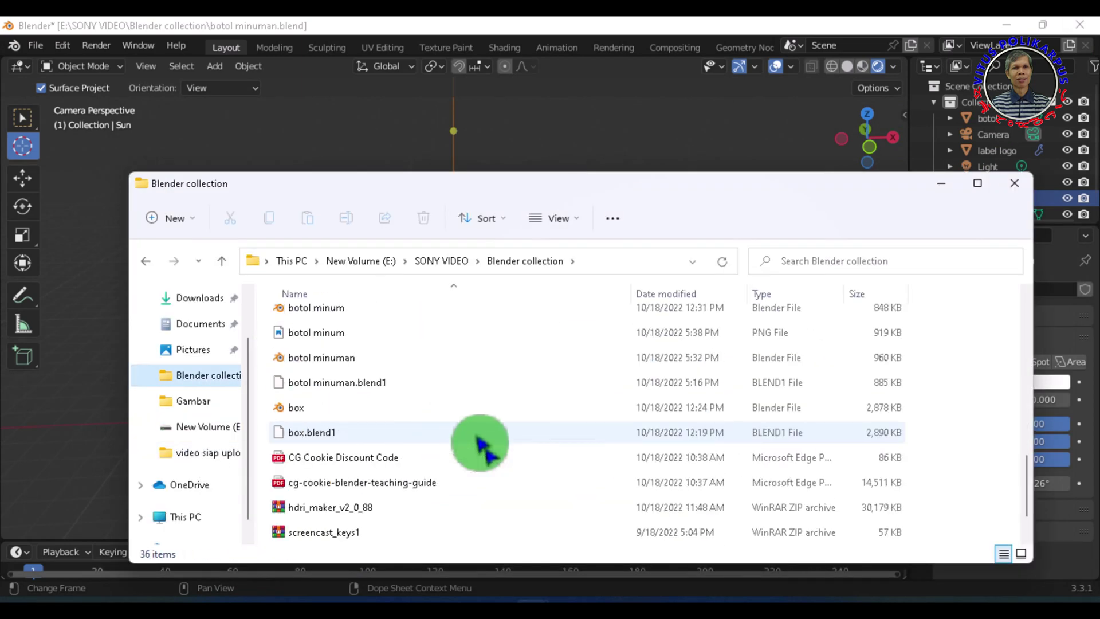
{"action": "double_click", "coordinate": [303, 335]}
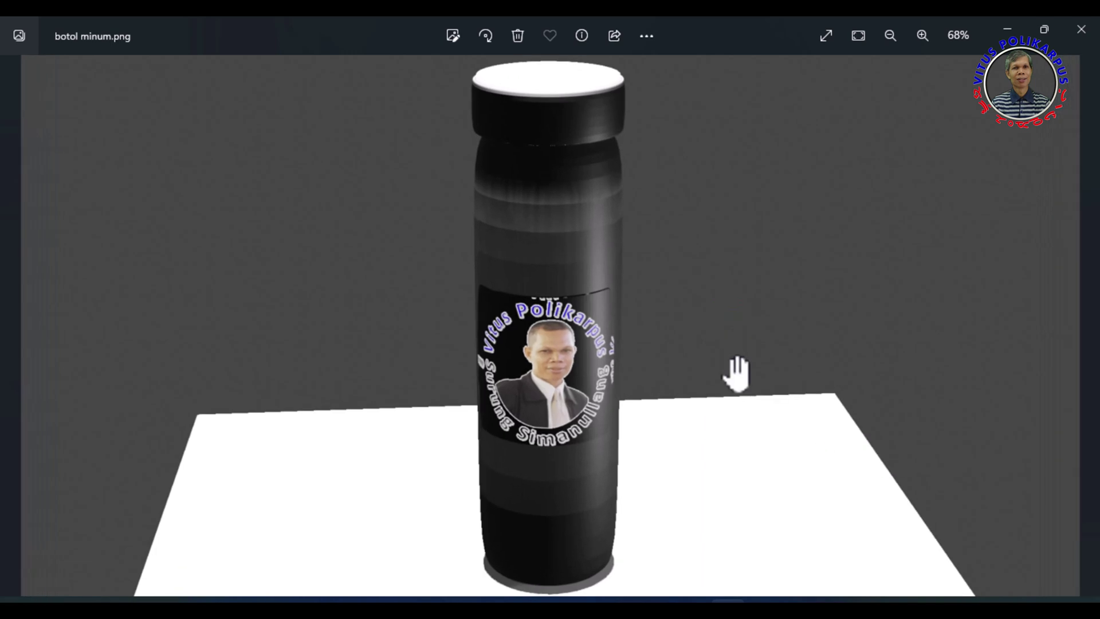
{"action": "scroll", "coordinate": [667, 488], "scroll_direction": "down", "scroll_amount": 1}
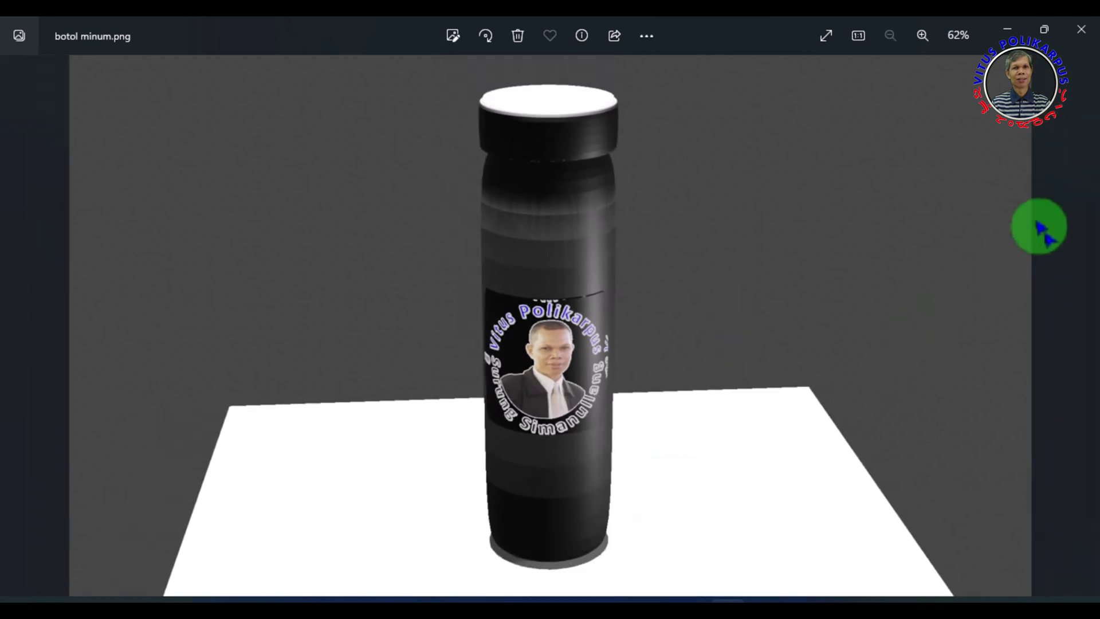
{"action": "left_click", "coordinate": [1081, 29]}
Step: Close Explorer, save the project as botol minuman.blend, then orbit around the scene
{"action": "left_click", "coordinate": [999, 182]}
{"action": "left_click", "coordinate": [36, 45]}
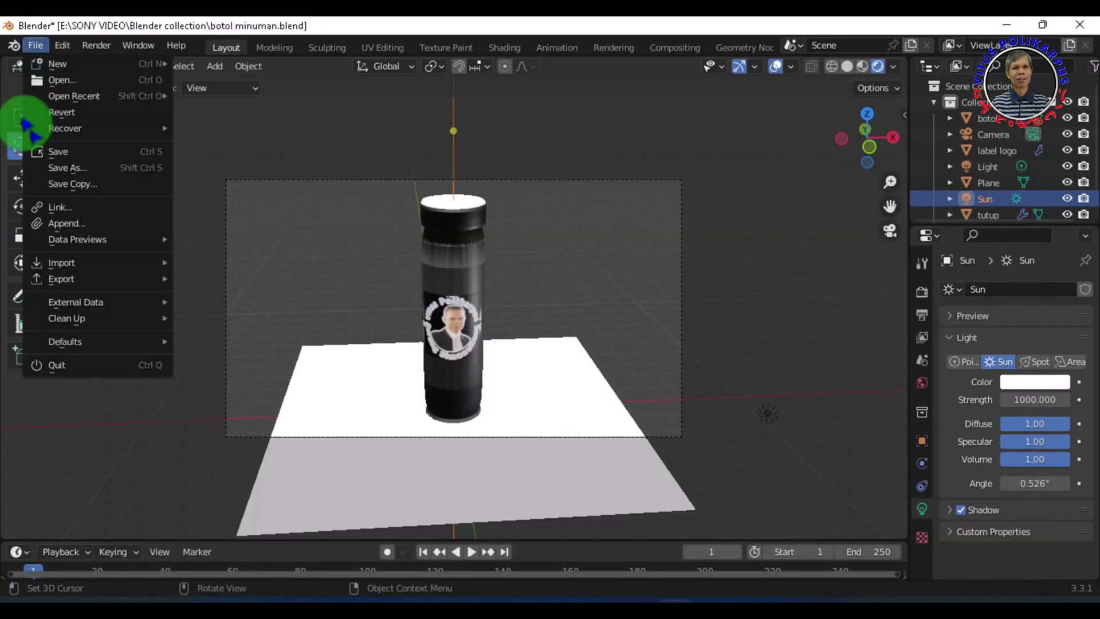
{"action": "left_click", "coordinate": [63, 150]}
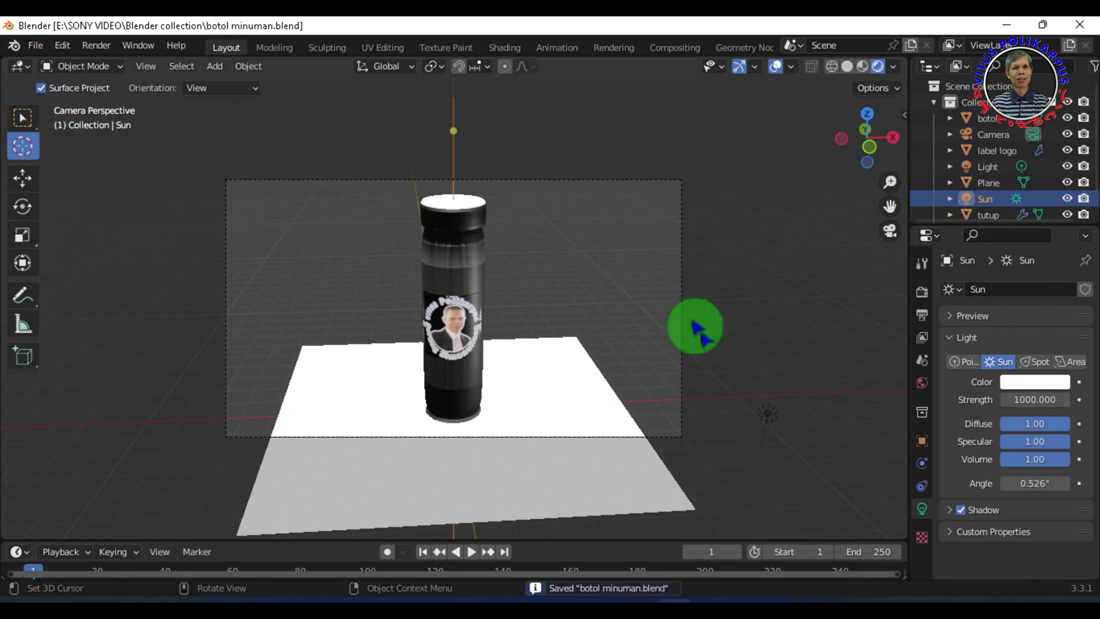
{"action": "left_click", "coordinate": [750, 323]}
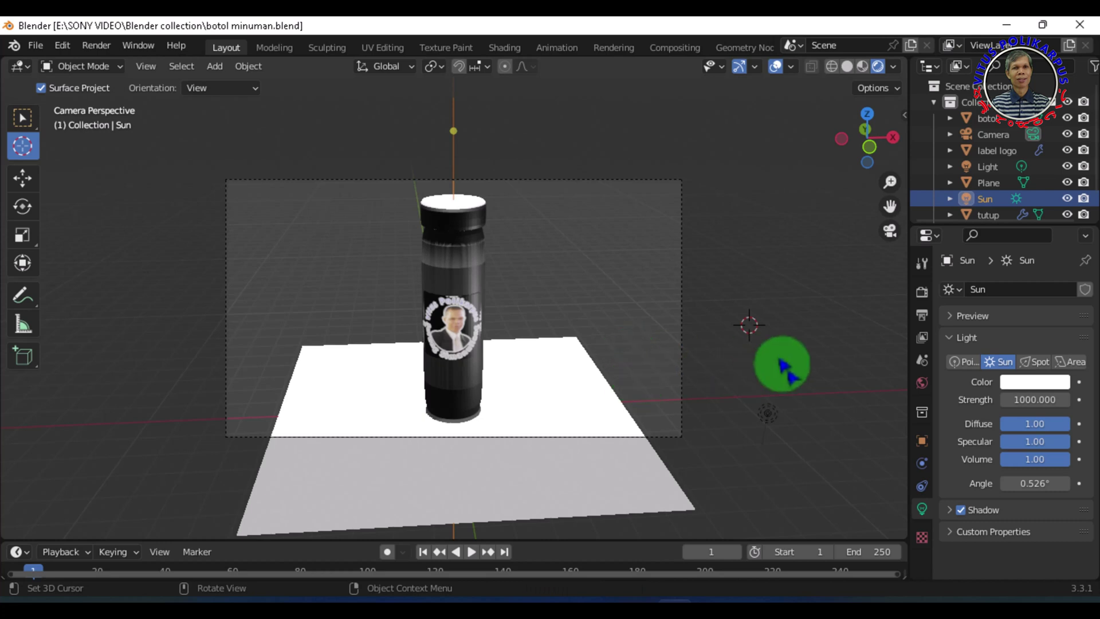
{"action": "mouse_move", "coordinate": [901, 238]}
{"action": "middle_mouse_down"}
{"action": "mouse_move", "coordinate": [411, 413]}
{"action": "mouse_move", "coordinate": [592, 386]}
{"action": "mouse_move", "coordinate": [776, 321]}
{"action": "mouse_move", "coordinate": [814, 295]}
{"action": "mouse_move", "coordinate": [813, 277]}
{"action": "mouse_move", "coordinate": [695, 307]}
{"action": "mouse_move", "coordinate": [645, 338]}
{"action": "mouse_move", "coordinate": [516, 341]}
{"action": "mouse_move", "coordinate": [473, 356]}
{"action": "mouse_move", "coordinate": [609, 368]}
{"action": "mouse_move", "coordinate": [707, 344]}
{"action": "mouse_move", "coordinate": [717, 308]}
{"action": "middle_mouse_up"}
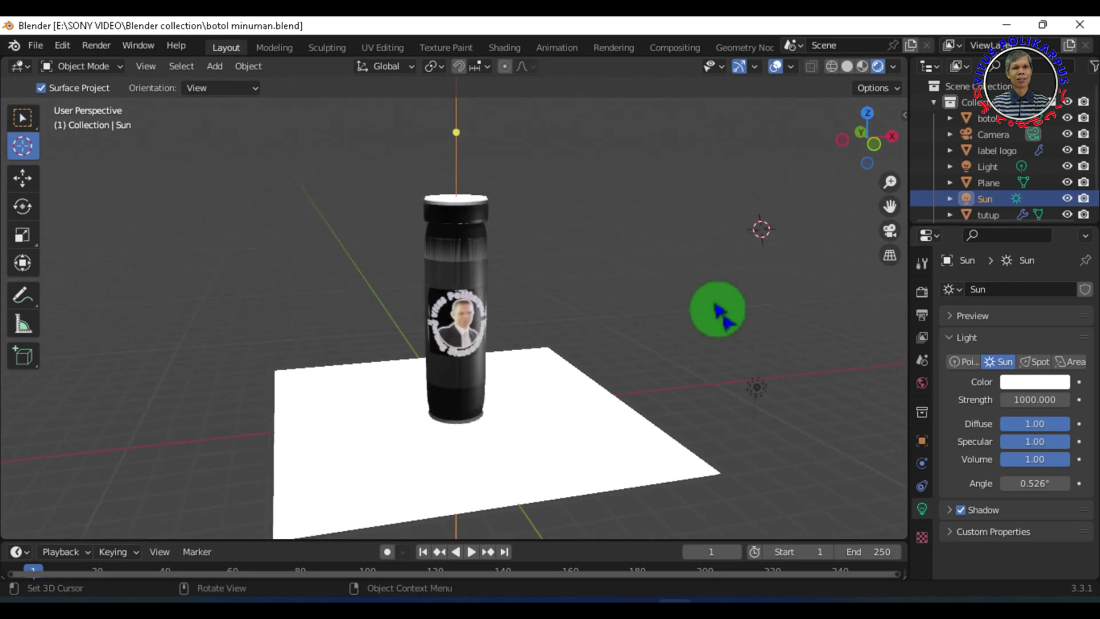